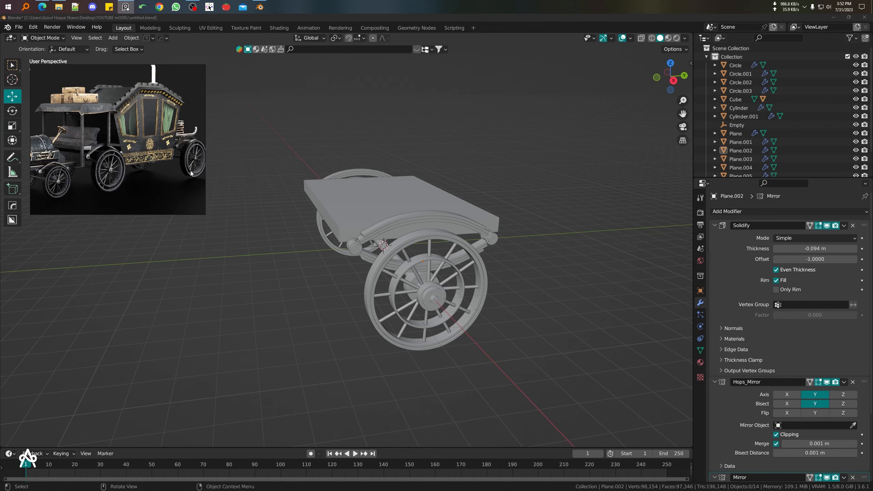
# Step: Examine the reference images of the steam carriage body and compare them with the existing platform and wheel assembly
pyautogui.scroll(-3, 155, 173)
pyautogui.moveTo(145, 168); pyautogui.dragTo(128, 194, button='middle')
pyautogui.scroll(2, 110, 200)
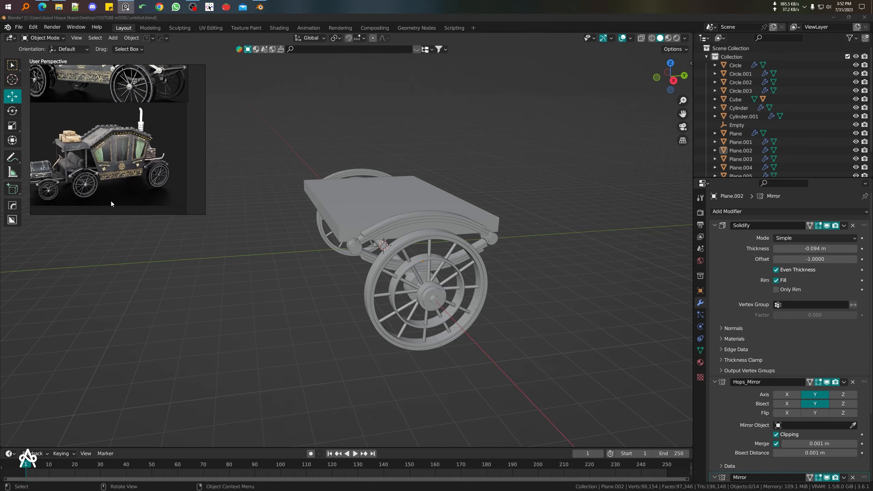
pyautogui.moveTo(103, 146); pyautogui.dragTo(117, 188, button='middle')
pyautogui.scroll(-3, 114, 151)
pyautogui.moveTo(103, 140); pyautogui.dragTo(142, 164, button='middle')
pyautogui.scroll(4, 177, 157)
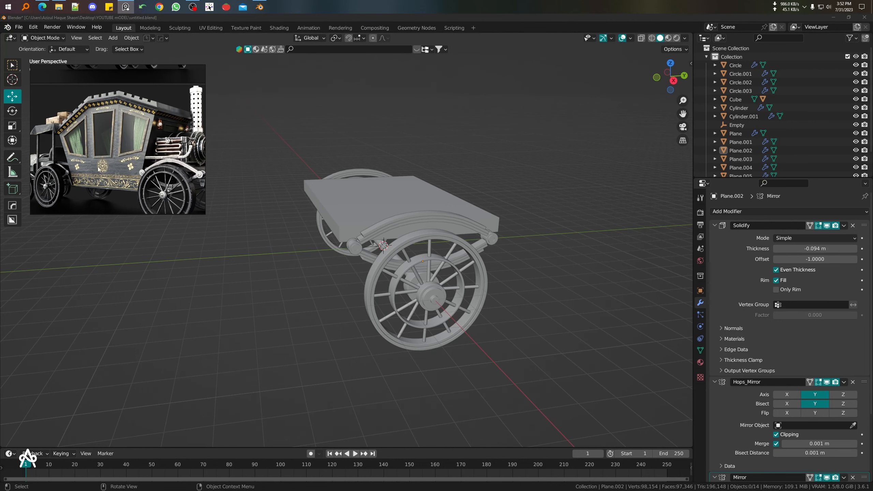
pyautogui.moveTo(327, 168)
pyautogui.mouseDown(button='middle')
pyautogui.moveTo(397, 173)
pyautogui.moveTo(323, 180)
pyautogui.mouseUp(button='middle')
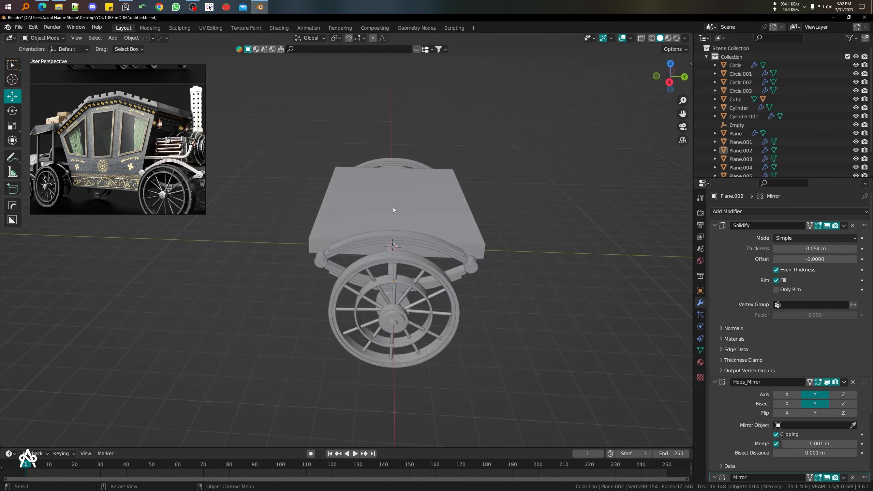
pyautogui.click(459, 211)
pyautogui.moveTo(460, 213); pyautogui.dragTo(451, 206, button='middle')
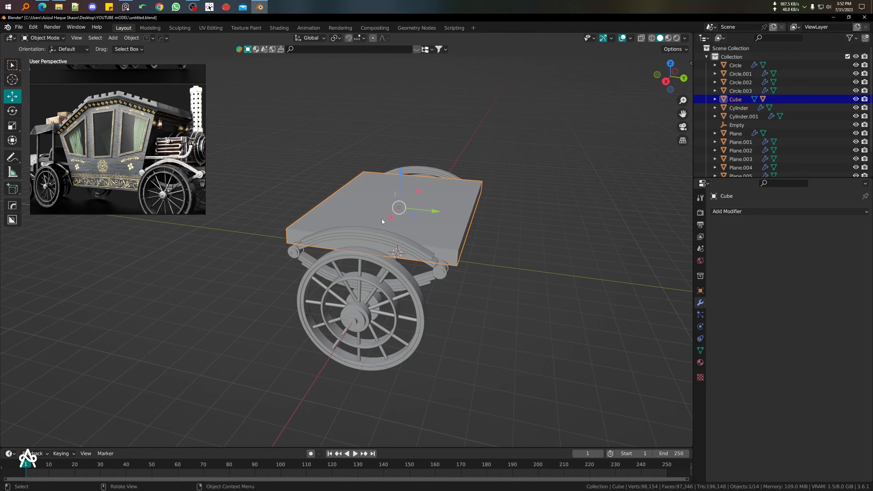
pyautogui.click(118, 161)
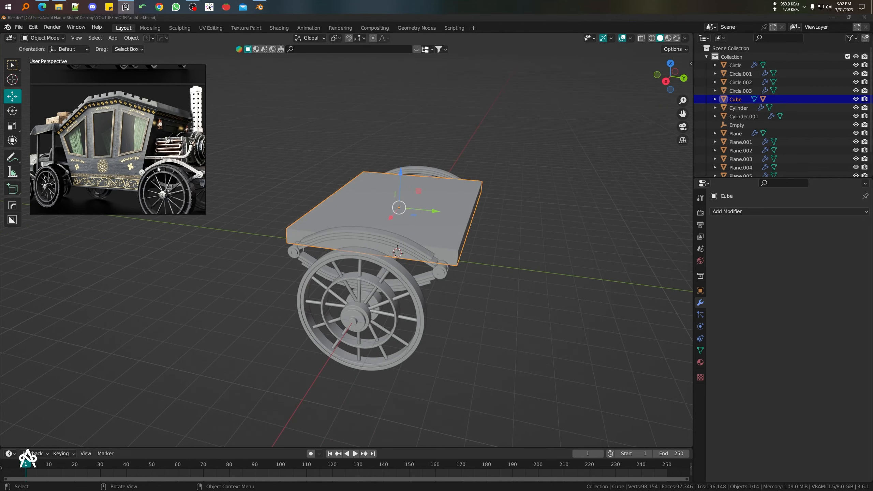
pyautogui.moveTo(381, 190); pyautogui.dragTo(400, 189, button='middle')
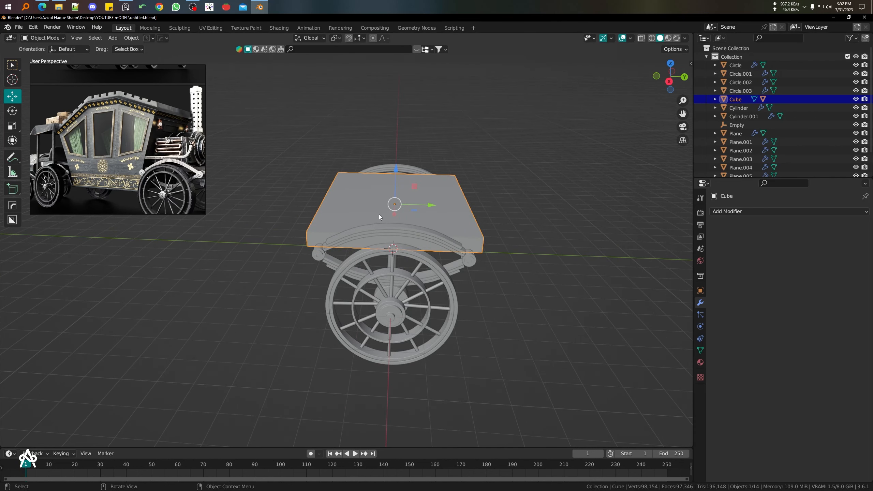
pyautogui.moveTo(416, 281); pyautogui.dragTo(399, 262, button='middle')
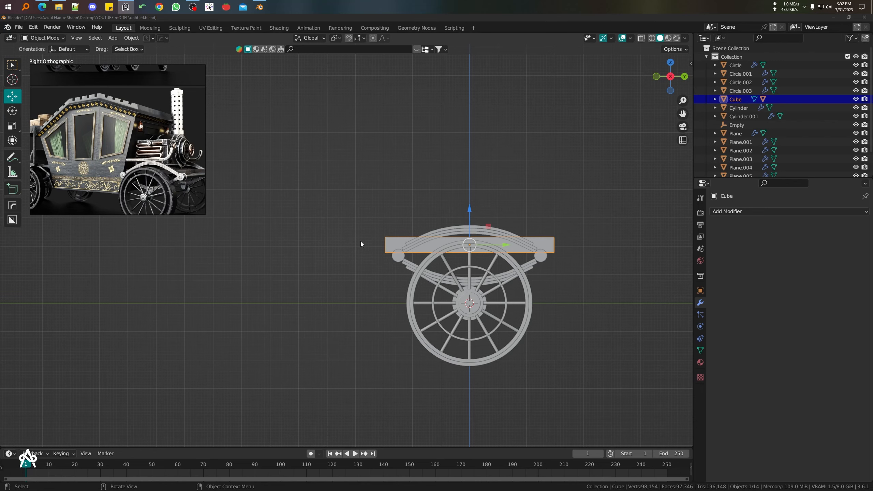
# Step: Add a cube in the right side view and move it along negative Y and up along Z, away from the wheel assembly
pyautogui.moveTo(360, 242); pyautogui.dragTo(396, 223, button='middle')
pyautogui.scroll(-4, 384, 216)
pyautogui.press('KP_3')
pyautogui.keyDown('shift'); pyautogui.moveTo(341, 224); pyautogui.dragTo(382, 239, button='middle'); pyautogui.keyUp('shift')
pyautogui.hotkey('shift', 'a')
pyautogui.moveTo(383, 237)
pyautogui.click(426, 246)
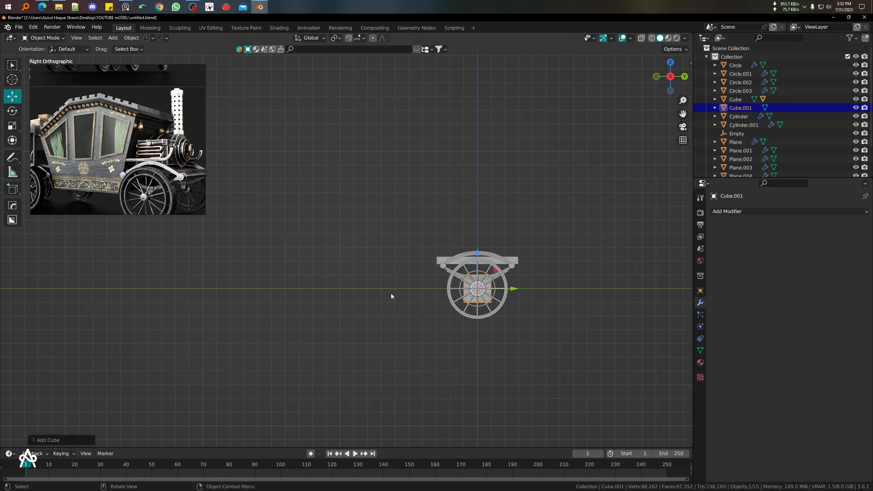
pyautogui.moveTo(513, 289); pyautogui.dragTo(438, 289)
pyautogui.moveTo(402, 253); pyautogui.dragTo(403, 209)
# Step: Scale the cube up to cabin size and position it beside the wheel platform, finally lowering it about 0.9 m along Z
pyautogui.press('s')
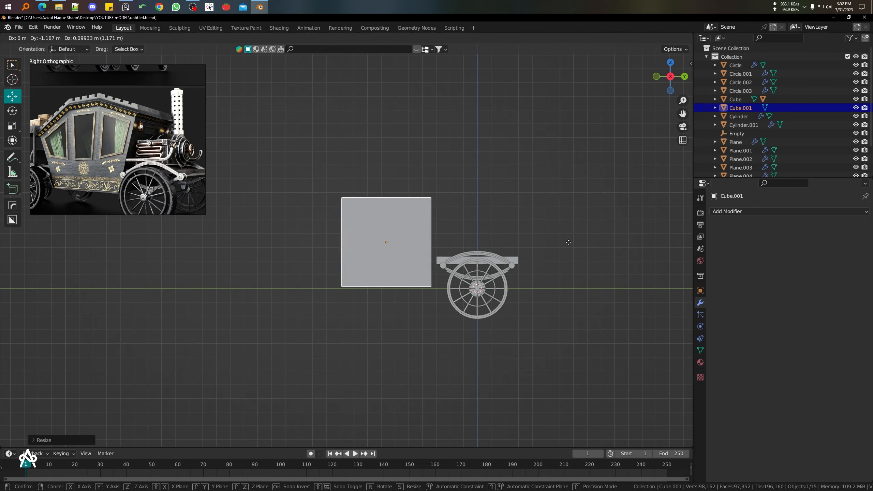
pyautogui.click(553, 239)
pyautogui.press('s')
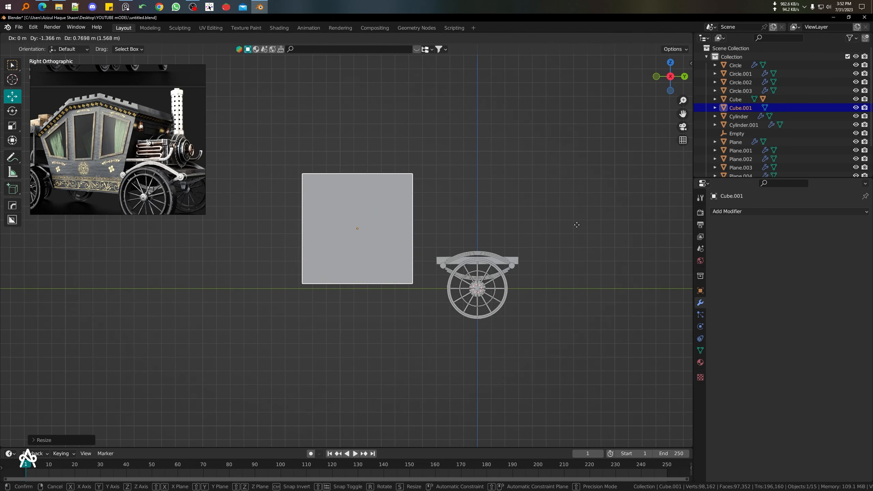
pyautogui.click(624, 226)
pyautogui.press('g')
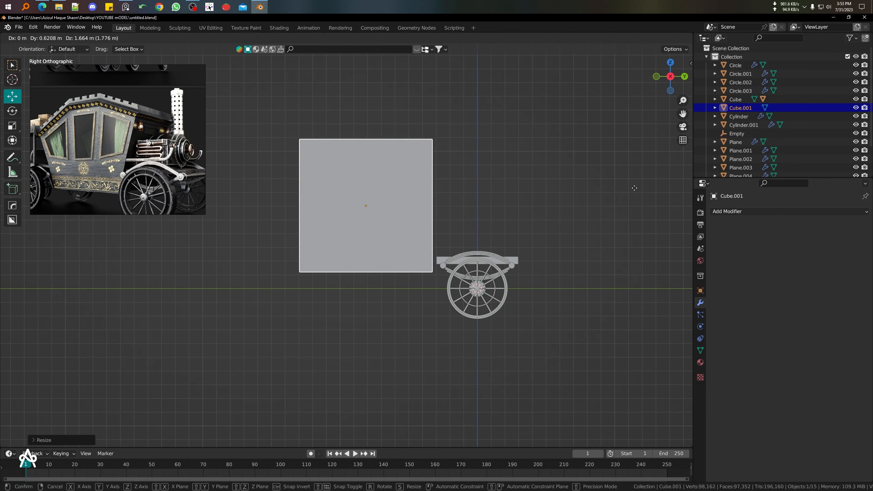
pyautogui.click(634, 189)
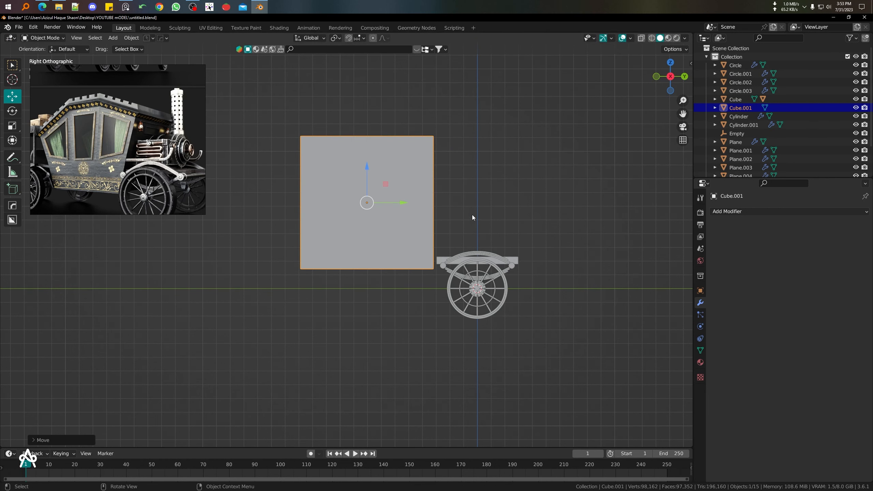
pyautogui.press('g')
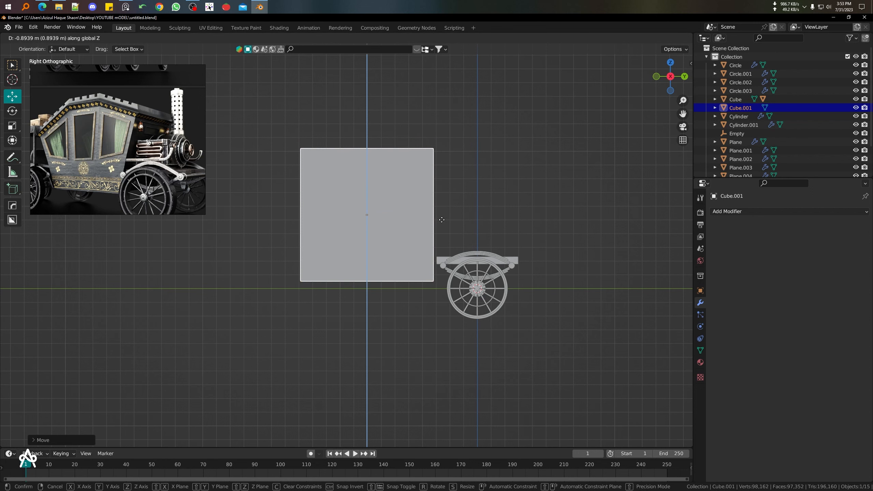
pyautogui.click(442, 222)
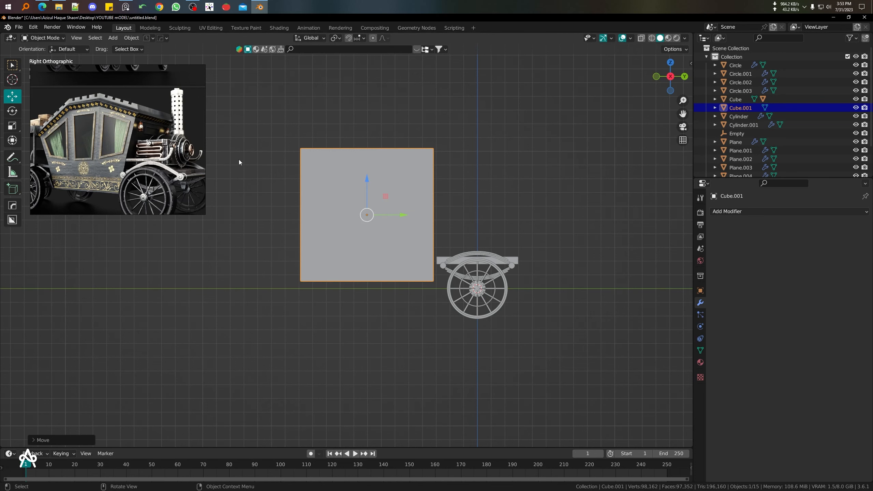
# Step: Enlarge the cube slightly in the top view so that it is a little wider than the platform
pyautogui.press('KP_7')
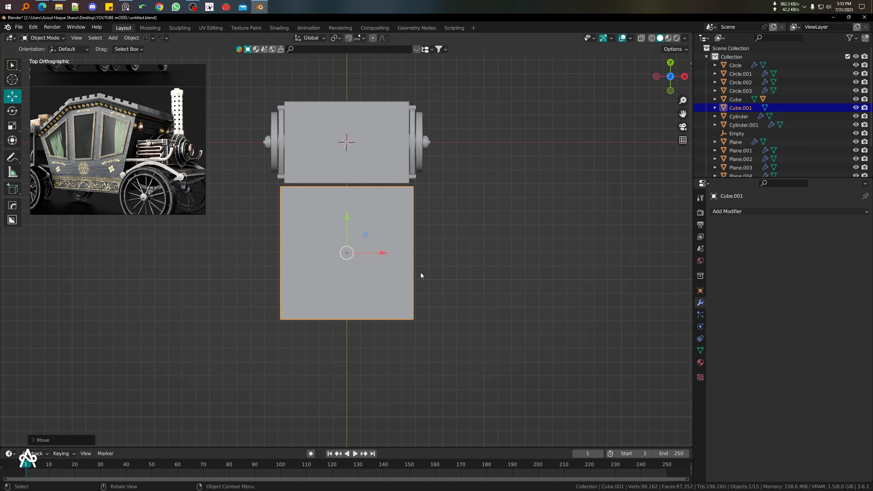
pyautogui.scroll(3, 420, 273)
pyautogui.press('s')
pyautogui.click(471, 270)
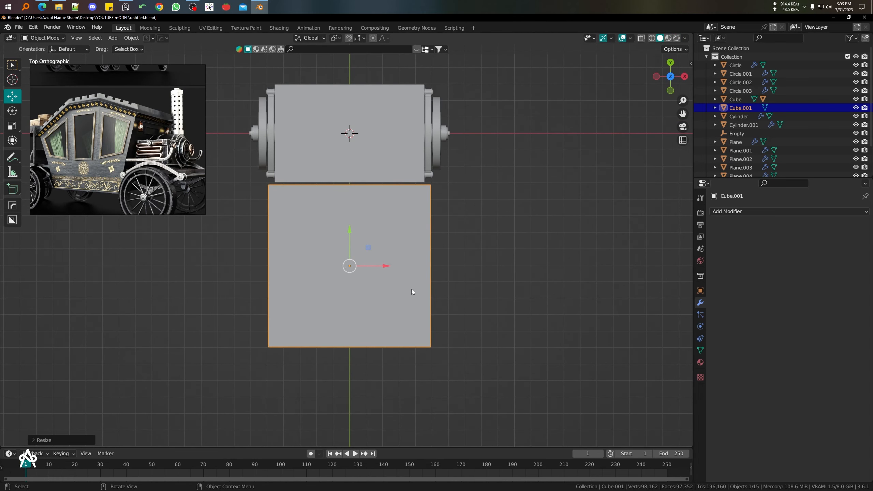
# Step: Widen the cube's top face along Y by a factor of about 1.67 and shift the tapered body slightly away from the wheels
pyautogui.press('KP_3')
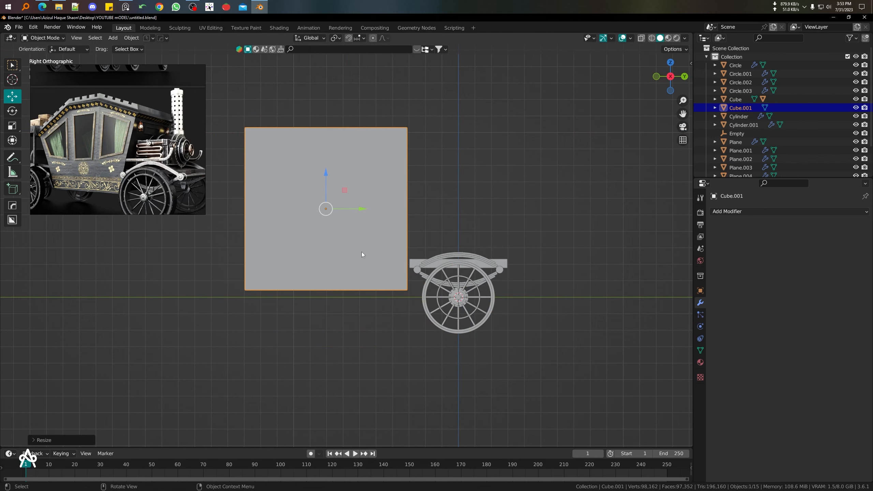
pyautogui.click(366, 210)
pyautogui.scroll(-1, 366, 210)
pyautogui.keyDown('shift'); pyautogui.moveTo(366, 211); pyautogui.dragTo(410, 239, button='middle'); pyautogui.keyUp('shift')
pyautogui.press('Tab')
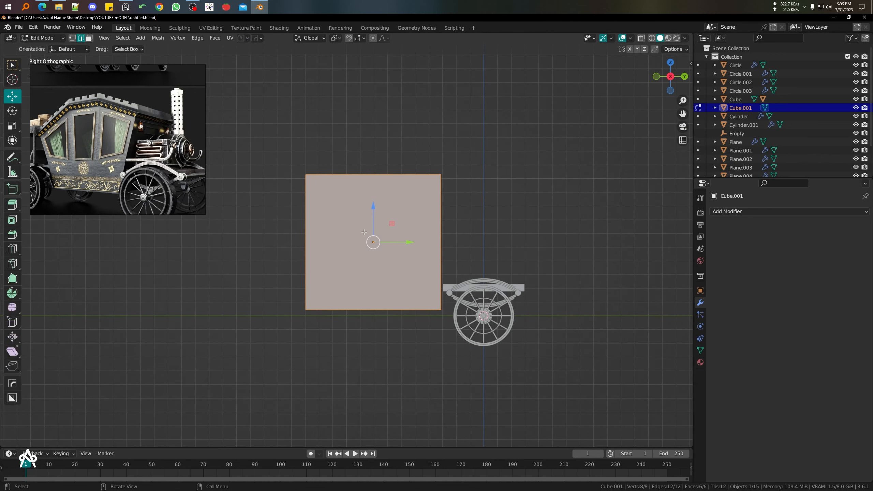
pyautogui.hotkey('shift', 'z')
pyautogui.moveTo(246, 134); pyautogui.dragTo(492, 187)
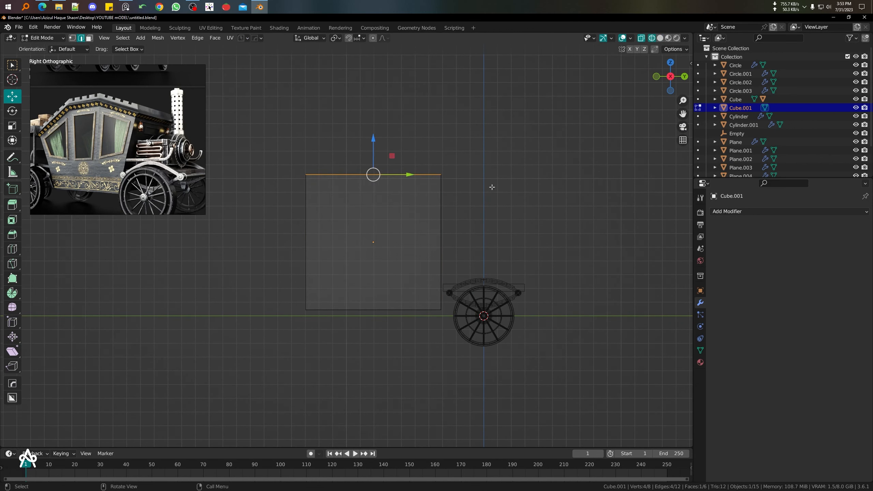
pyautogui.press('s')
pyautogui.press('y')
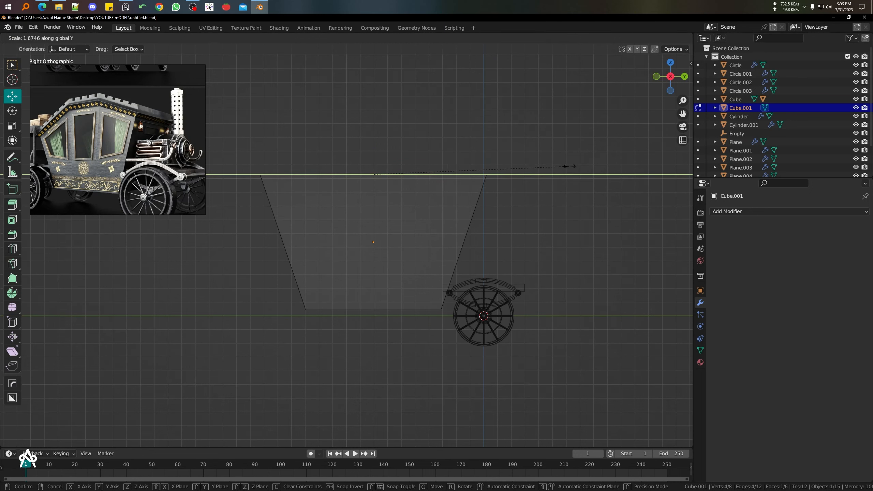
pyautogui.click(569, 164)
pyautogui.press('Tab')
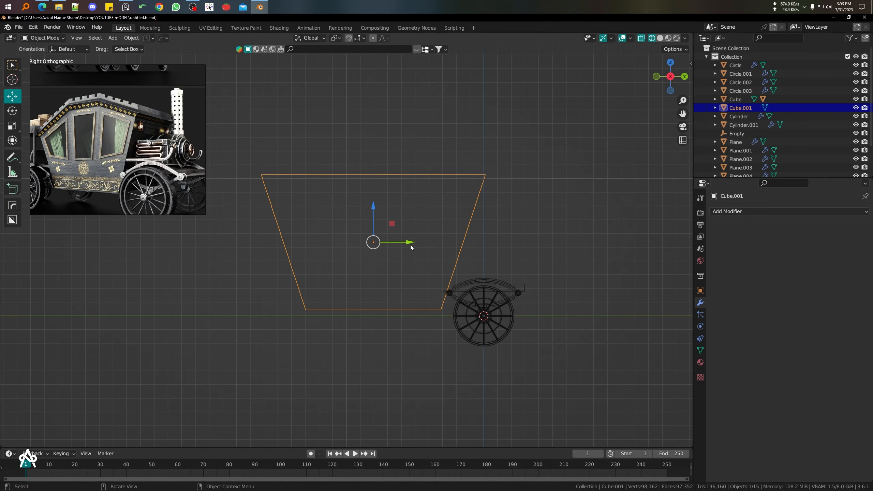
pyautogui.moveTo(411, 247); pyautogui.dragTo(398, 246)
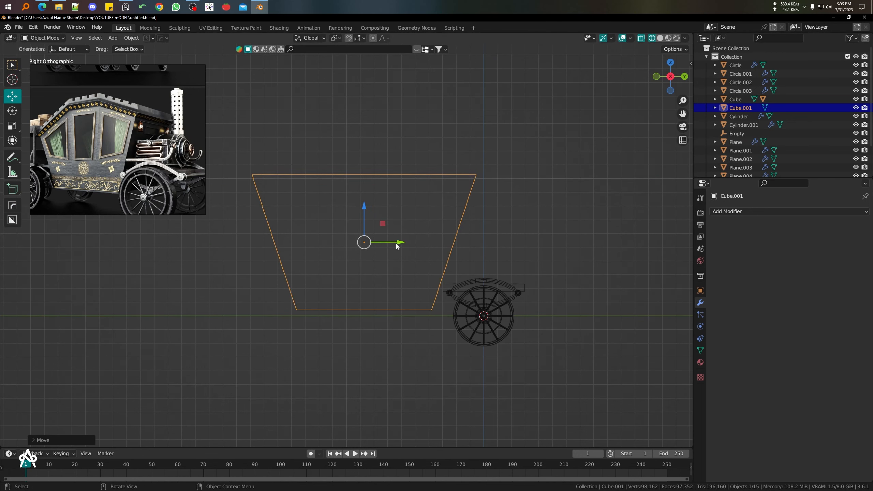
pyautogui.press('Tab')
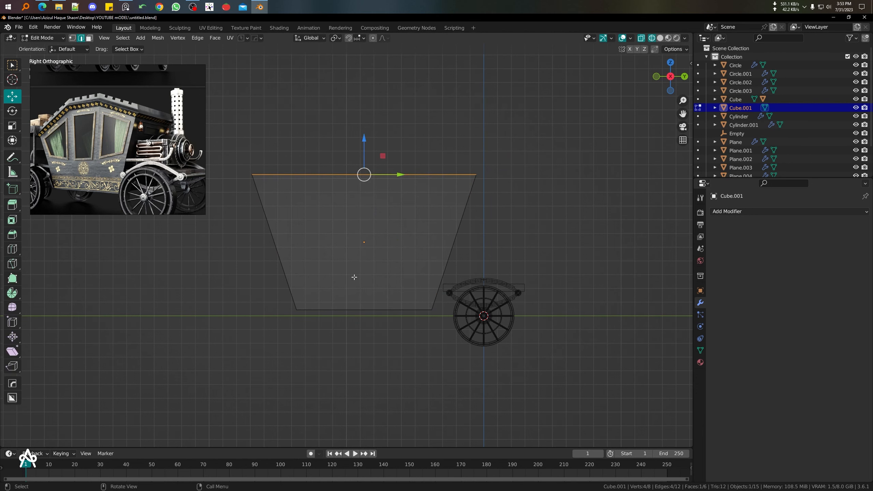
pyautogui.hotkey('alt', 'z')
pyautogui.hotkey('alt', 'z')
pyautogui.keyDown('shift'); pyautogui.moveTo(333, 248); pyautogui.dragTo(381, 246, button='middle'); pyautogui.keyUp('shift')
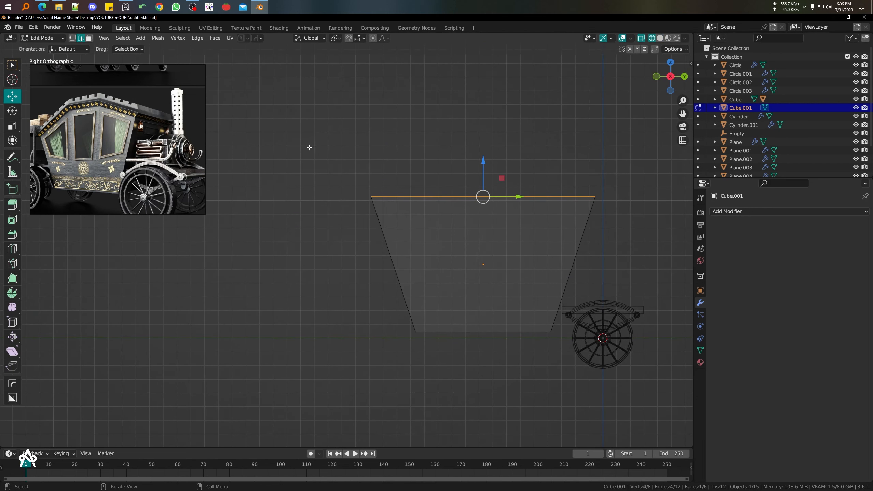
pyautogui.press('1')
pyautogui.moveTo(288, 118); pyautogui.dragTo(411, 220)
pyautogui.scroll(3, 381, 208)
pyautogui.press('g')
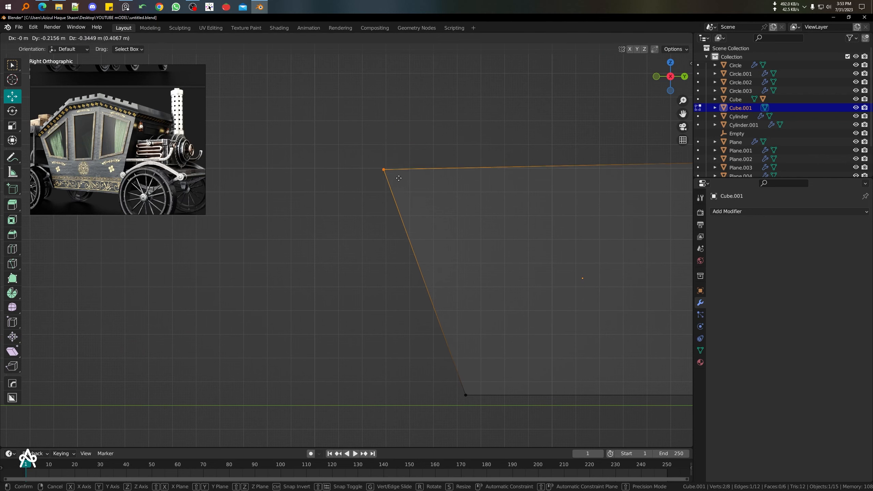
pyautogui.rightClick(397, 182)
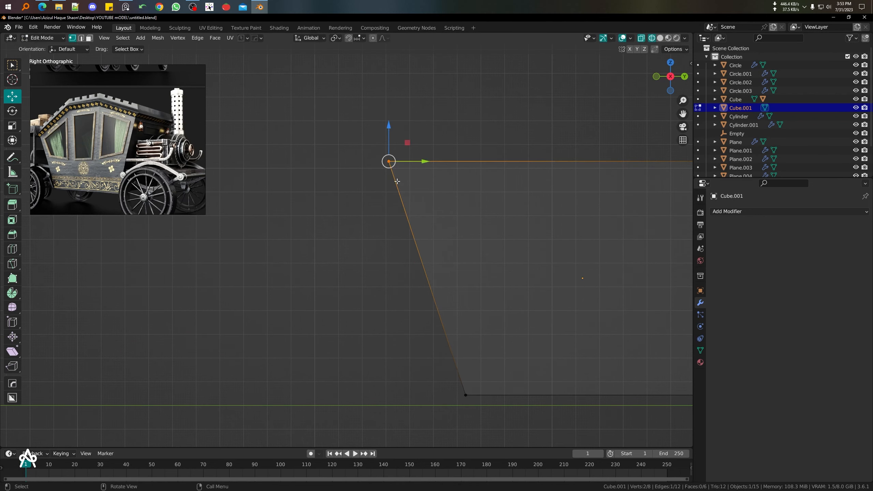
# Step: Add two evenly spaced vertical loop cuts that divide the tapered body into three sections along its length
pyautogui.scroll(-3, 409, 189)
pyautogui.keyDown('shift'); pyautogui.moveTo(429, 204); pyautogui.dragTo(388, 220, button='middle'); pyautogui.keyUp('shift')
pyautogui.keyDown('shift'); pyautogui.moveTo(446, 222); pyautogui.dragTo(400, 217, button='middle'); pyautogui.keyUp('shift')
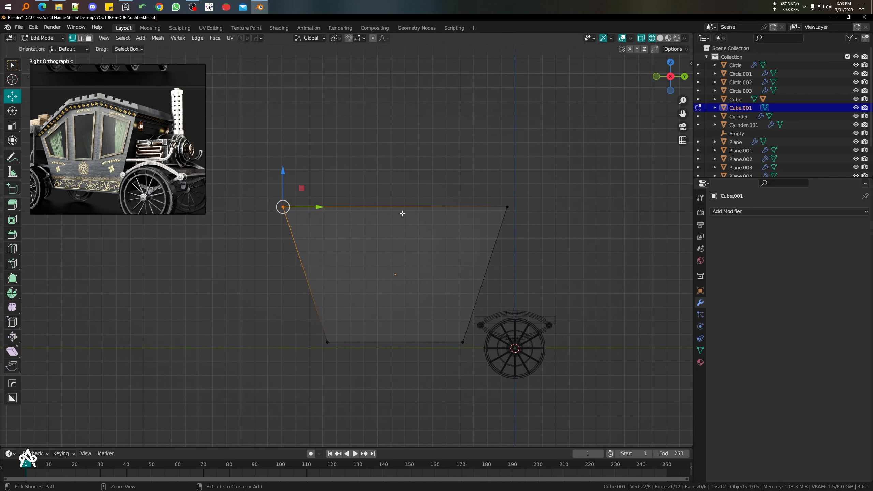
pyautogui.hotkey('ctrl', 'r')
pyautogui.scroll(1, 402, 213)
pyautogui.click(402, 213)
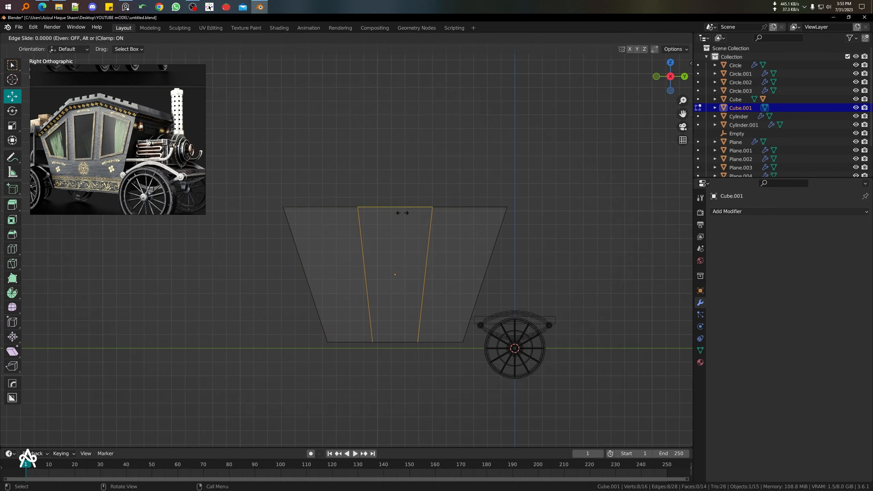
pyautogui.click(403, 213)
# Step: Select the middle top face between the two loop cuts and turn on the Screencast Keys display
pyautogui.hotkey('shift', 'z')
pyautogui.moveTo(484, 220)
pyautogui.mouseDown(button='middle')
pyautogui.moveTo(509, 246)
pyautogui.moveTo(485, 253)
pyautogui.moveTo(509, 254)
pyautogui.mouseUp(button='middle')
pyautogui.press('2')
pyautogui.click(426, 202)
pyautogui.press('3')
pyautogui.click(394, 197)
pyautogui.moveTo(456, 224); pyautogui.dragTo(435, 245, button='middle')
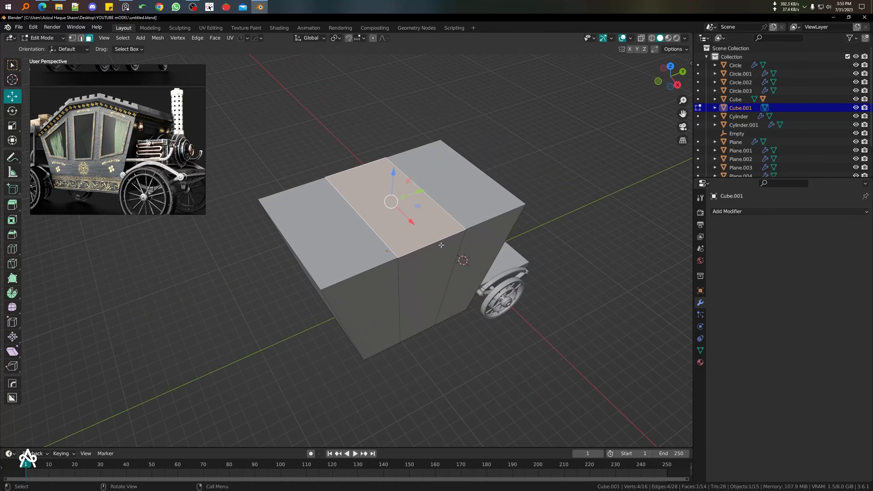
pyautogui.press('n')
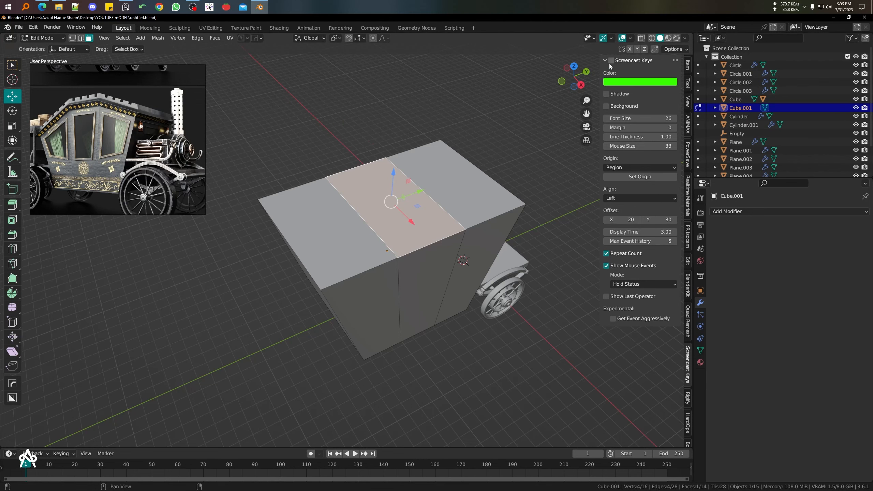
pyautogui.press('n')
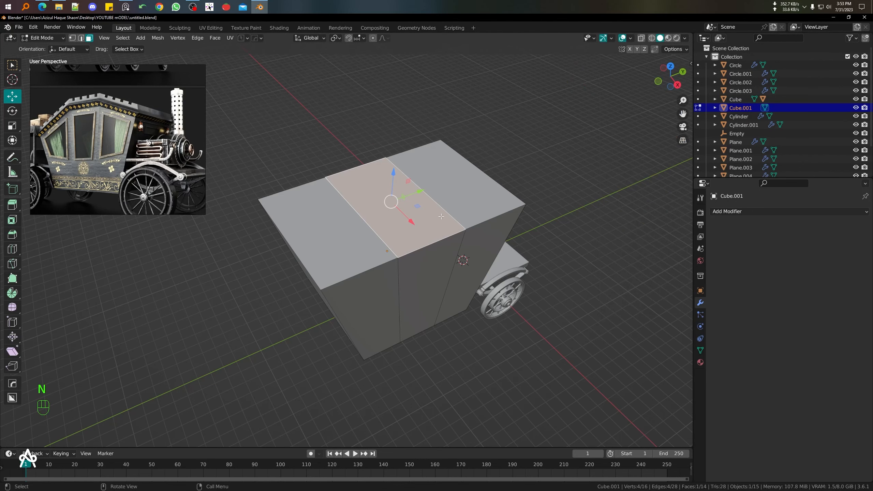
# Step: Raise the middle top face along Z to form a roof sloping down to both ends, adding a final lift of about 0.14 m
pyautogui.press('KP_3')
pyautogui.press('shift+KP_3')
pyautogui.moveTo(391, 187); pyautogui.dragTo(392, 163)
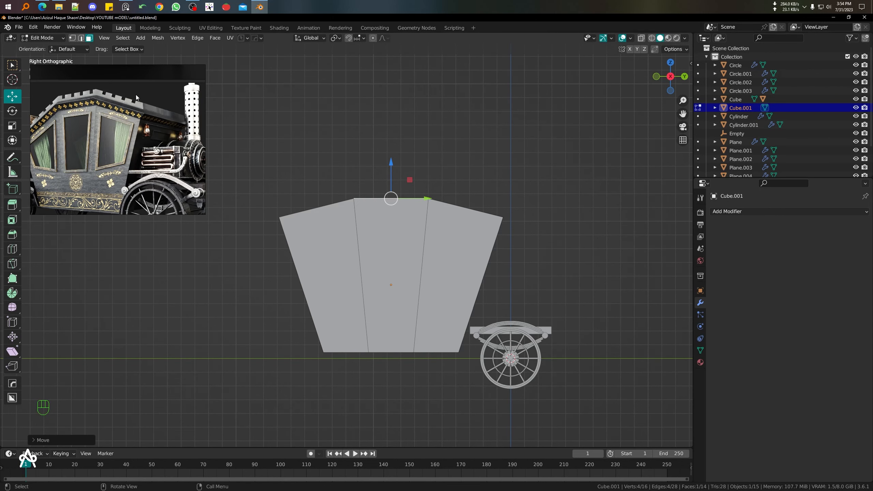
pyautogui.scroll(2, 417, 192)
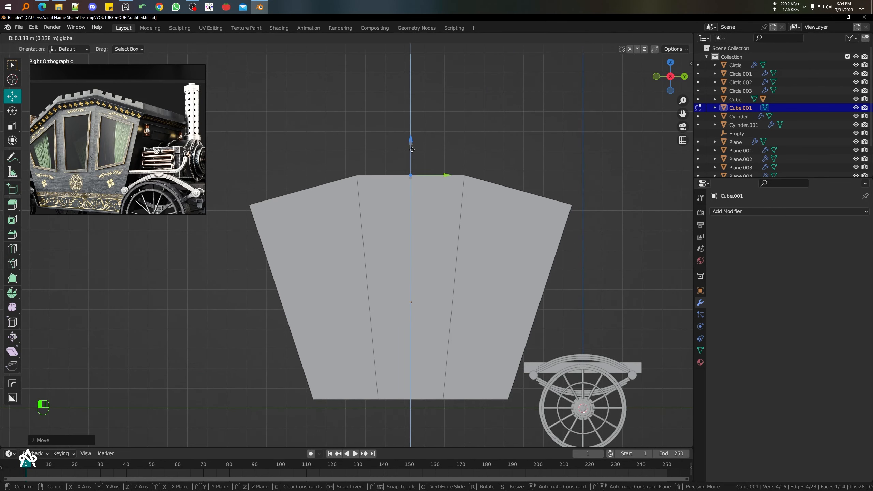
pyautogui.scroll(-2, 407, 272)
# Step: Select the body's upper corner vertices at the end away from the wheels and edge-slide them slightly down the end edge
pyautogui.press('1')
pyautogui.hotkey('shift', 'z')
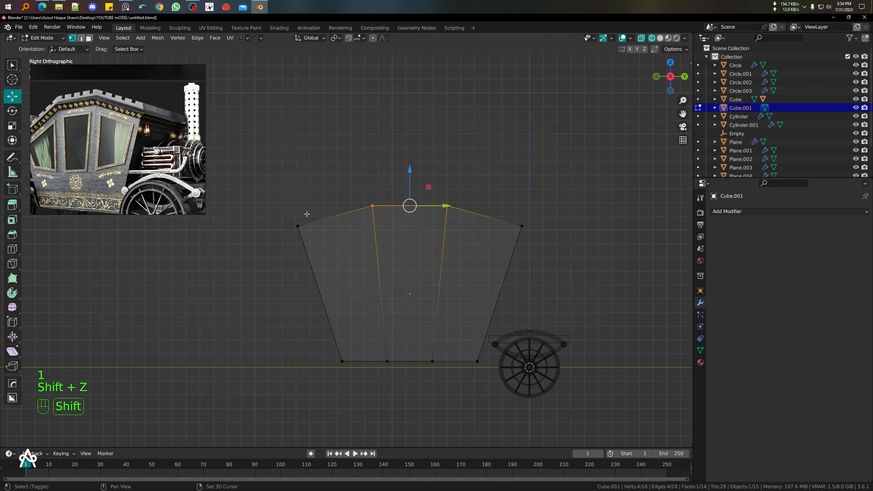
pyautogui.click(297, 226)
pyautogui.scroll(4, 346, 244)
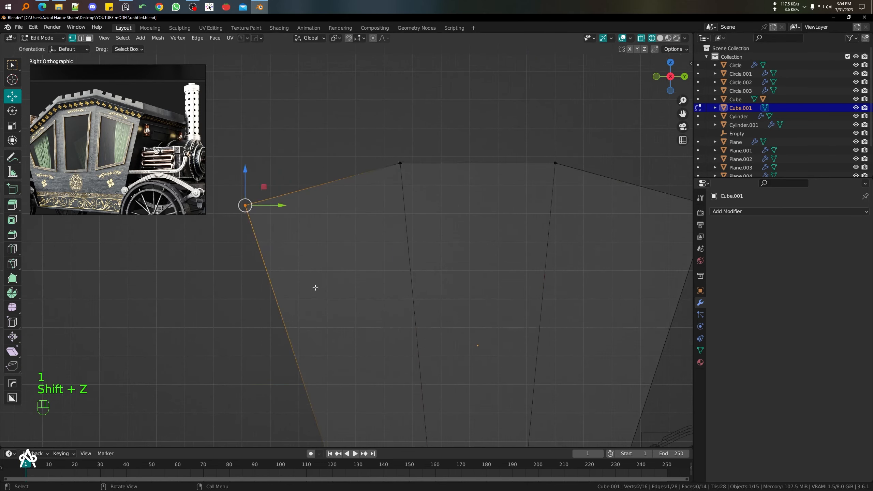
pyautogui.press('g')
pyautogui.rightClick(272, 233)
pyautogui.press('g')
pyautogui.press('g')
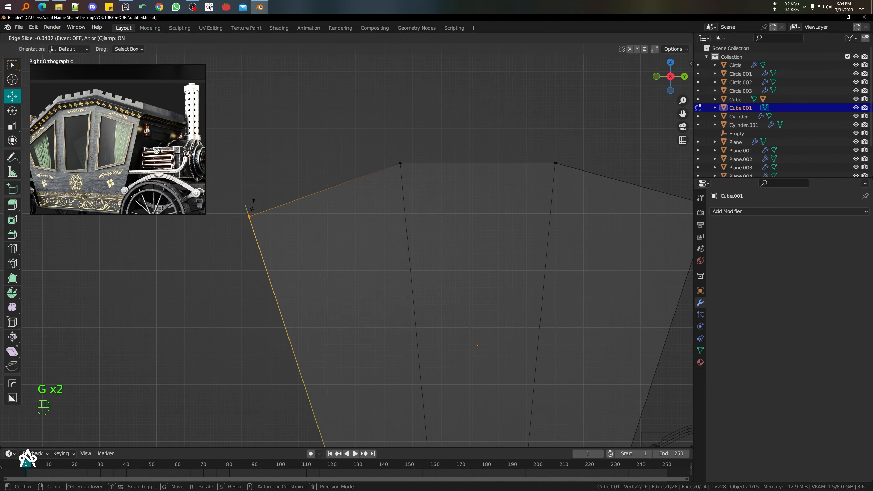
pyautogui.click(254, 208)
# Step: Move the same upper corner vertices outward, away from the wheels, and slightly down to flare that end more
pyautogui.scroll(-5, 275, 241)
pyautogui.keyDown('shift'); pyautogui.moveTo(285, 257); pyautogui.dragTo(313, 244, button='middle'); pyautogui.keyUp('shift')
pyautogui.scroll(3, 331, 246)
pyautogui.press('g')
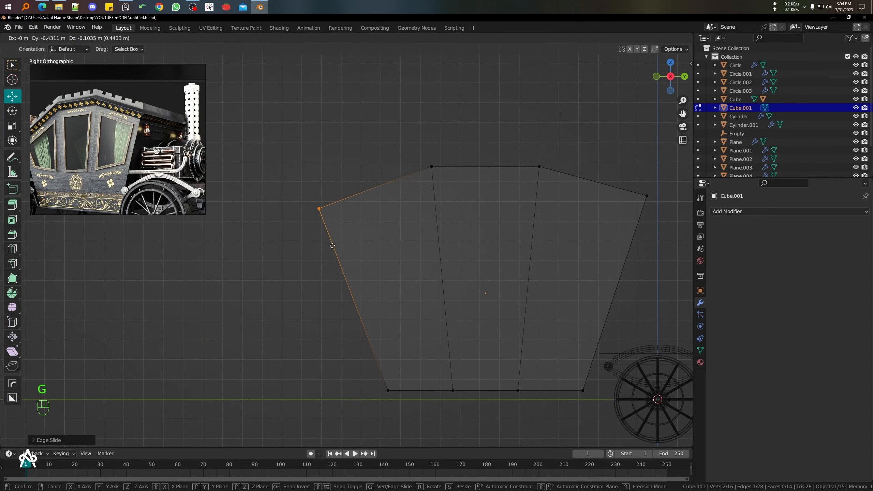
pyautogui.click(324, 247)
# Step: Edge-slide the upper corner vertices at the wheel end down by a factor of about 0.08 and restore solid display
pyautogui.scroll(-3, 342, 244)
pyautogui.keyDown('shift'); pyautogui.moveTo(365, 263); pyautogui.dragTo(331, 265, button='middle'); pyautogui.keyUp('shift')
pyautogui.moveTo(466, 173); pyautogui.dragTo(485, 245)
pyautogui.scroll(3, 484, 241)
pyautogui.press('g')
pyautogui.press('g')
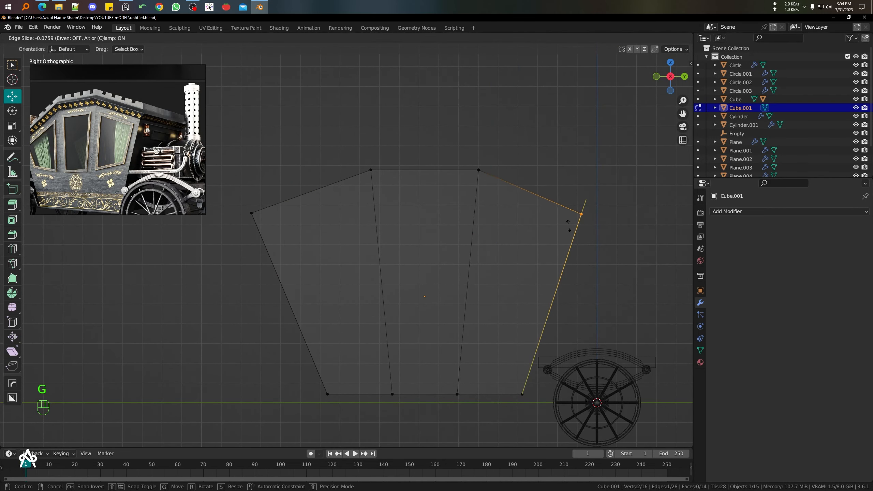
pyautogui.click(569, 224)
pyautogui.scroll(-4, 482, 224)
pyautogui.hotkey('shift', 'z')
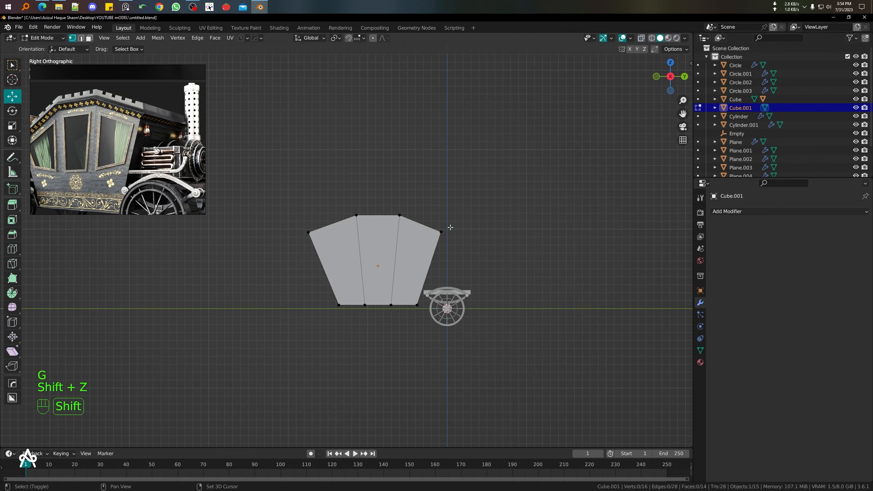
pyautogui.moveTo(450, 227)
pyautogui.mouseDown(button='middle')
pyautogui.moveTo(477, 232)
pyautogui.moveTo(523, 331)
pyautogui.moveTo(512, 293)
pyautogui.mouseUp(button='middle')
pyautogui.press('g')
pyautogui.press('g')
pyautogui.press('Escape')
pyautogui.scroll(3, 463, 293)
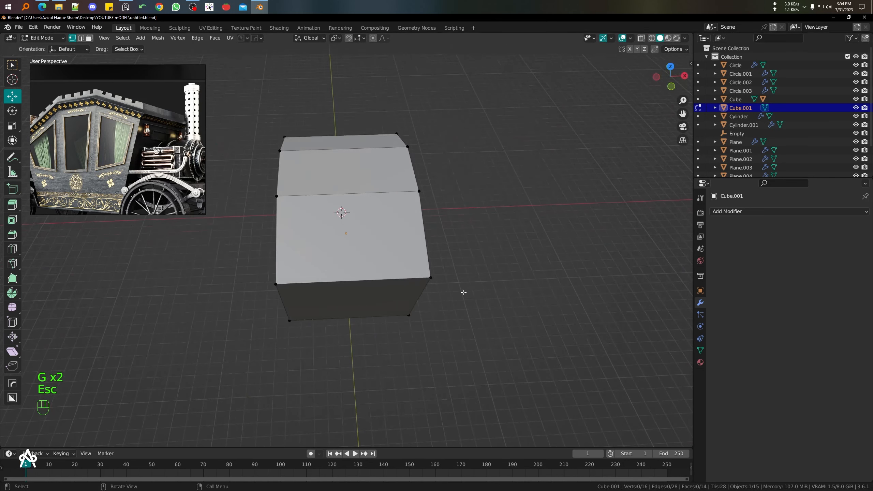
pyautogui.press('KP_3')
pyautogui.keyDown('shift'); pyautogui.moveTo(359, 213); pyautogui.dragTo(403, 179, button='middle'); pyautogui.keyUp('shift')
pyautogui.moveTo(403, 179); pyautogui.dragTo(487, 198, button='middle')
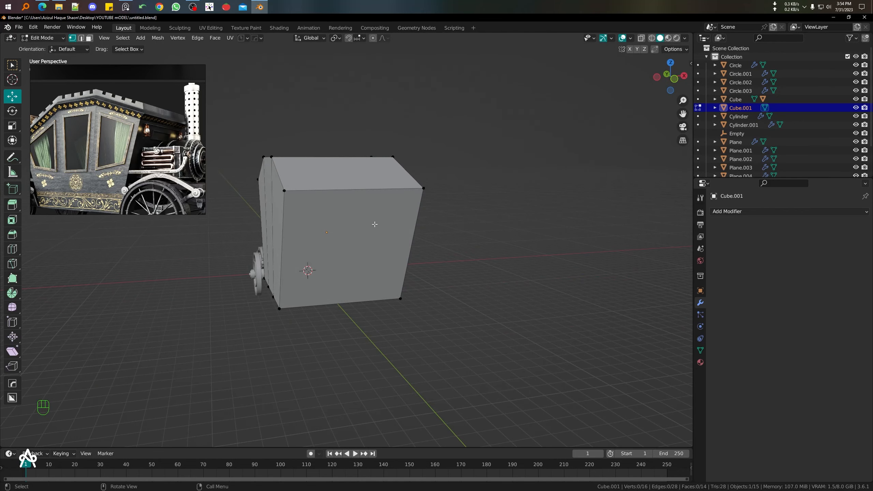
# Step: Select all the roof vertices in front view and scale them along X by about 1.04 to widen the body's top
pyautogui.press('KP_1')
pyautogui.hotkey('shift', 'z')
pyautogui.moveTo(233, 121); pyautogui.dragTo(471, 232)
pyautogui.press('s')
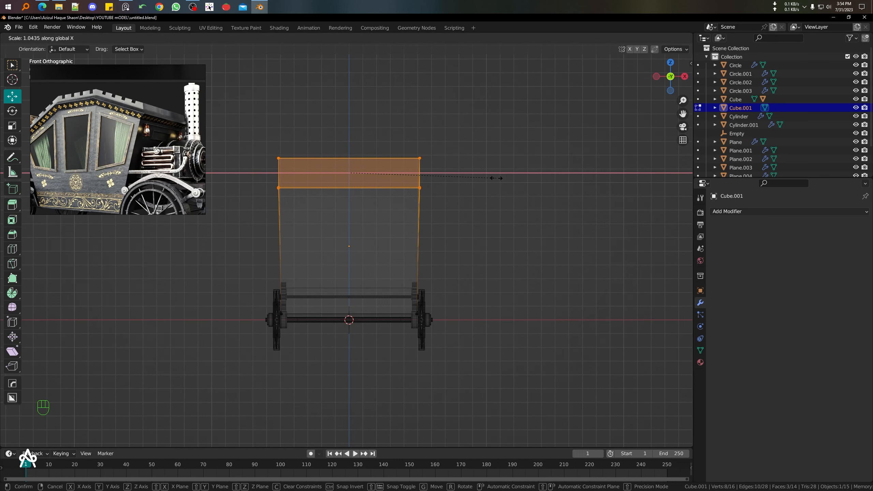
pyautogui.click(496, 178)
pyautogui.hotkey('shift', 'z')
# Step: Leave mesh editing and apply the body's object transform
pyautogui.press('Tab')
pyautogui.moveTo(521, 209)
pyautogui.mouseDown(button='middle')
pyautogui.moveTo(494, 289)
pyautogui.moveTo(508, 231)
pyautogui.mouseUp(button='middle')
pyautogui.hotkey('ctrl', 'a')
pyautogui.click(509, 230)
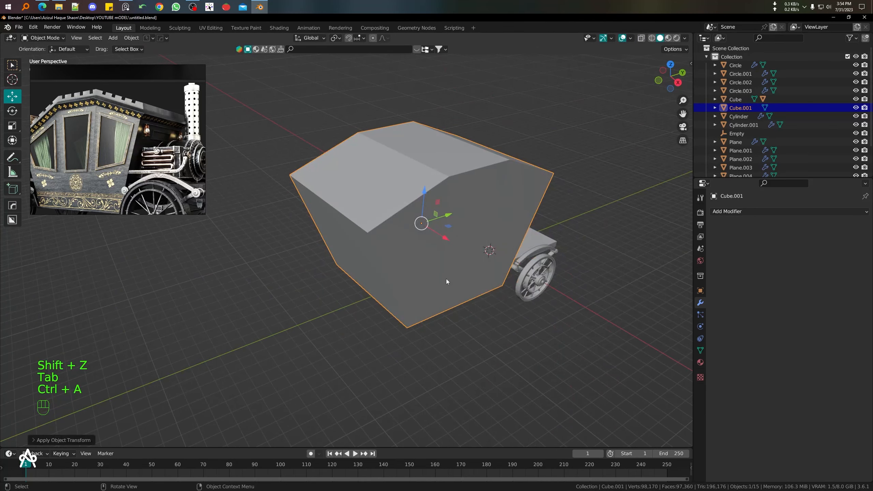
# Step: Add a horizontal loop cut around the whole body and slide it up close beneath the roof edge
pyautogui.press('Tab')
pyautogui.moveTo(446, 280); pyautogui.dragTo(395, 272, button='middle')
pyautogui.press('3')
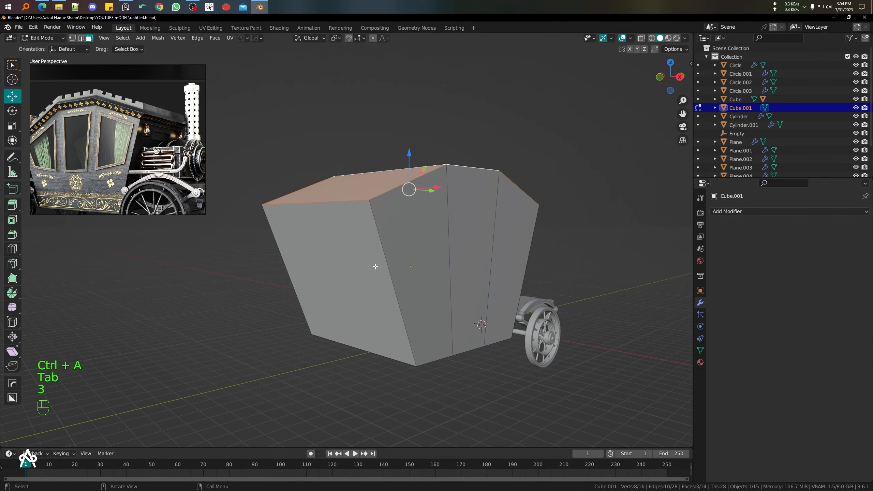
pyautogui.hotkey('ctrl', 'r')
pyautogui.click(390, 271)
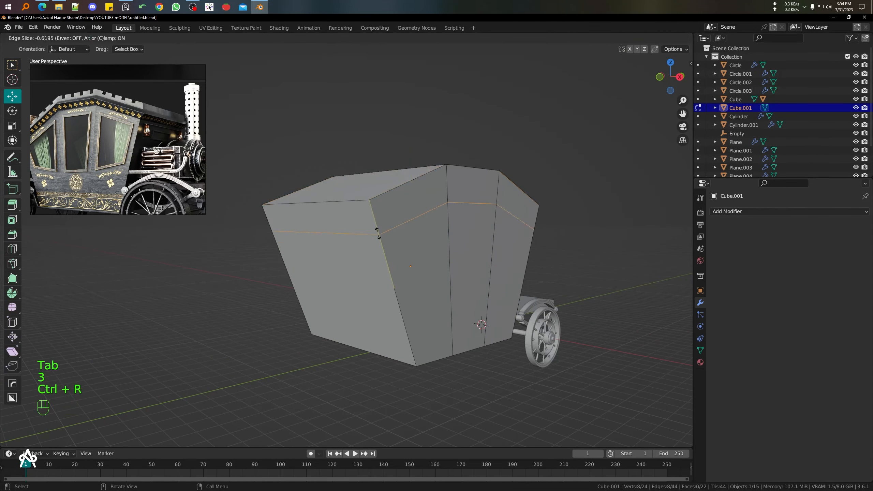
pyautogui.click(372, 213)
# Step: Select the thin face band below the roof edge and extrude it slightly along its normals to form an overhanging trim
pyautogui.moveTo(372, 215); pyautogui.dragTo(378, 191, button='middle')
pyautogui.scroll(3, 380, 171)
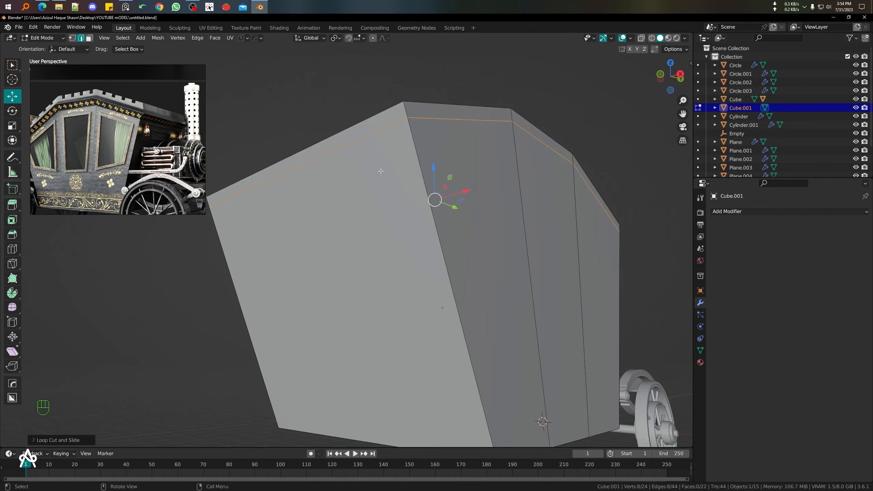
pyautogui.press('3')
pyautogui.keyDown('alt'); pyautogui.click(299, 153); pyautogui.keyUp('alt')
pyautogui.hotkey('alt', 'e')
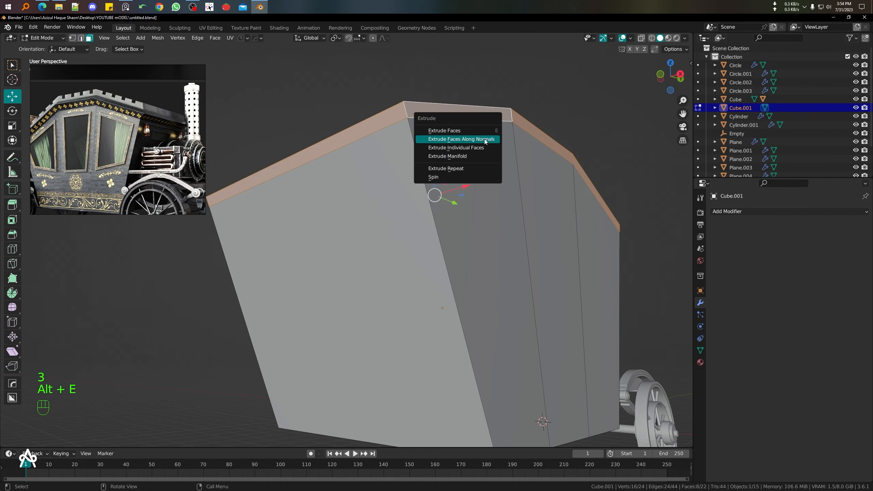
pyautogui.click(485, 140)
pyautogui.click(488, 133)
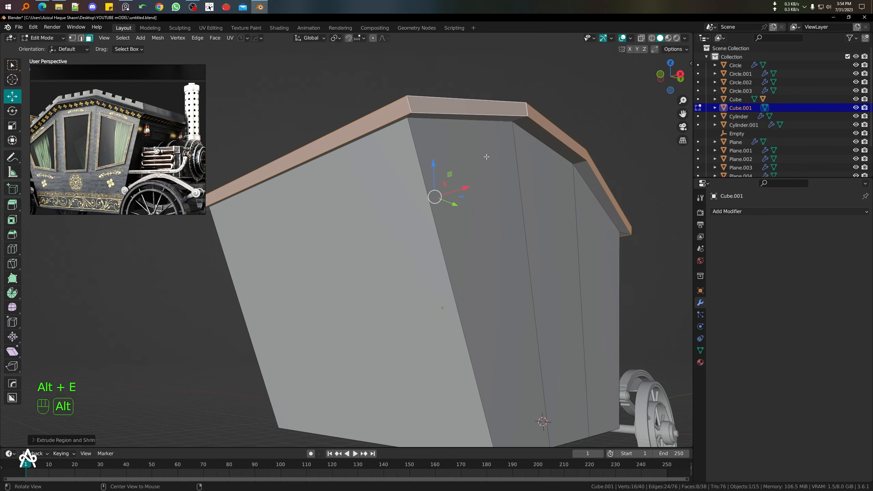
# Step: Select the three large roof faces and inset them together by about 0.19 m
pyautogui.keyDown('alt'); pyautogui.moveTo(488, 138); pyautogui.dragTo(345, 302, button='middle'); pyautogui.keyUp('alt')
pyautogui.click(392, 207)
pyautogui.keyDown('shift'); pyautogui.click(410, 212); pyautogui.keyUp('shift')
pyautogui.click(397, 170)
pyautogui.keyDown('shift'); pyautogui.click(386, 213); pyautogui.keyUp('shift')
pyautogui.keyDown('shift'); pyautogui.click(368, 306); pyautogui.keyUp('shift')
pyautogui.scroll(1, 371, 292)
pyautogui.keyDown('shift'); pyautogui.moveTo(390, 281); pyautogui.dragTo(467, 284, button='middle'); pyautogui.keyUp('shift')
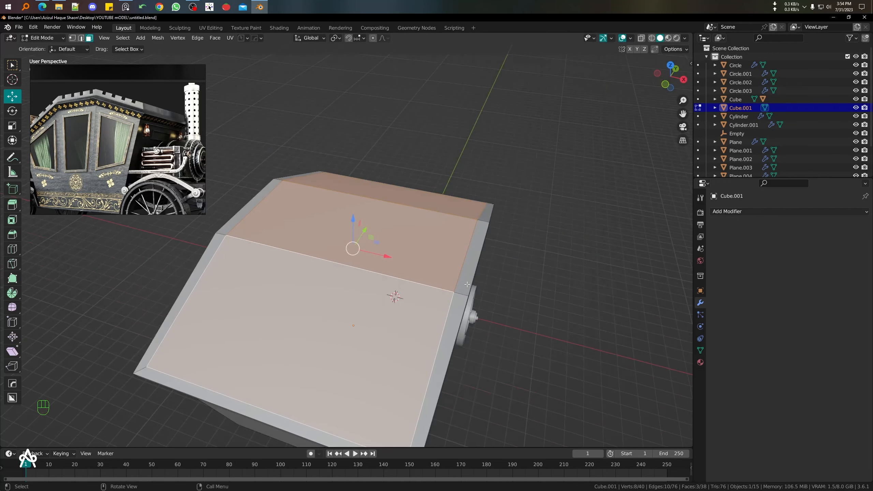
pyautogui.press('i')
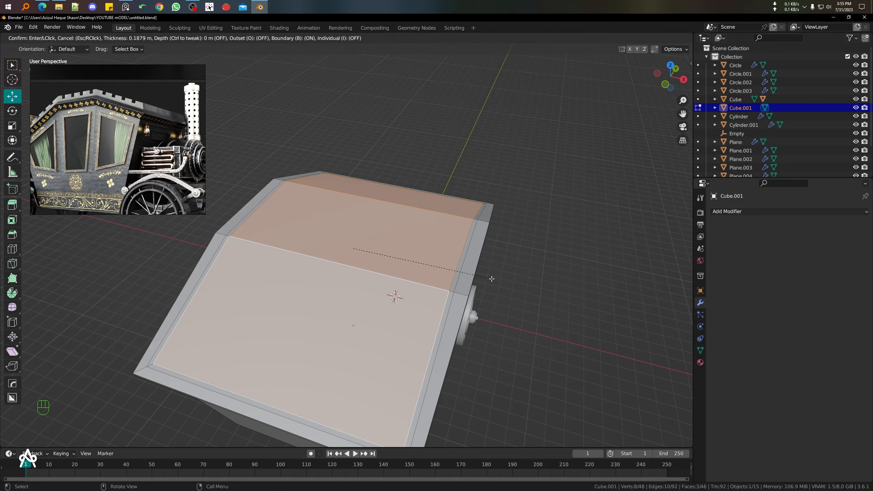
pyautogui.click(491, 279)
# Step: Extrude the narrow inset face ring about 0.34 m up along global Z and lift it slightly more to form a raised roof rim
pyautogui.press('2')
pyautogui.keyDown('alt'); pyautogui.click(453, 295); pyautogui.keyUp('alt')
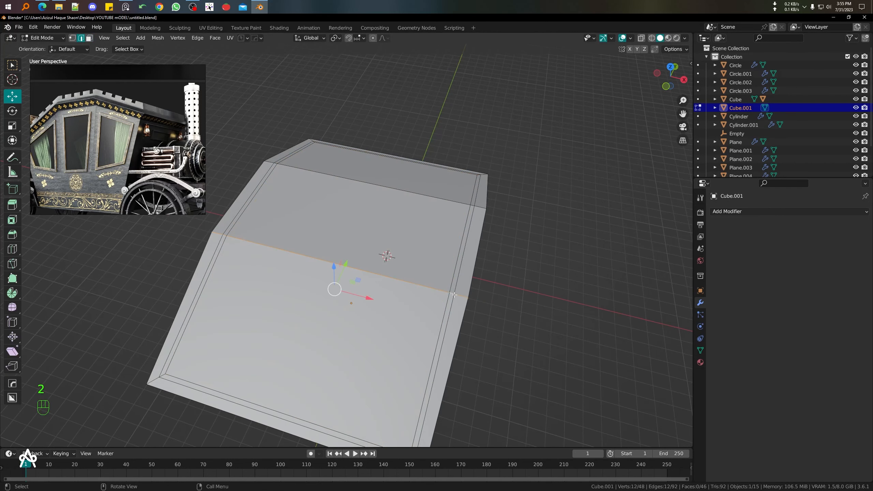
pyautogui.press('3')
pyautogui.keyDown('alt'); pyautogui.click(454, 294); pyautogui.keyUp('alt')
pyautogui.moveTo(454, 294); pyautogui.dragTo(507, 268, button='middle')
pyautogui.press('e')
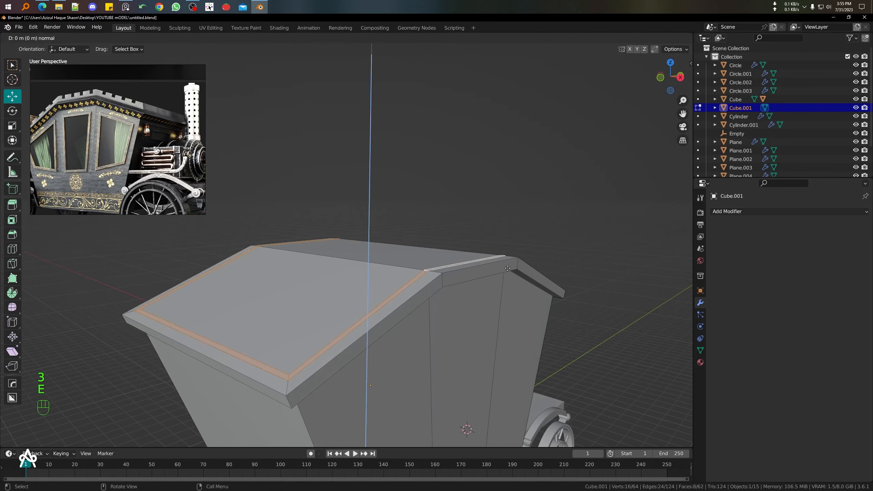
pyautogui.press('z')
pyautogui.press('z')
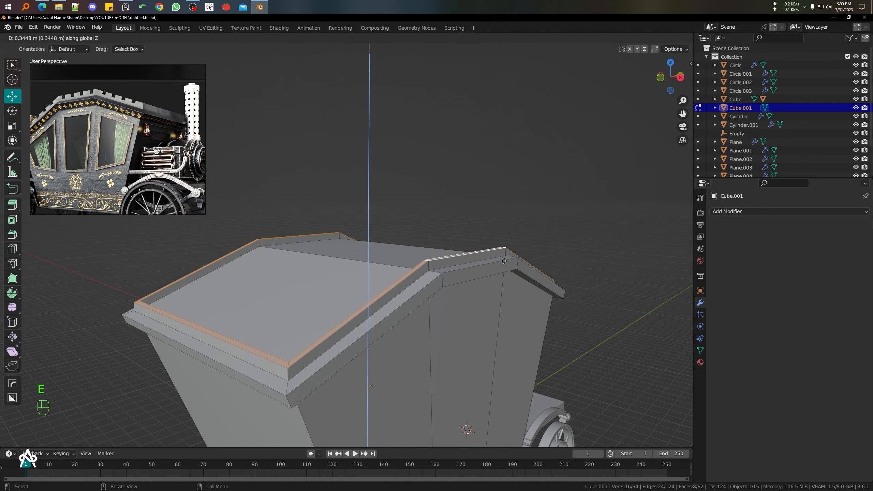
pyautogui.click(504, 261)
pyautogui.press('KP_3')
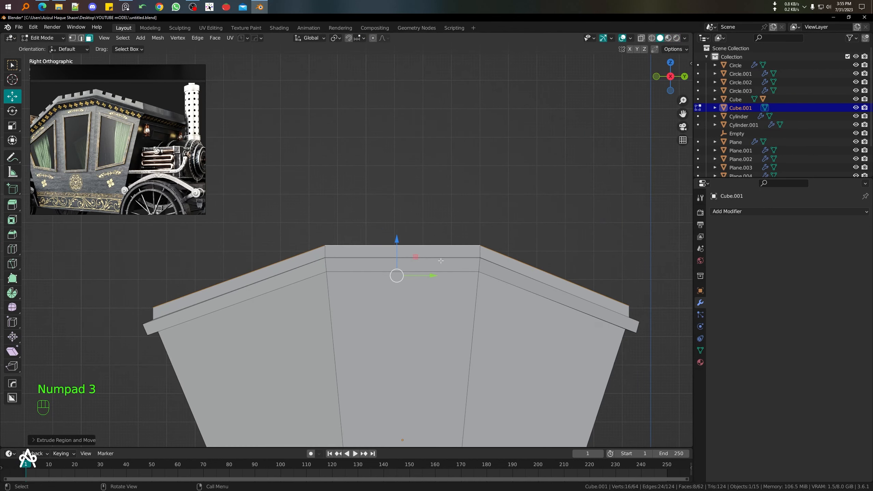
pyautogui.moveTo(397, 244); pyautogui.dragTo(396, 238)
pyautogui.scroll(-4, 404, 253)
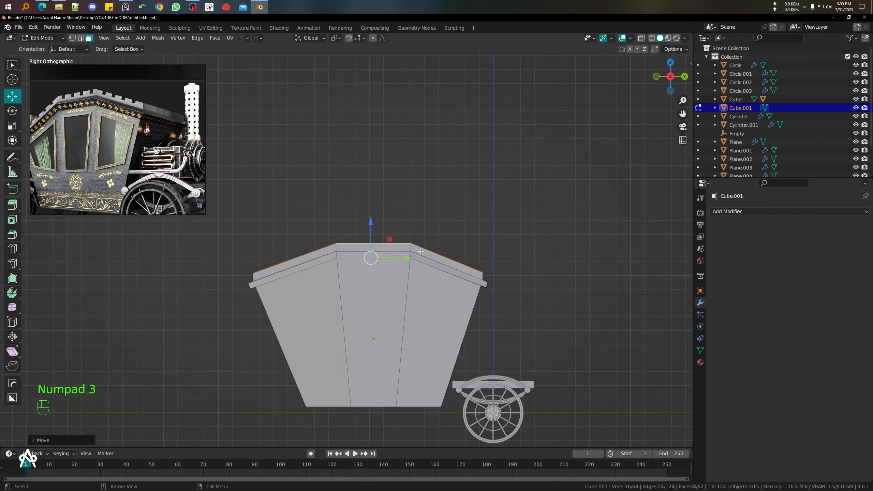
pyautogui.hotkey('shift', 'z')
pyautogui.moveTo(411, 262)
pyautogui.mouseDown(button='middle')
pyautogui.moveTo(365, 244)
pyautogui.moveTo(454, 326)
pyautogui.moveTo(292, 238)
pyautogui.mouseUp(button='middle')
pyautogui.hotkey('shift', 'z')
pyautogui.scroll(2, 292, 238)
pyautogui.moveTo(364, 178); pyautogui.dragTo(385, 263, button='middle')
# Step: Merge the trim's lower outer corner vertex into the body corner vertex at the end away from the wheels, using At Last
pyautogui.press('1')
pyautogui.moveTo(385, 262); pyautogui.dragTo(378, 282, button='middle')
pyautogui.scroll(2, 357, 242)
pyautogui.scroll(2, 379, 282)
pyautogui.scroll(-3, 396, 185)
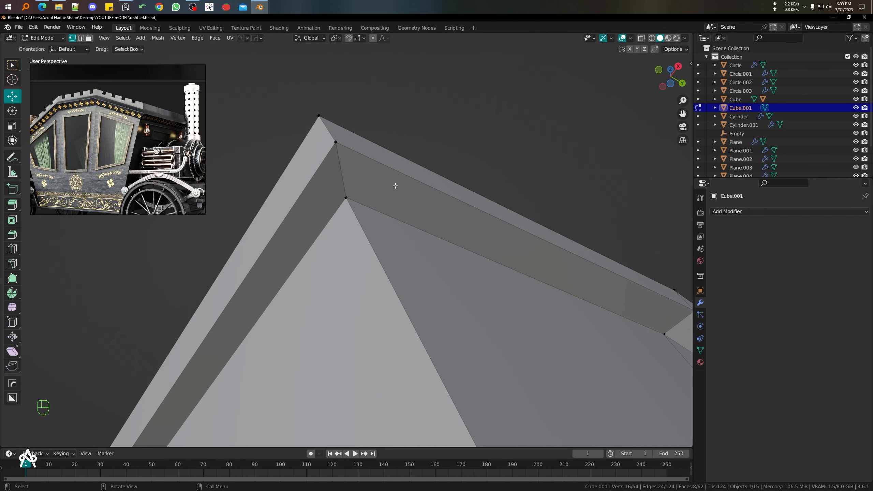
pyautogui.moveTo(395, 185); pyautogui.dragTo(369, 218, button='middle')
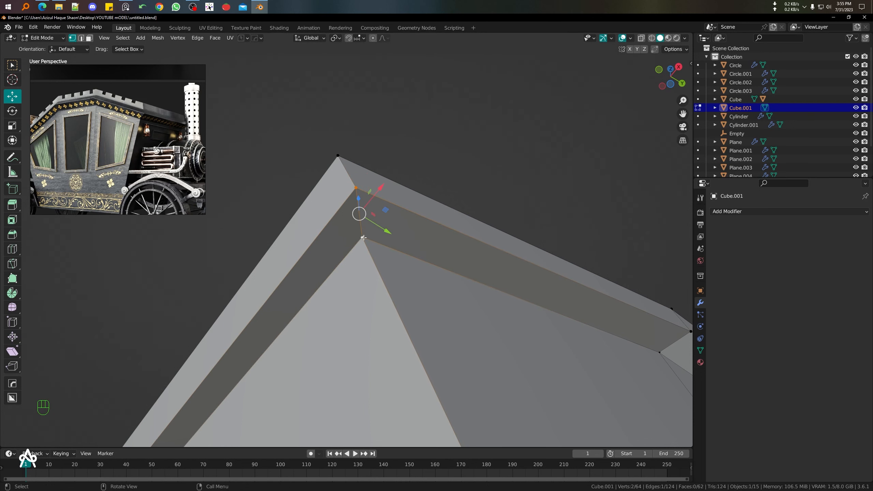
pyautogui.press('m')
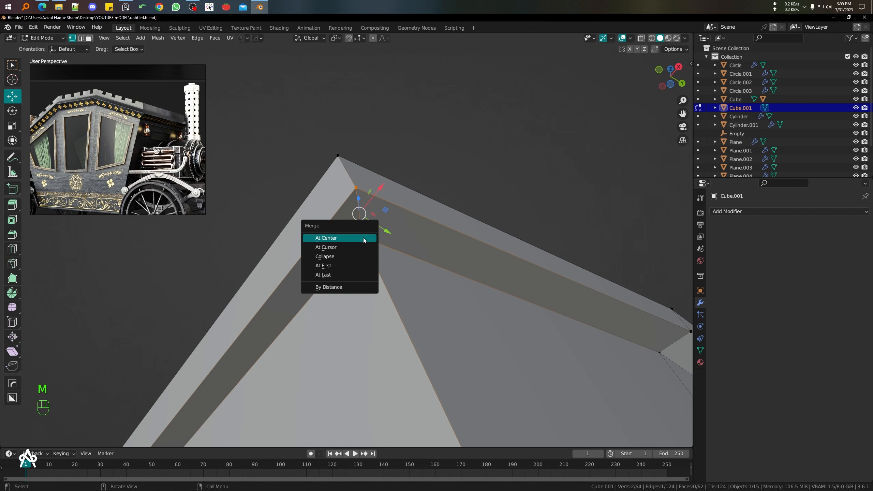
pyautogui.click(330, 275)
# Step: Merge the trim's lower outer vertex into the body vertex at the first roof bend on the same side, using At Last
pyautogui.moveTo(357, 241); pyautogui.dragTo(374, 223, button='middle')
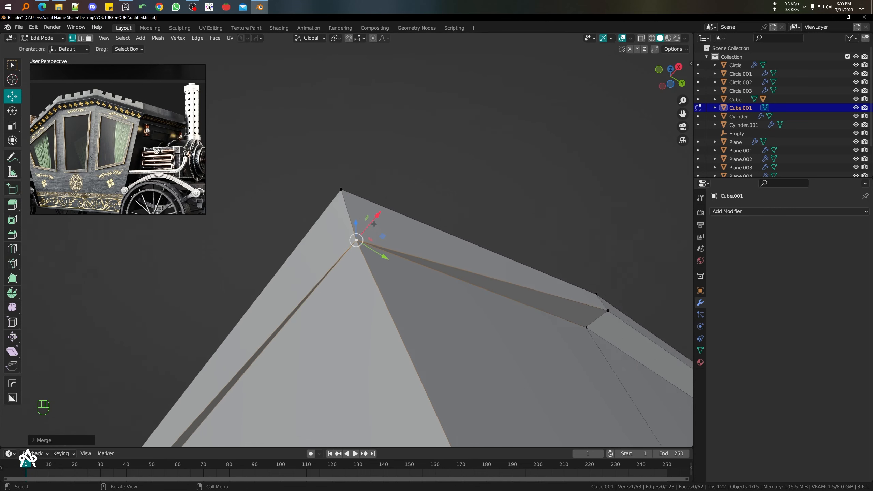
pyautogui.scroll(-4, 374, 226)
pyautogui.moveTo(465, 287); pyautogui.dragTo(448, 288, button='middle')
pyautogui.scroll(3, 448, 288)
pyautogui.keyDown('shift'); pyautogui.moveTo(618, 198); pyautogui.dragTo(460, 173, button='middle'); pyautogui.keyUp('shift')
pyautogui.scroll(3, 460, 173)
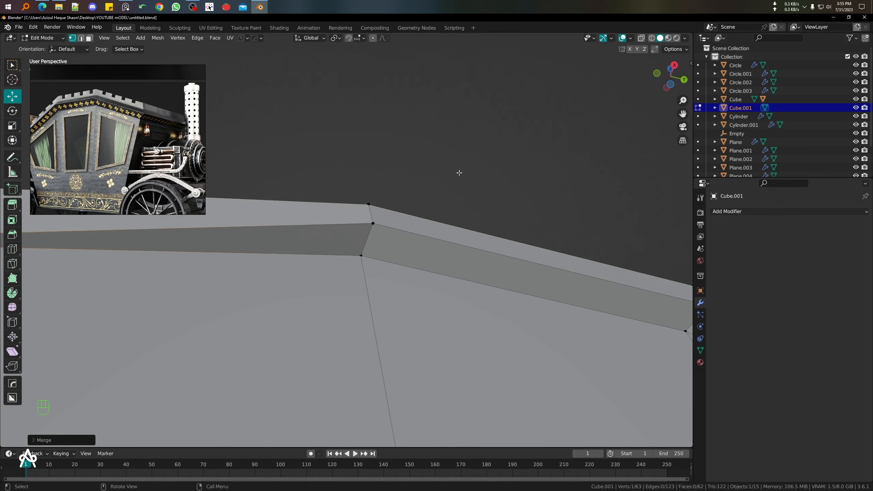
pyautogui.press('m')
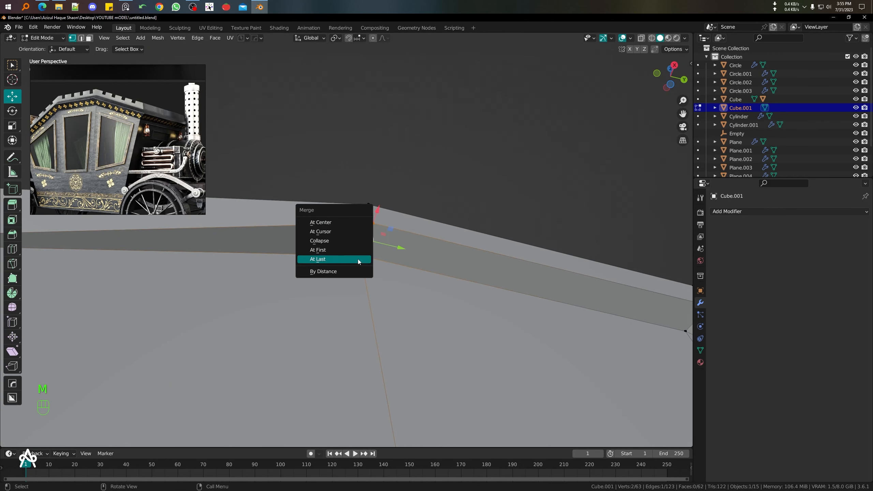
pyautogui.click(357, 260)
# Step: Merge the trim's lower outer vertices into the body vertices at that side's second roof bend and wheel-end corner
pyautogui.moveTo(358, 259); pyautogui.dragTo(343, 277, button='middle')
pyautogui.click(325, 267)
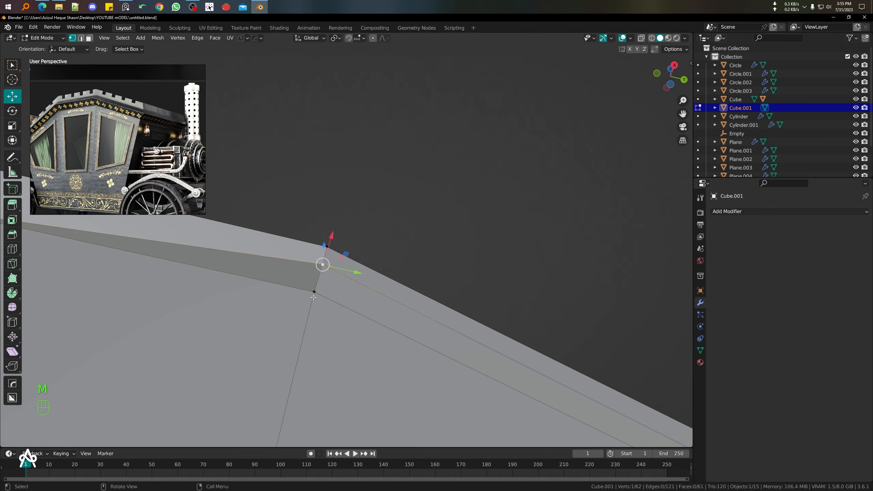
pyautogui.press('m')
pyautogui.click(313, 298)
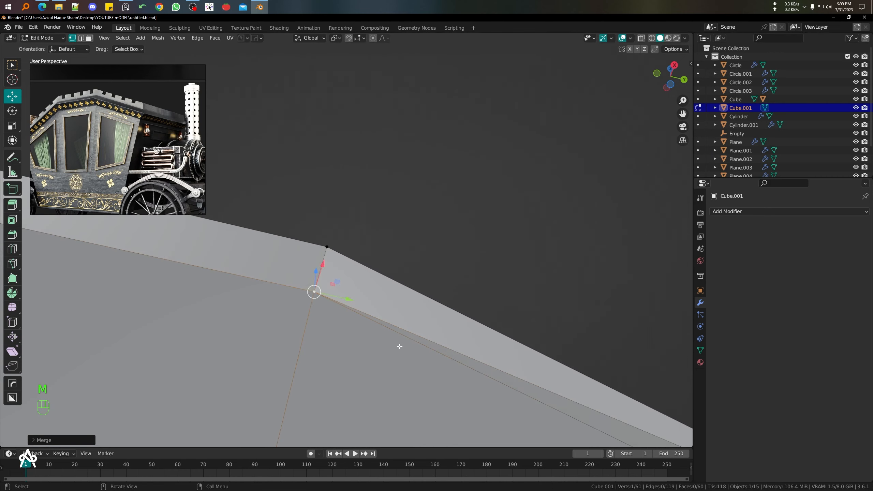
pyautogui.moveTo(399, 346); pyautogui.dragTo(444, 367, button='middle')
pyautogui.click(295, 329)
pyautogui.press('m')
pyautogui.click(285, 350)
# Step: Merge the trim's lower outer vertices into the body vertices at the opposite side's wheel-end corner and nearest roof bend
pyautogui.keyDown('shift'); pyautogui.moveTo(579, 425); pyautogui.dragTo(302, 264, button='middle'); pyautogui.keyUp('shift')
pyautogui.scroll(3, 302, 264)
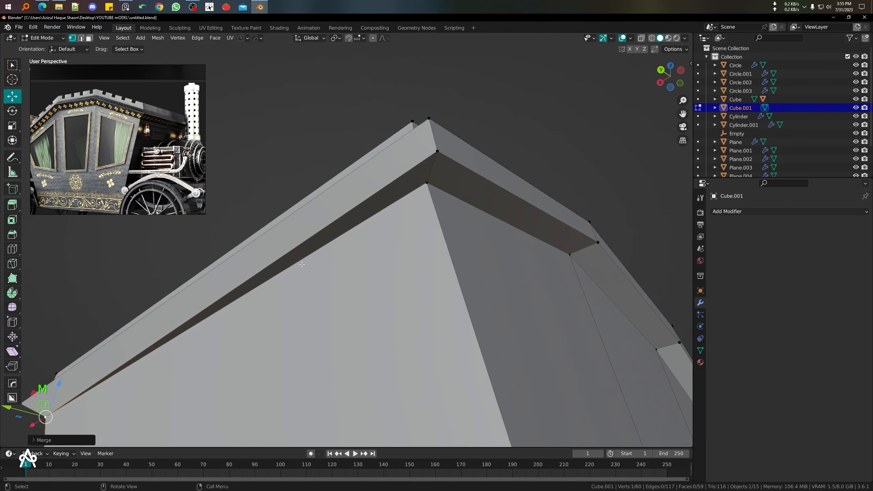
pyautogui.click(428, 156)
pyautogui.press('m')
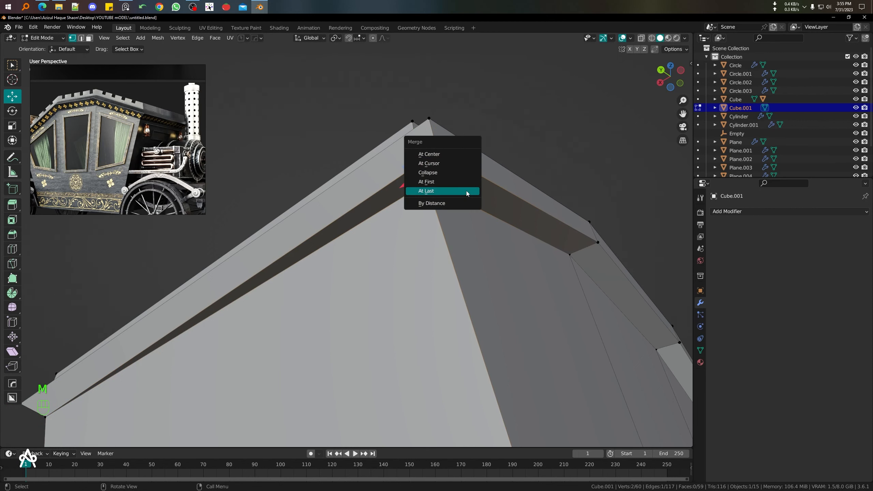
pyautogui.click(467, 191)
pyautogui.moveTo(466, 191); pyautogui.dragTo(355, 224, button='middle')
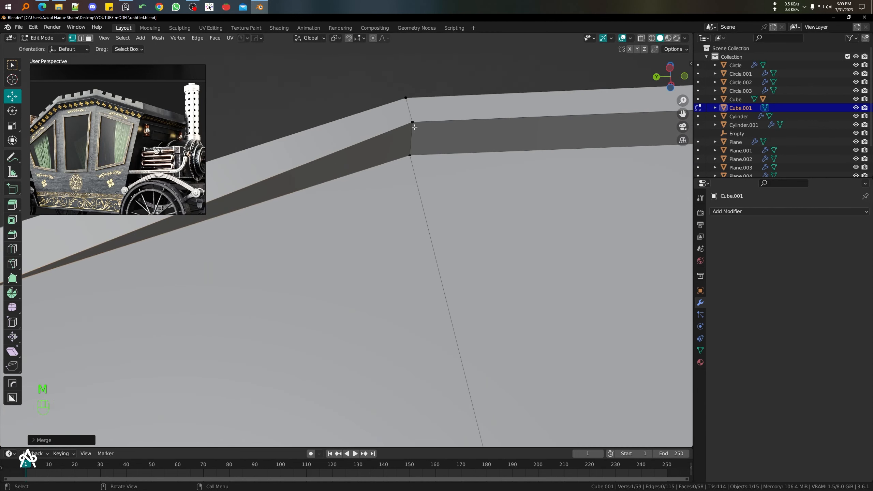
pyautogui.keyDown('shift'); pyautogui.click(428, 165); pyautogui.keyUp('shift')
pyautogui.press('m')
pyautogui.click(442, 171)
# Step: Merge the trim's lower outer vertex into the body vertex at the opposite side's remaining roof bend
pyautogui.moveTo(442, 171); pyautogui.dragTo(315, 194, button='middle')
pyautogui.click(315, 195)
pyautogui.keyDown('shift'); pyautogui.click(317, 212); pyautogui.keyUp('shift')
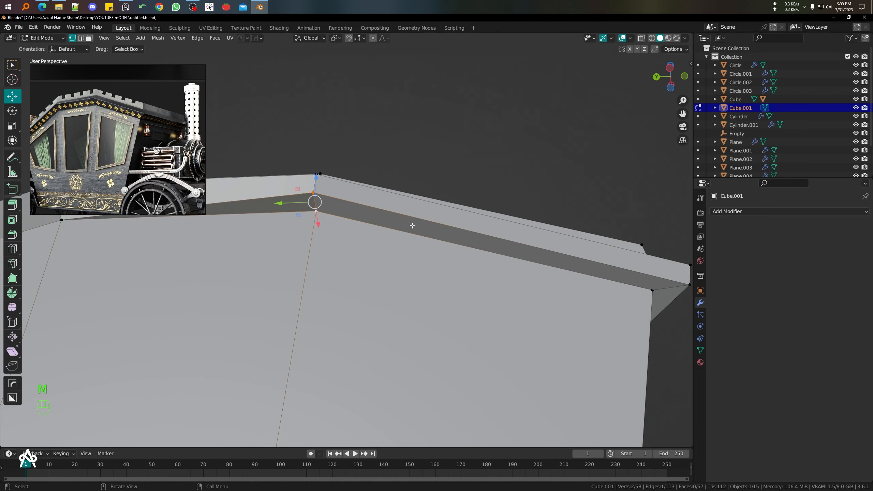
pyautogui.press('m')
pyautogui.click(412, 226)
pyautogui.scroll(-3, 413, 226)
pyautogui.keyDown('shift'); pyautogui.moveTo(412, 226); pyautogui.dragTo(373, 198, button='middle'); pyautogui.keyUp('shift')
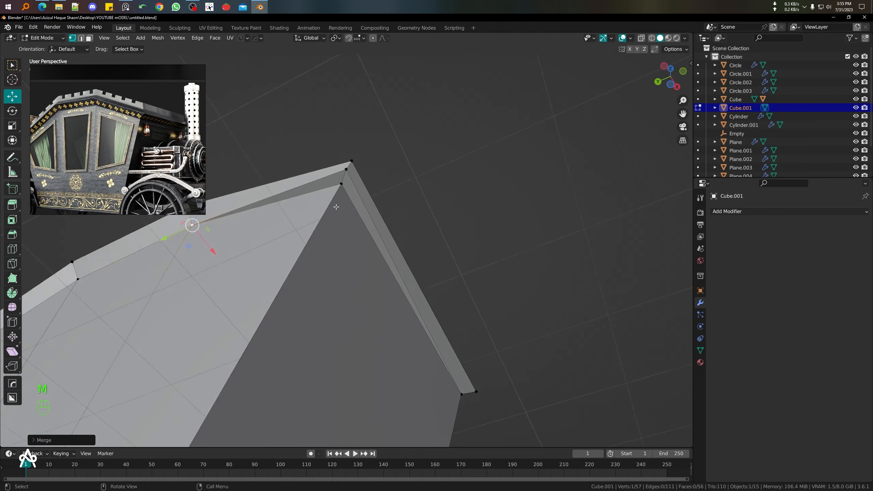
# Step: Try to merge the trim's lower outer corner vertex into the body's corner vertex, using At Last
pyautogui.scroll(1, 335, 206)
pyautogui.keyDown('shift'); pyautogui.click(347, 150); pyautogui.keyUp('shift')
pyautogui.keyDown('shift'); pyautogui.click(340, 171); pyautogui.keyUp('shift')
pyautogui.press('m')
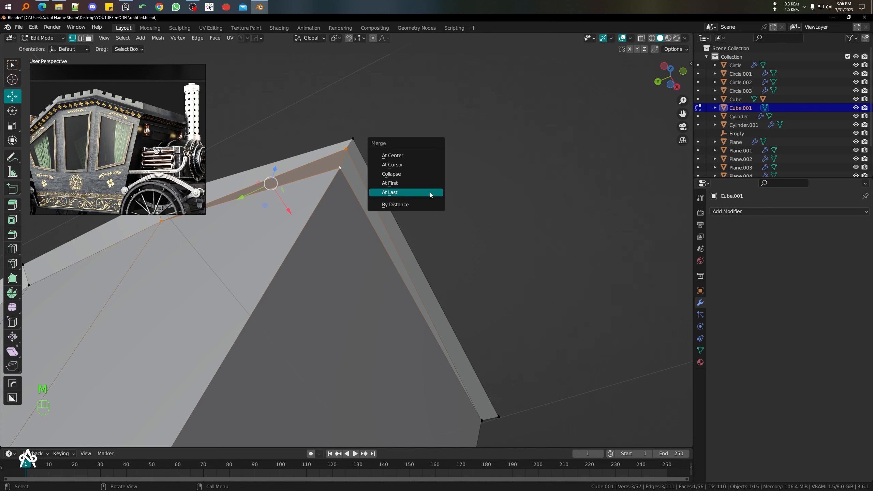
pyautogui.click(430, 193)
pyautogui.scroll(-3, 430, 192)
pyautogui.moveTo(430, 193); pyautogui.dragTo(394, 249, button='middle')
pyautogui.hotkey('ctrl', 'z')
# Step: Merge only the trim's lower outer vertex into the body vertex at the remaining roof corner, and leave mesh editing
pyautogui.scroll(2, 466, 232)
pyautogui.keyDown('shift'); pyautogui.click(366, 249); pyautogui.keyUp('shift')
pyautogui.scroll(2, 413, 271)
pyautogui.press('m')
pyautogui.click(394, 250)
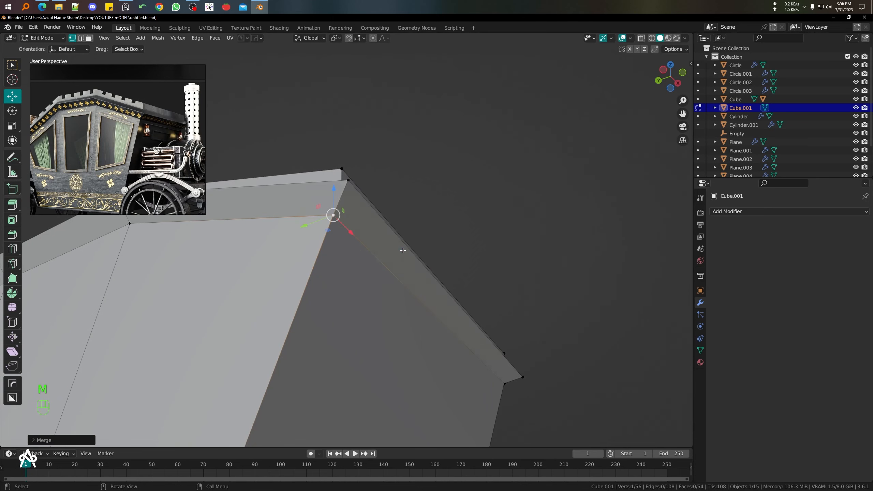
pyautogui.moveTo(470, 237); pyautogui.dragTo(547, 286, button='middle')
pyautogui.scroll(-4, 417, 292)
pyautogui.press('Tab')
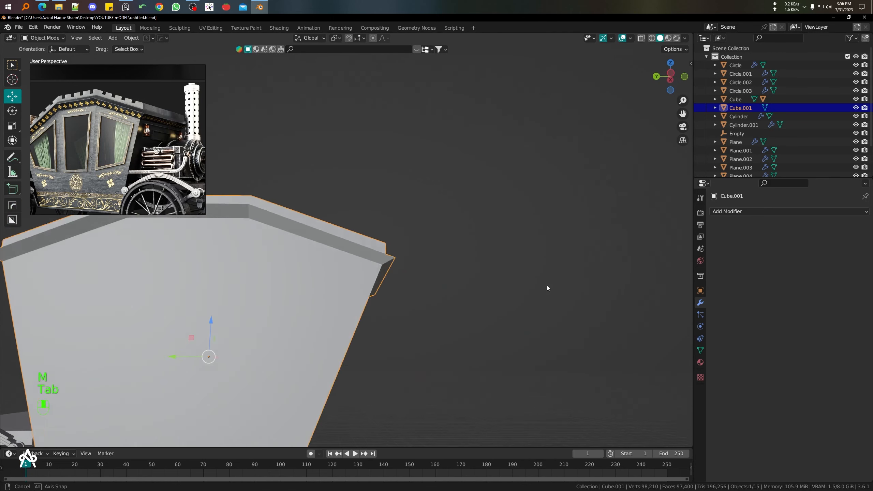
# Step: Bevel the roof trim's protruding outer edge loop with a narrow one-segment bevel and leave mesh editing
pyautogui.keyDown('shift'); pyautogui.moveTo(400, 279); pyautogui.dragTo(440, 311, button='middle'); pyautogui.keyUp('shift')
pyautogui.scroll(3, 388, 359)
pyautogui.moveTo(389, 359); pyautogui.dragTo(389, 351, button='middle')
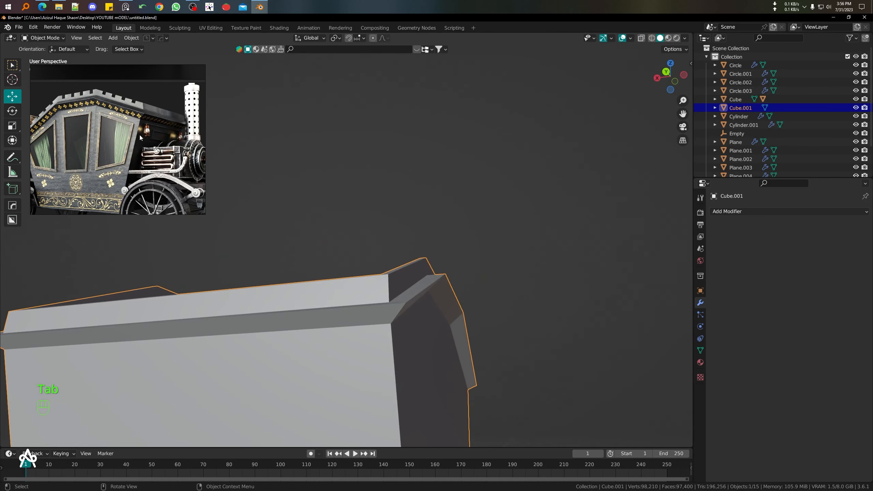
pyautogui.scroll(6, 146, 119)
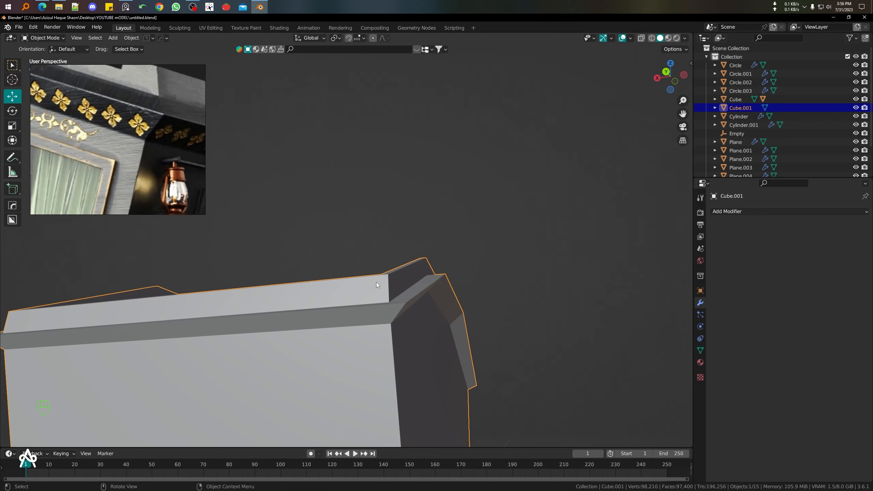
pyautogui.moveTo(377, 284); pyautogui.dragTo(480, 303, button='middle')
pyautogui.press('Tab')
pyautogui.press('2')
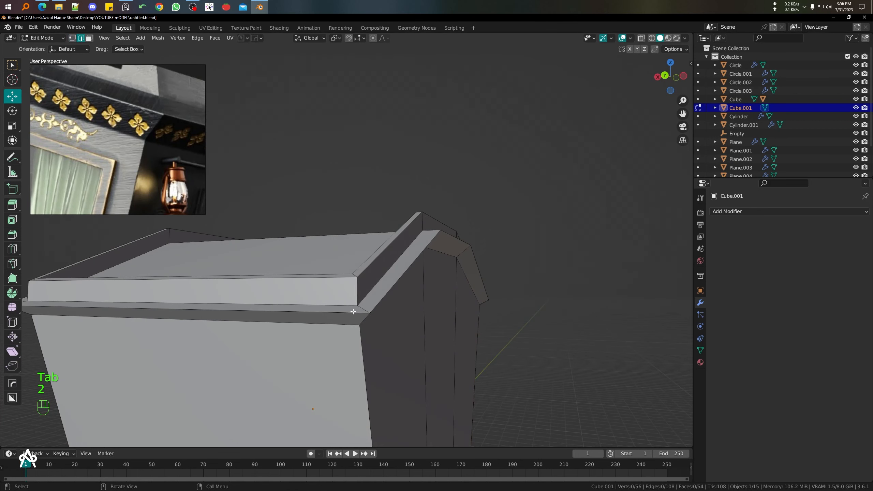
pyautogui.keyDown('alt'); pyautogui.click(353, 312); pyautogui.keyUp('alt')
pyautogui.moveTo(353, 312); pyautogui.dragTo(435, 311, button='middle')
pyautogui.rightClick(434, 311)
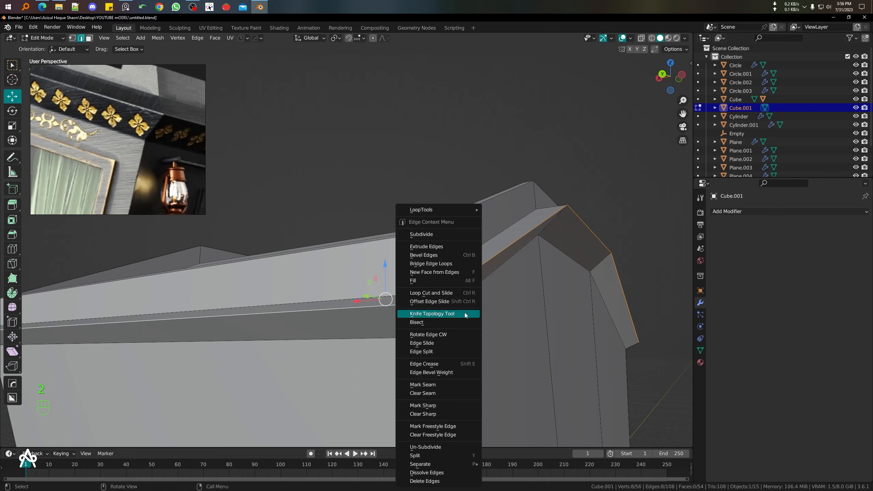
pyautogui.click(474, 255)
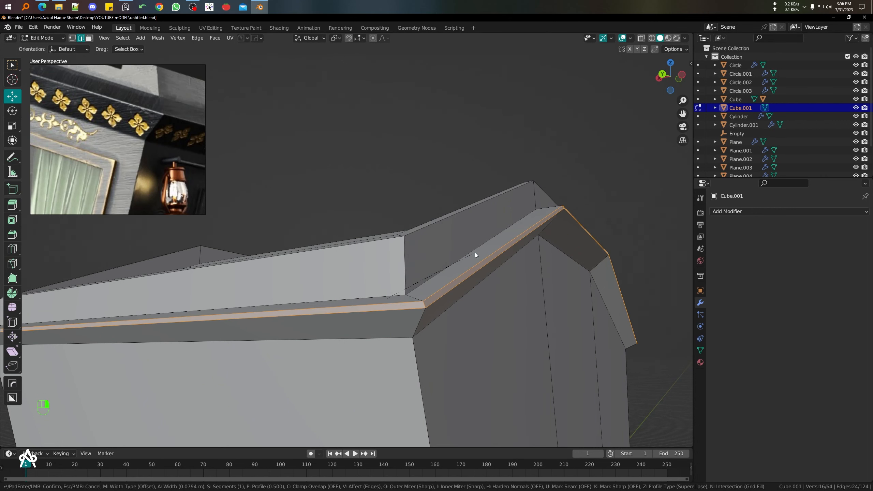
pyautogui.click(473, 253)
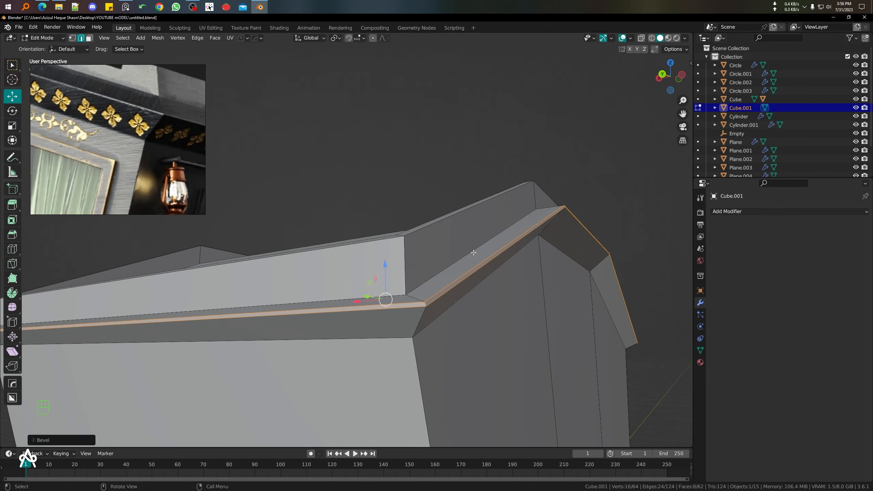
pyautogui.scroll(-2, 474, 252)
pyautogui.press('Tab')
# Step: Examine the cabin from the right side and compare it with the carriage's window and panel layout in the reference images
pyautogui.click(528, 212)
pyautogui.moveTo(528, 212); pyautogui.dragTo(472, 234, button='middle')
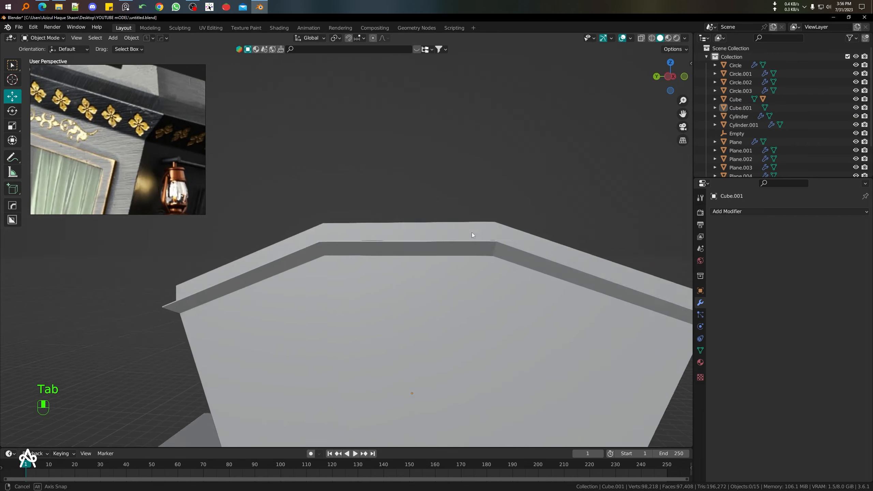
pyautogui.scroll(-5, 489, 260)
pyautogui.moveTo(454, 317); pyautogui.dragTo(441, 298, button='middle')
pyautogui.press('KP_3')
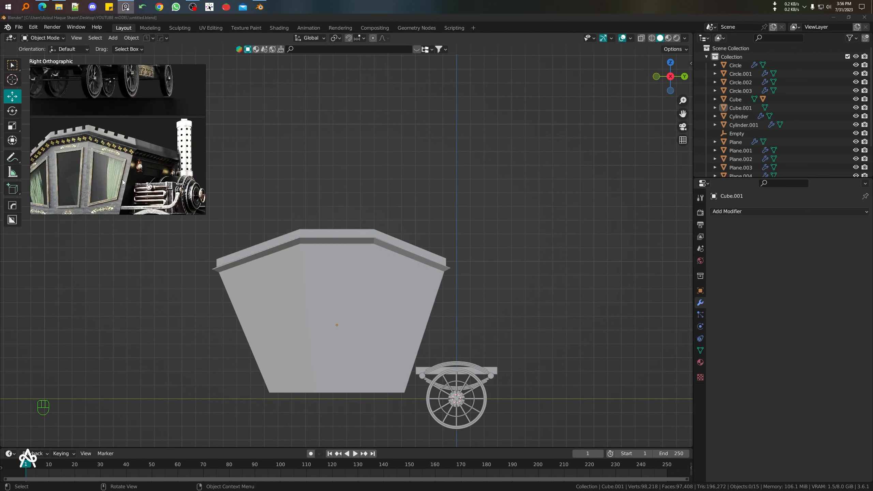
pyautogui.scroll(-4, 122, 182)
pyautogui.scroll(-4, 103, 157)
pyautogui.scroll(5, 103, 158)
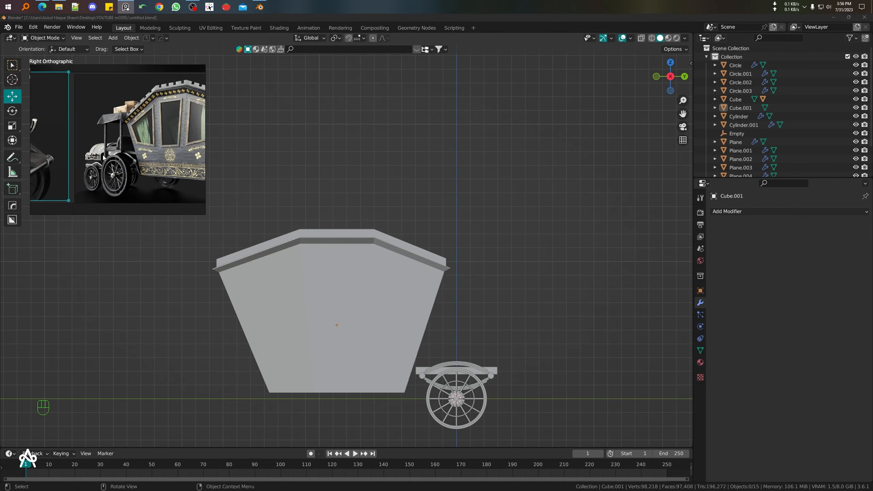
pyautogui.scroll(5, 103, 158)
# Step: Add a horizontal loop cut around the cabin body, slid below mid-height as the lower limit of the window area
pyautogui.click(377, 331)
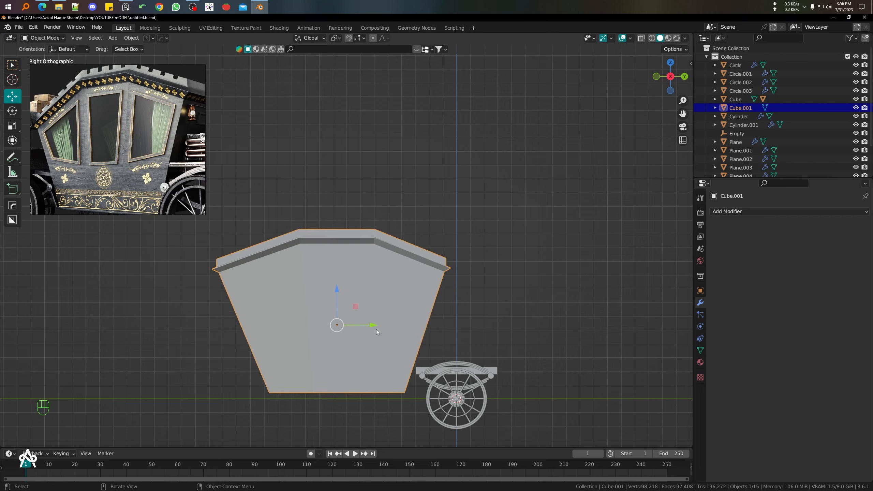
pyautogui.keyDown('shift'); pyautogui.moveTo(376, 329); pyautogui.dragTo(405, 305, button='middle'); pyautogui.keyUp('shift')
pyautogui.press('Tab')
pyautogui.hotkey('ctrl', 'r')
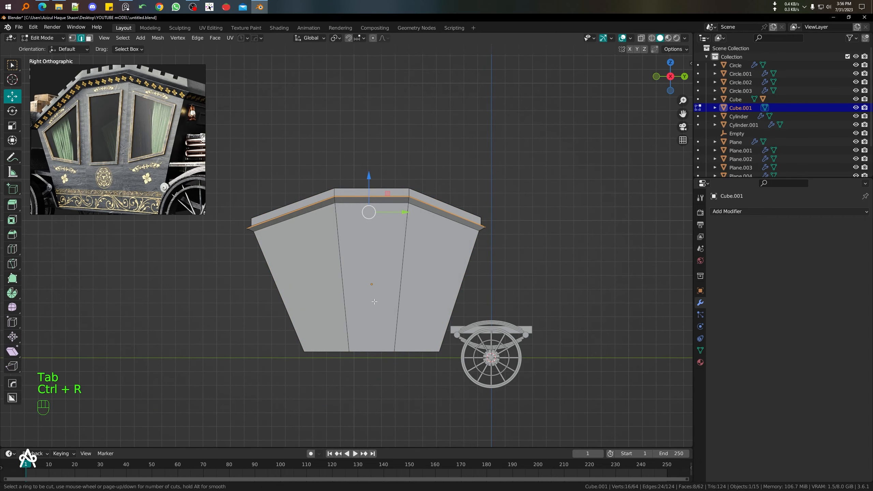
pyautogui.click(408, 283)
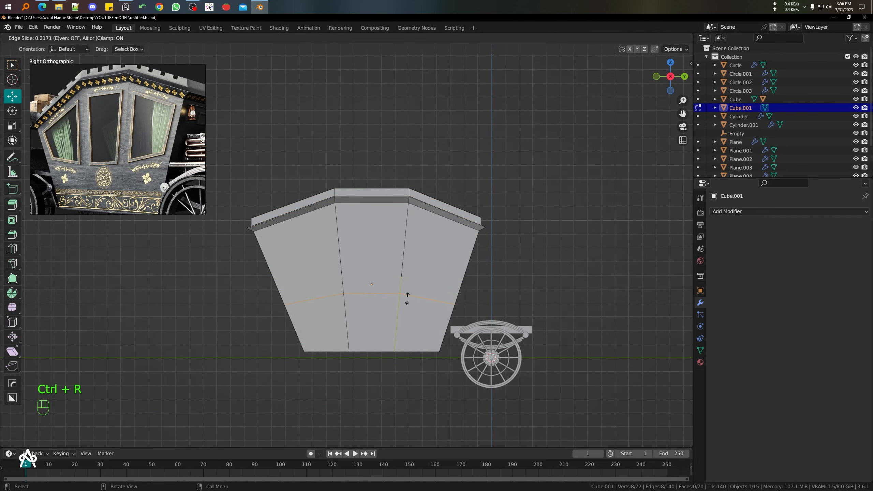
pyautogui.click(407, 299)
# Step: Edge-slide the new loop's vertices at the cabin end away from the wheel upward along the end edges
pyautogui.scroll(3, 402, 298)
pyautogui.hotkey('shift', 'z')
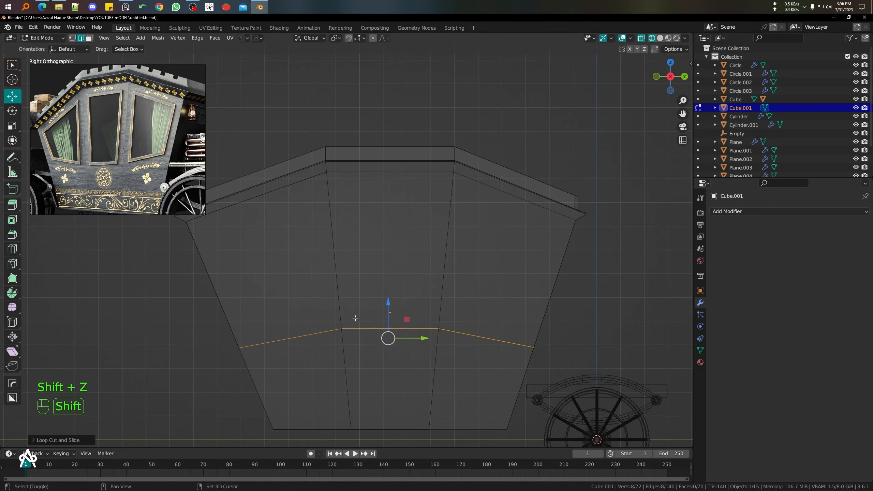
pyautogui.keyDown('shift'); pyautogui.moveTo(353, 305); pyautogui.dragTo(361, 289, button='middle'); pyautogui.keyUp('shift')
pyautogui.hotkey('shift', 'z')
pyautogui.scroll(1, 396, 297)
pyautogui.scroll(1, 396, 297)
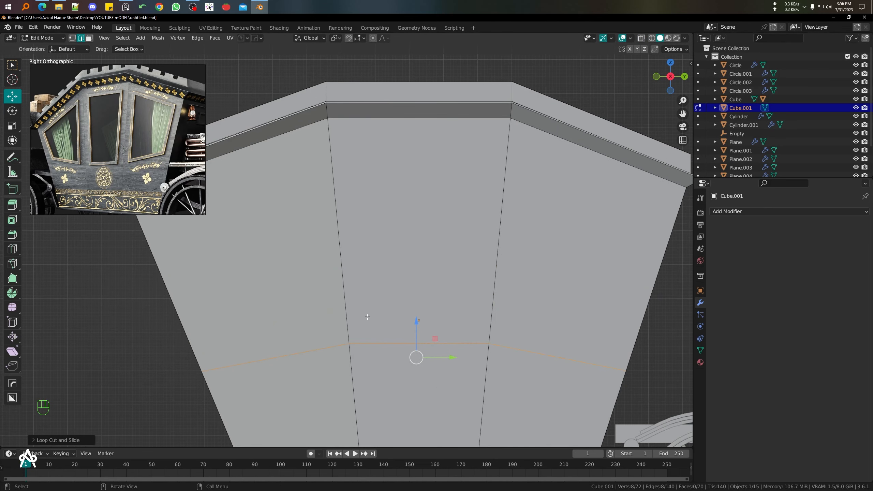
pyautogui.keyDown('shift'); pyautogui.moveTo(367, 317); pyautogui.dragTo(397, 295, button='middle'); pyautogui.keyUp('shift')
pyautogui.hotkey('shift', 'z')
pyautogui.press('1')
pyautogui.moveTo(178, 290); pyautogui.dragTo(285, 411)
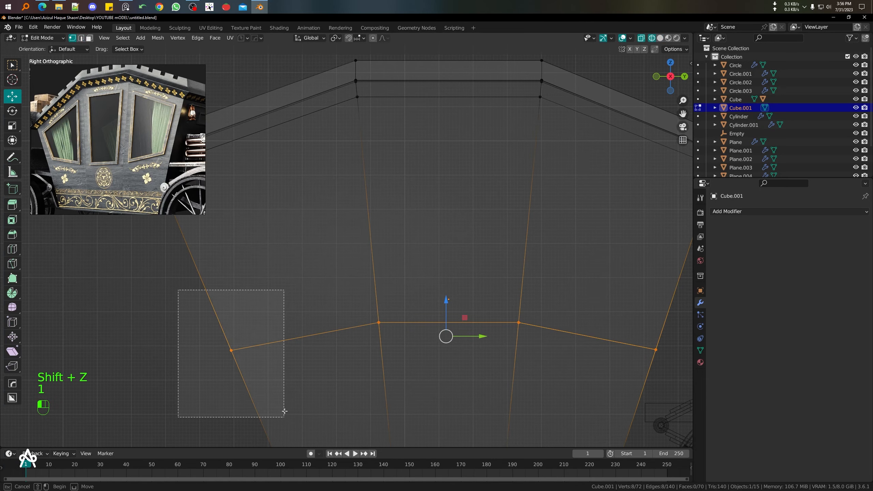
pyautogui.keyDown('shift'); pyautogui.moveTo(256, 379); pyautogui.dragTo(307, 350, button='middle'); pyautogui.keyUp('shift')
pyautogui.press('g')
pyautogui.press('g')
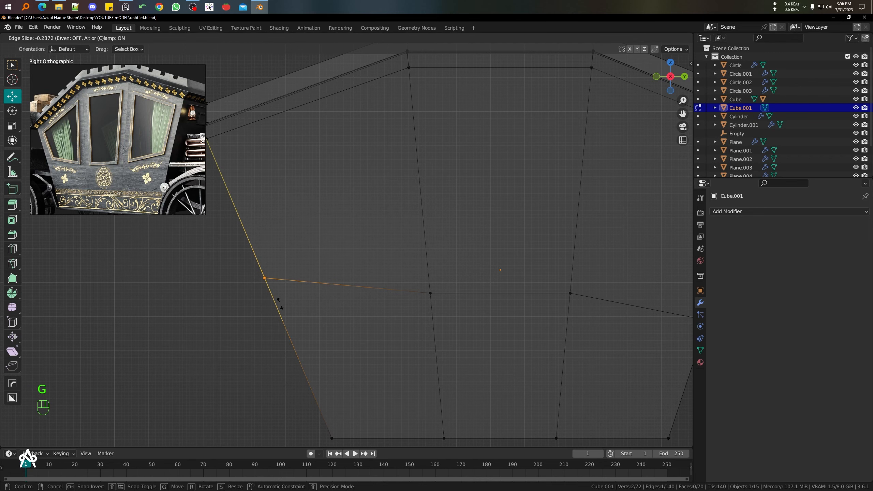
pyautogui.click(280, 303)
# Step: Edge-slide the new loop's vertices at the wheel end upward to about the height of the opposite end
pyautogui.scroll(-3, 364, 303)
pyautogui.keyDown('shift'); pyautogui.moveTo(388, 301); pyautogui.dragTo(250, 311, button='middle'); pyautogui.keyUp('shift')
pyautogui.moveTo(454, 271); pyautogui.dragTo(397, 315)
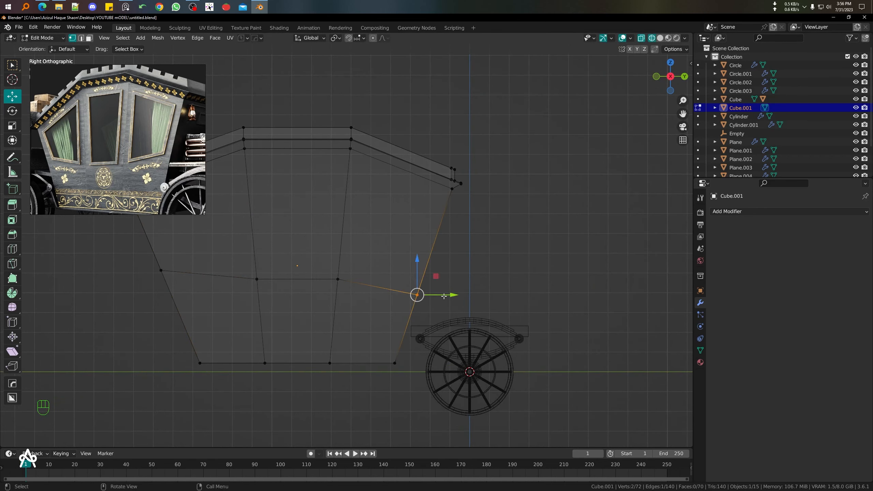
pyautogui.press('g')
pyautogui.press('g')
pyautogui.click(454, 271)
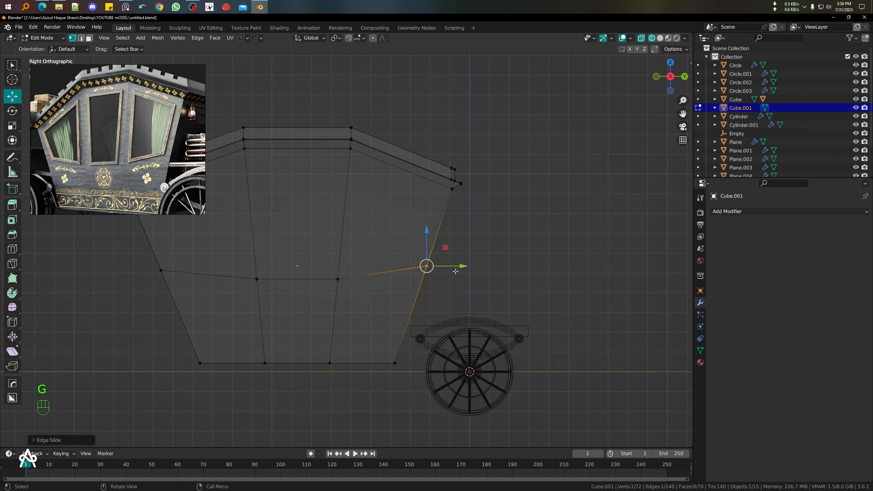
# Step: Edge-slide all vertices of the horizontal loop slightly downward together
pyautogui.keyDown('shift'); pyautogui.moveTo(372, 294); pyautogui.dragTo(403, 293, button='middle'); pyautogui.keyUp('shift')
pyautogui.moveTo(150, 257); pyautogui.dragTo(481, 296)
pyautogui.press('g')
pyautogui.press('g')
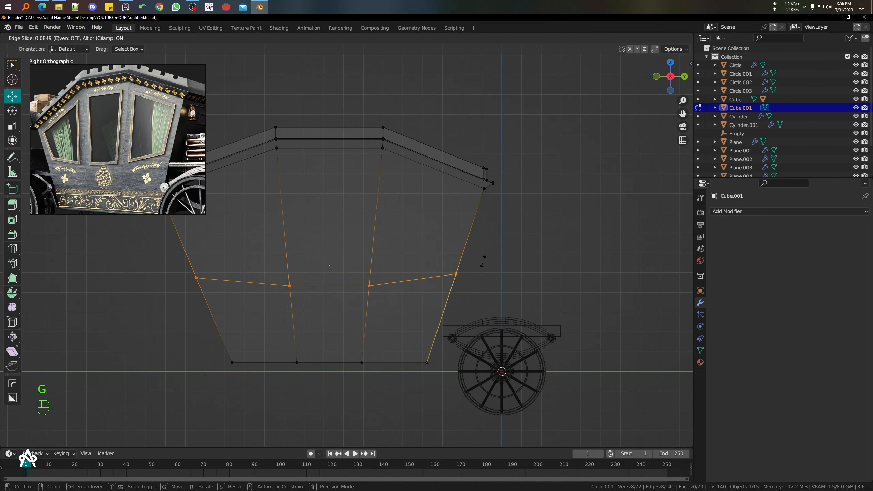
pyautogui.click(482, 263)
pyautogui.click(612, 269)
pyautogui.hotkey('shift', 'z')
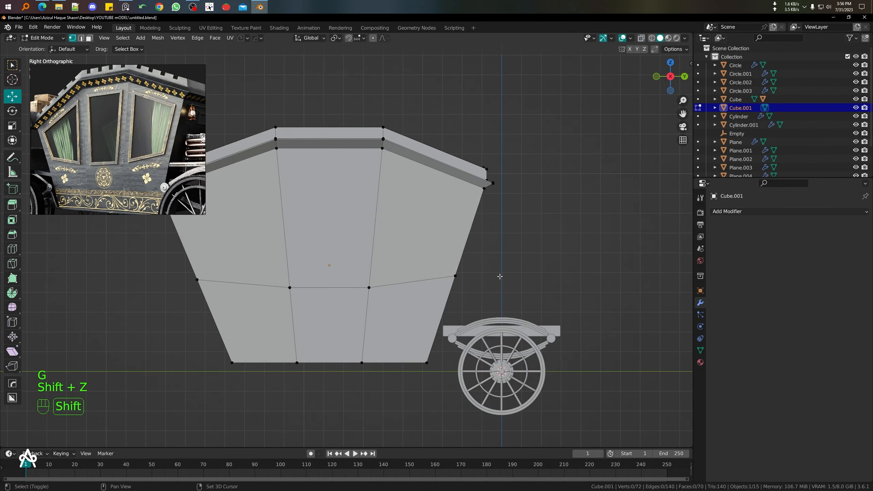
# Step: Edge-slide the whole horizontal loop a little further down, and leave mesh editing
pyautogui.keyDown('shift'); pyautogui.moveTo(376, 281); pyautogui.dragTo(446, 294, button='middle'); pyautogui.keyUp('shift')
pyautogui.hotkey('shift', 'z')
pyautogui.moveTo(238, 272); pyautogui.dragTo(546, 319)
pyautogui.press('g')
pyautogui.press('g')
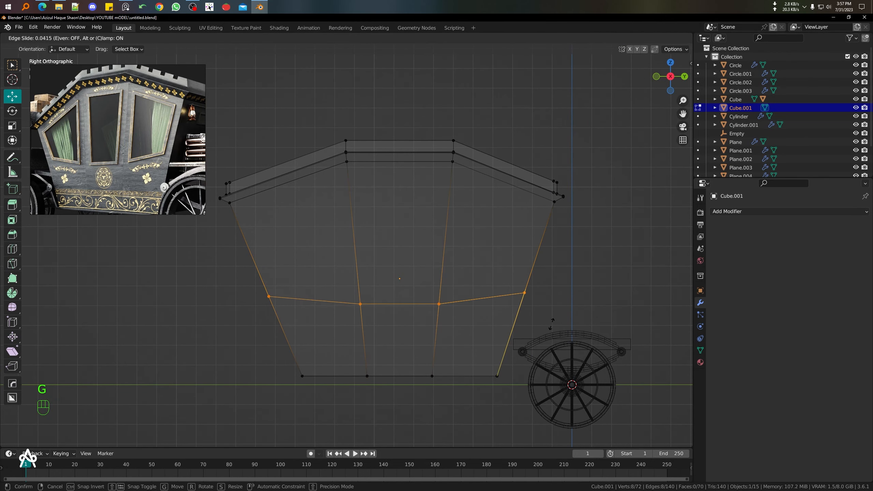
pyautogui.click(565, 280)
pyautogui.click(590, 286)
pyautogui.scroll(4, 557, 305)
pyautogui.hotkey('shift', 'z')
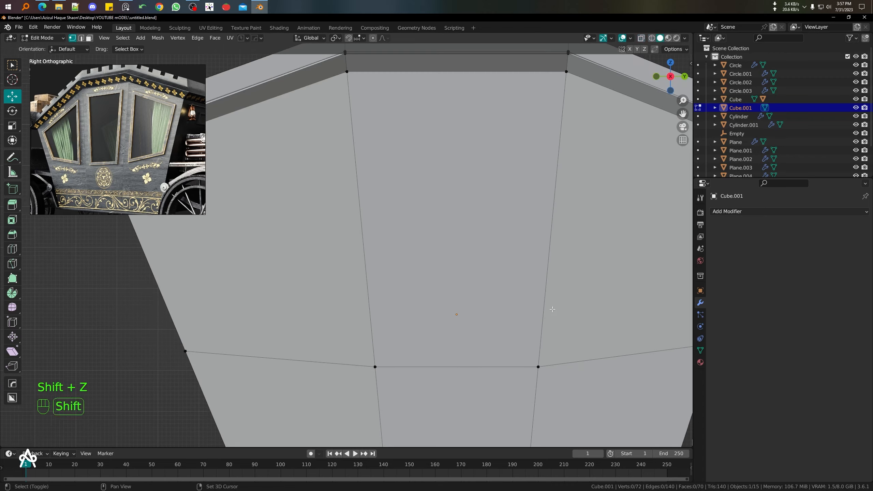
pyautogui.scroll(-5, 549, 306)
pyautogui.hotkey('shift', 'z')
pyautogui.hotkey('shift', 'z')
pyautogui.press('Tab')
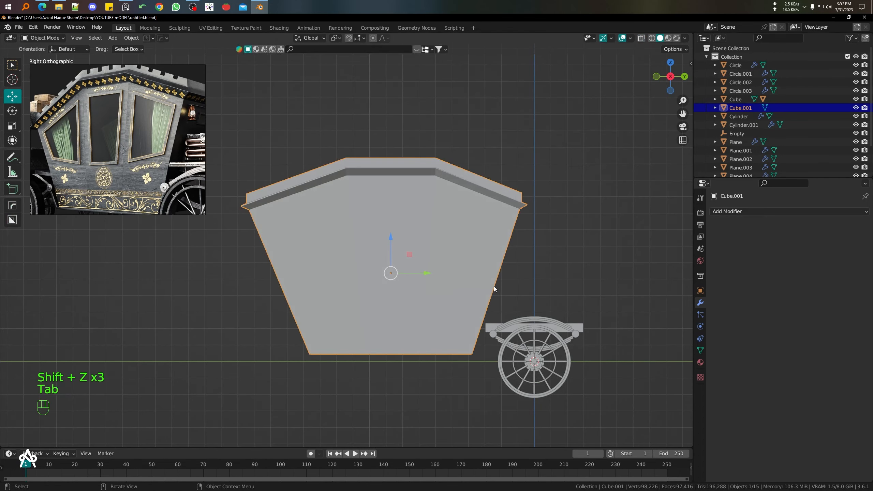
# Step: Select the three upper side panels of the cabin and inset their faces by 0.4963 m
pyautogui.moveTo(494, 287); pyautogui.dragTo(503, 288, button='middle')
pyautogui.moveTo(376, 255)
pyautogui.mouseDown(button='middle')
pyautogui.moveTo(434, 227)
pyautogui.moveTo(382, 244)
pyautogui.mouseUp(button='middle')
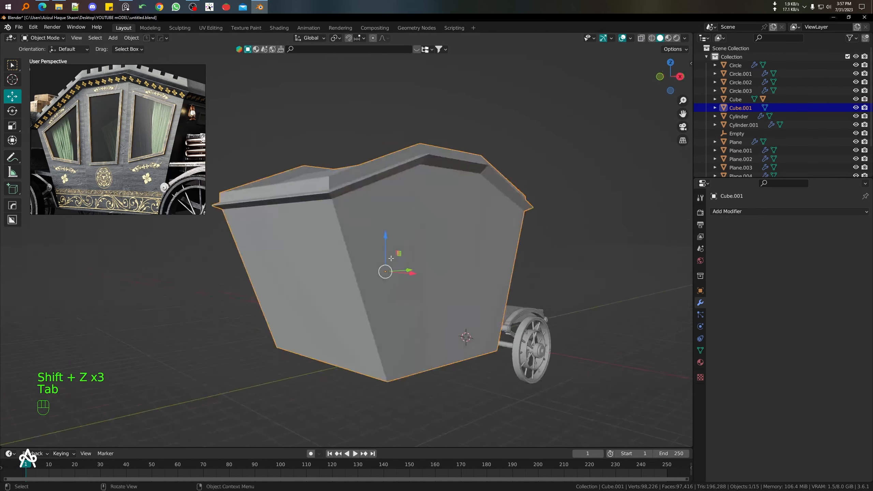
pyautogui.press('Tab')
pyautogui.press('3')
pyautogui.keyDown('shift'); pyautogui.click(412, 262); pyautogui.keyUp('shift')
pyautogui.keyDown('shift'); pyautogui.moveTo(442, 268); pyautogui.dragTo(405, 277, button='middle'); pyautogui.keyUp('shift')
pyautogui.keyDown('shift'); pyautogui.click(404, 263); pyautogui.keyUp('shift')
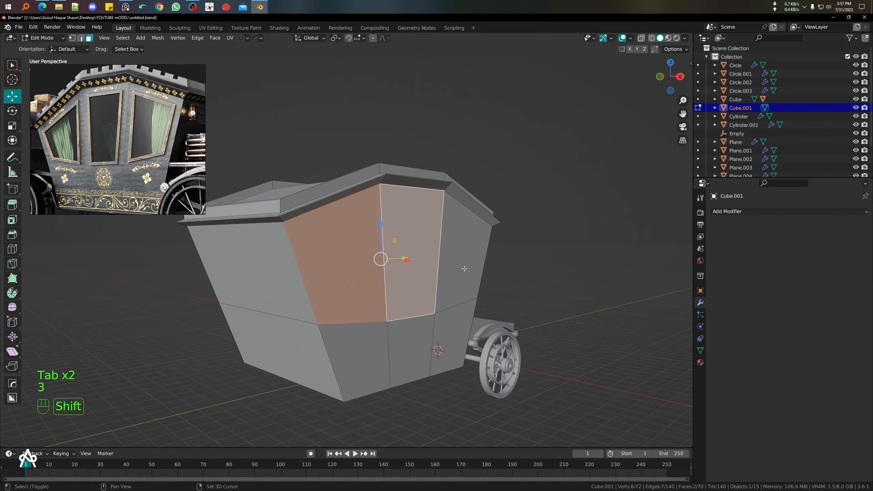
pyautogui.keyDown('shift'); pyautogui.click(463, 268); pyautogui.keyUp('shift')
pyautogui.moveTo(495, 274); pyautogui.dragTo(434, 267, button='middle')
pyautogui.scroll(1, 428, 277)
pyautogui.press('i')
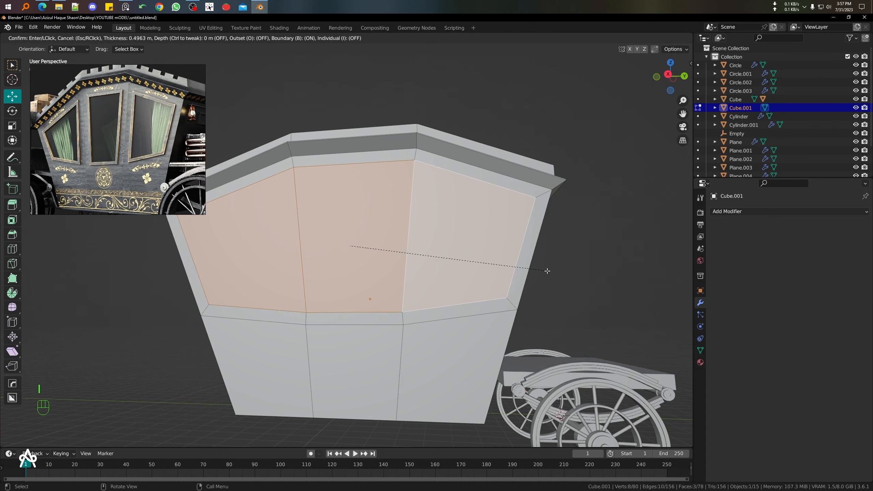
pyautogui.click(548, 271)
# Step: Make the inset Individual so each of the three window panels gets its own border
pyautogui.moveTo(286, 327); pyautogui.dragTo(278, 333, button='middle')
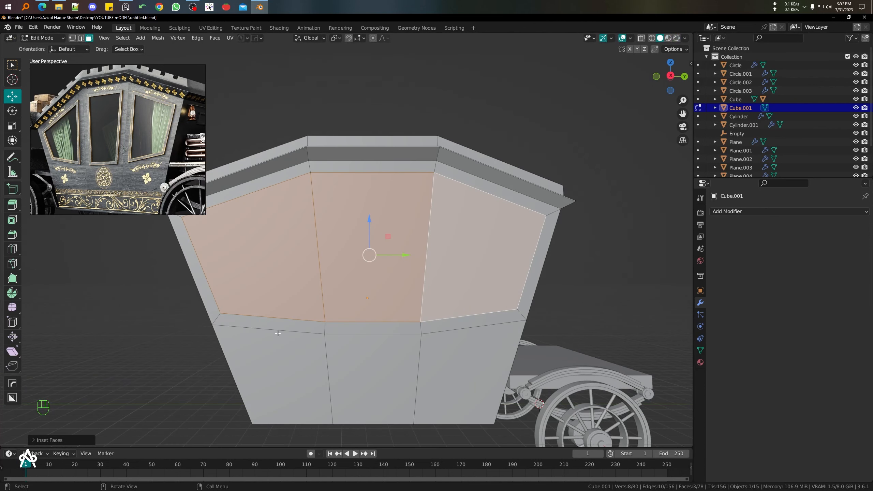
pyautogui.click(78, 437)
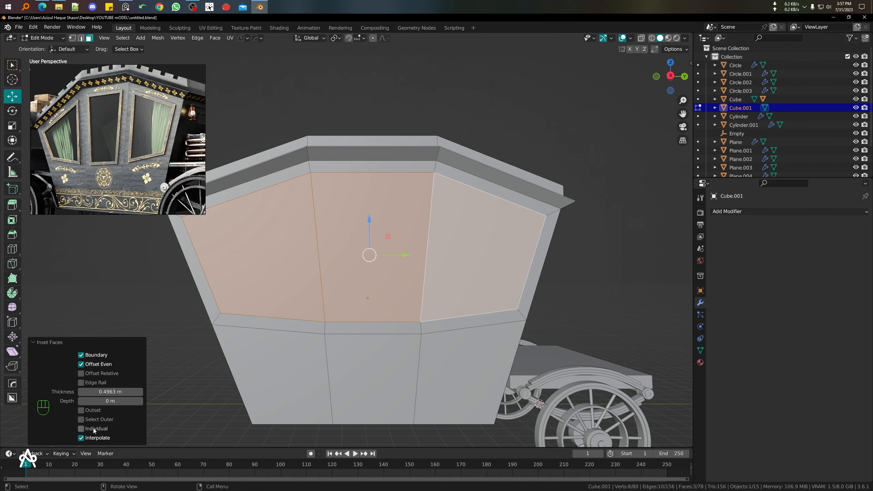
pyautogui.click(81, 429)
# Step: Inset the three window panels individually again by 0.1769 m to form thin frame borders
pyautogui.moveTo(343, 339); pyautogui.dragTo(440, 280, button='middle')
pyautogui.scroll(1, 430, 258)
pyautogui.moveTo(529, 284); pyautogui.dragTo(518, 286, button='middle')
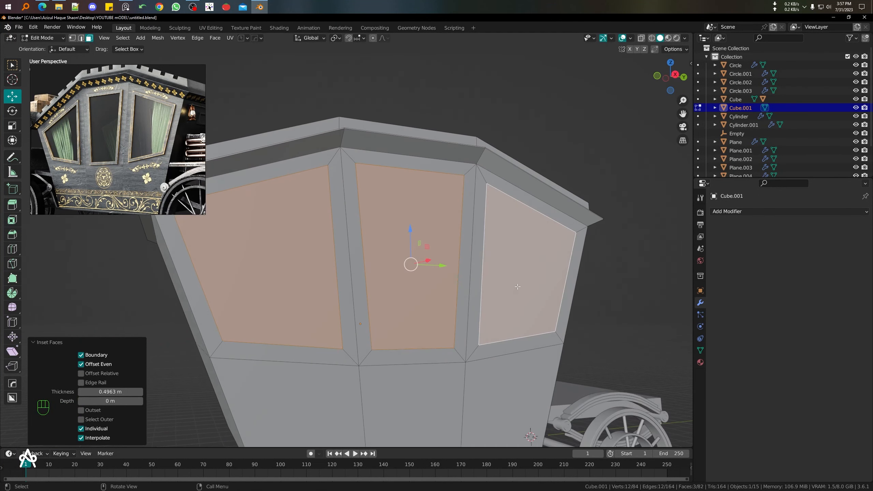
pyautogui.press('i')
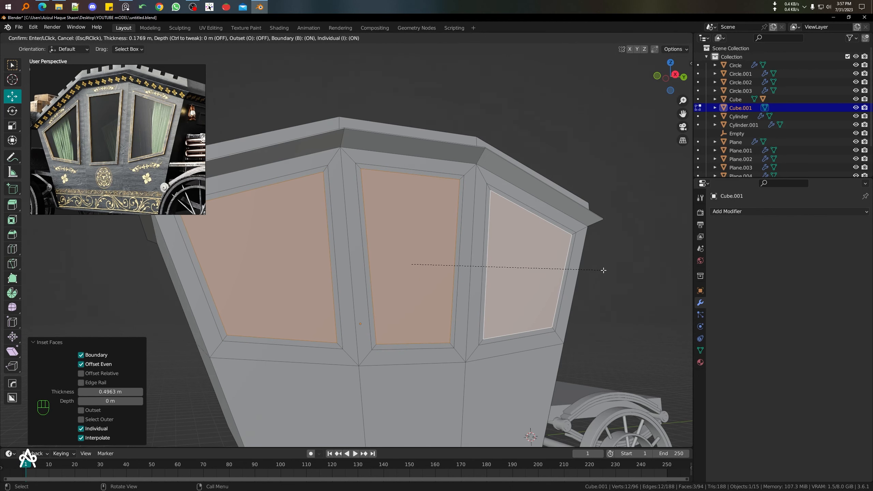
pyautogui.click(604, 270)
# Step: Select the thin border faces around all three side windows, extrude them outward 0.10552 m, and leave mesh editing
pyautogui.scroll(4, 448, 237)
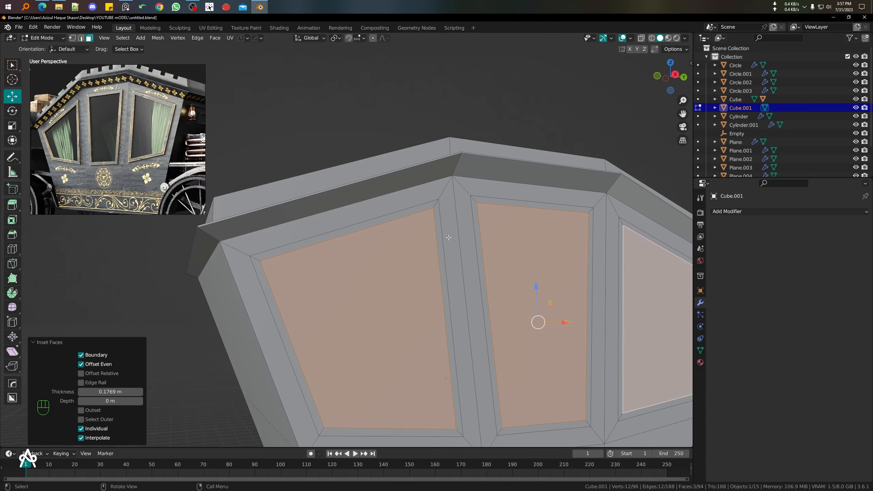
pyautogui.keyDown('alt'); pyautogui.click(435, 204); pyautogui.keyUp('alt')
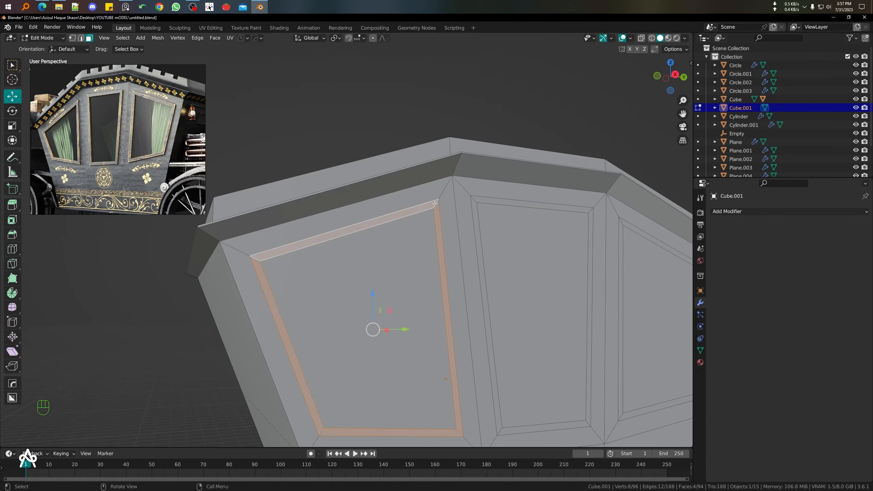
pyautogui.keyDown('alt'); pyautogui.keyDown('shift'); pyautogui.click(475, 199); pyautogui.keyUp('shift'); pyautogui.keyUp('alt')
pyautogui.keyDown('shift'); pyautogui.moveTo(618, 221); pyautogui.dragTo(531, 207, button='middle'); pyautogui.keyUp('shift')
pyautogui.keyDown('alt'); pyautogui.keyDown('shift'); pyautogui.click(538, 209); pyautogui.keyUp('shift'); pyautogui.keyUp('alt')
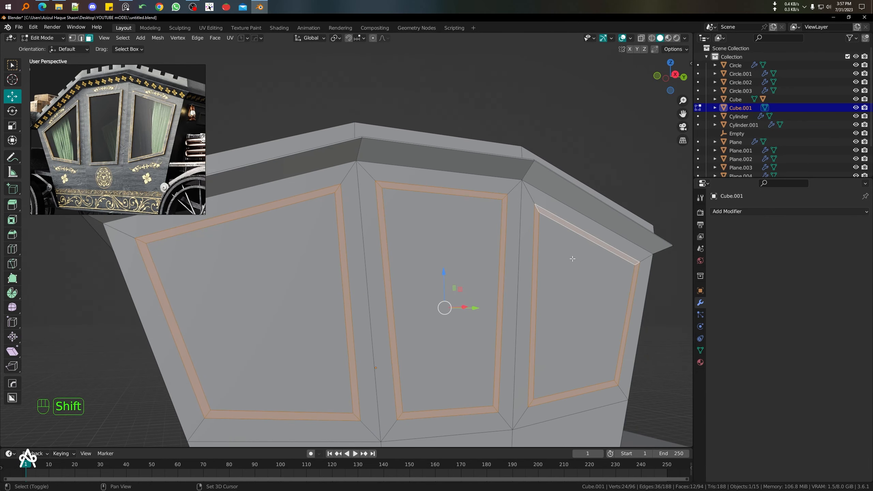
pyautogui.keyDown('shift'); pyautogui.moveTo(571, 255); pyautogui.dragTo(298, 362, button='middle'); pyautogui.keyUp('shift')
pyautogui.moveTo(450, 292); pyautogui.dragTo(491, 318, button='middle')
pyautogui.scroll(3, 491, 318)
pyautogui.moveTo(563, 213); pyautogui.dragTo(591, 194, button='middle')
pyautogui.press('e')
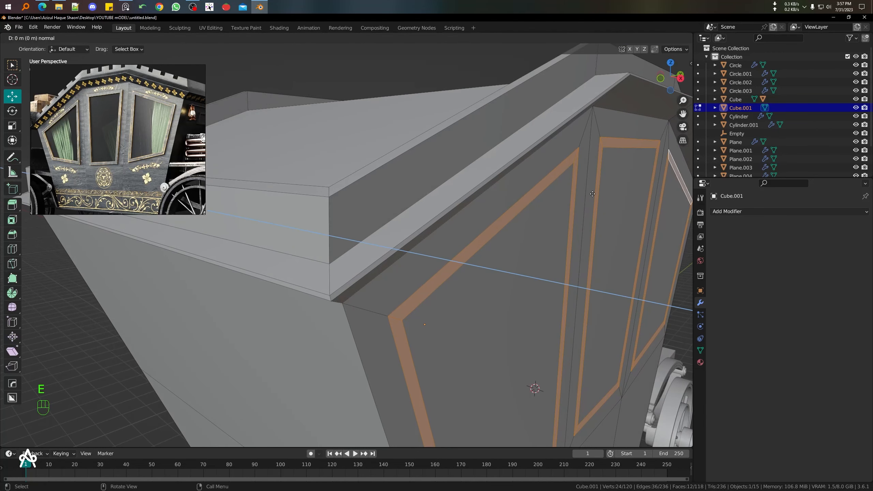
pyautogui.click(597, 198)
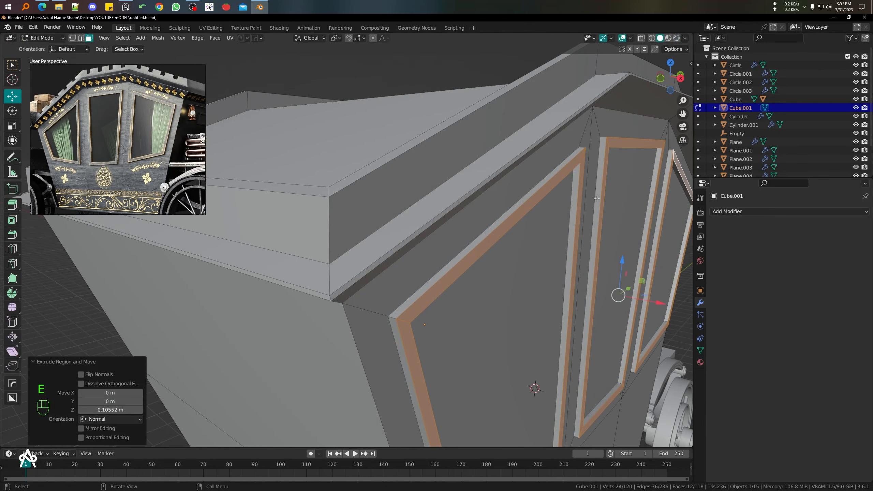
pyautogui.scroll(-7, 550, 234)
pyautogui.moveTo(550, 234); pyautogui.dragTo(520, 287, button='middle')
pyautogui.press('Tab')
# Step: Turn on Cavity in the viewport shading so the model's edges stand out
pyautogui.scroll(6, 521, 309)
pyautogui.scroll(-4, 520, 329)
pyautogui.moveTo(520, 329); pyautogui.dragTo(531, 191, button='middle')
pyautogui.scroll(-3, 497, 251)
pyautogui.click(684, 38)
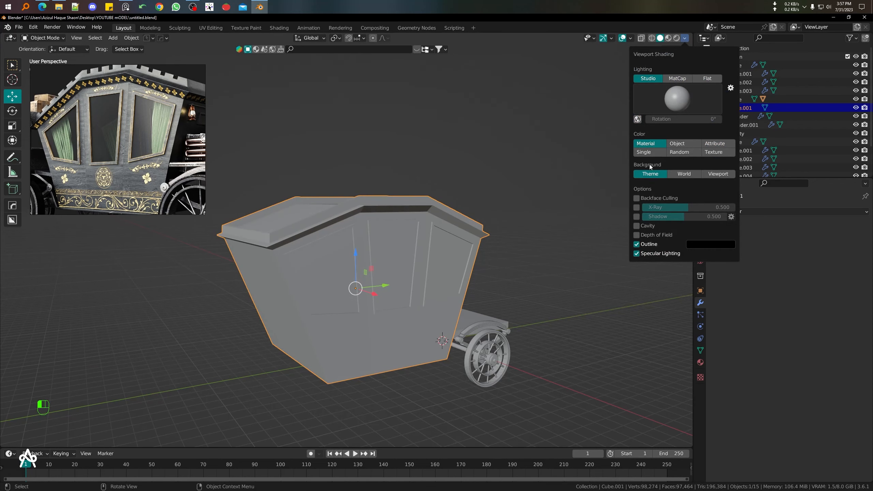
pyautogui.click(638, 226)
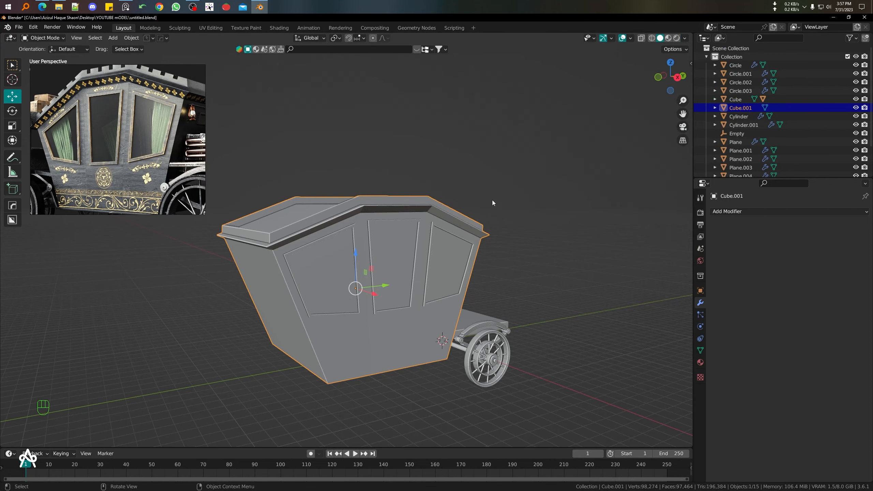
# Step: Save the Blender file
pyautogui.moveTo(493, 200)
pyautogui.mouseDown(button='middle')
pyautogui.moveTo(494, 172)
pyautogui.moveTo(453, 189)
pyautogui.mouseUp(button='middle')
pyautogui.scroll(4, 350, 238)
pyautogui.moveTo(350, 238)
pyautogui.mouseDown(button='middle')
pyautogui.moveTo(434, 283)
pyautogui.moveTo(423, 365)
pyautogui.moveTo(548, 285)
pyautogui.moveTo(397, 296)
pyautogui.moveTo(283, 284)
pyautogui.moveTo(358, 281)
pyautogui.moveTo(316, 340)
pyautogui.moveTo(382, 316)
pyautogui.moveTo(345, 338)
pyautogui.mouseUp(button='middle')
pyautogui.hotkey('ctrl', 's')
pyautogui.hotkey('ctrl', 's')
pyautogui.scroll(-5, 434, 282)
pyautogui.scroll(3, 345, 339)
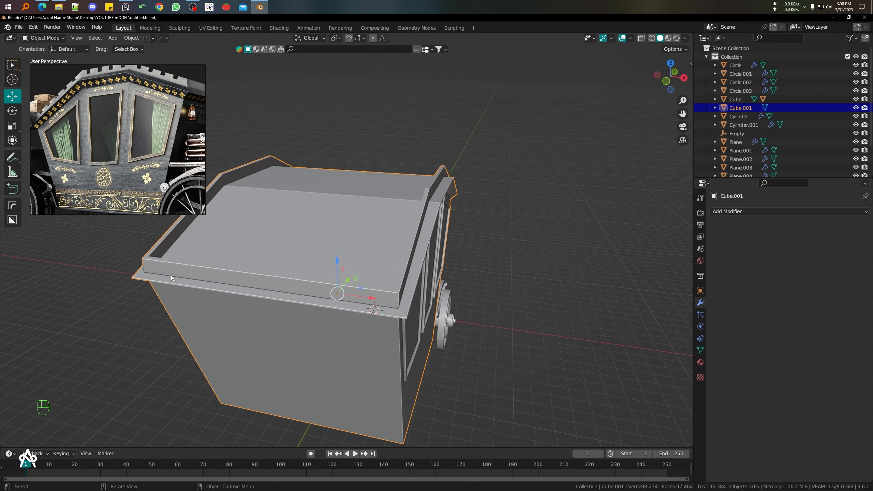
# Step: Apply the cabin body's rotation and mirror it across X with a bisecting Mirror modifier
pyautogui.moveTo(121, 267); pyautogui.dragTo(517, 280, button='middle')
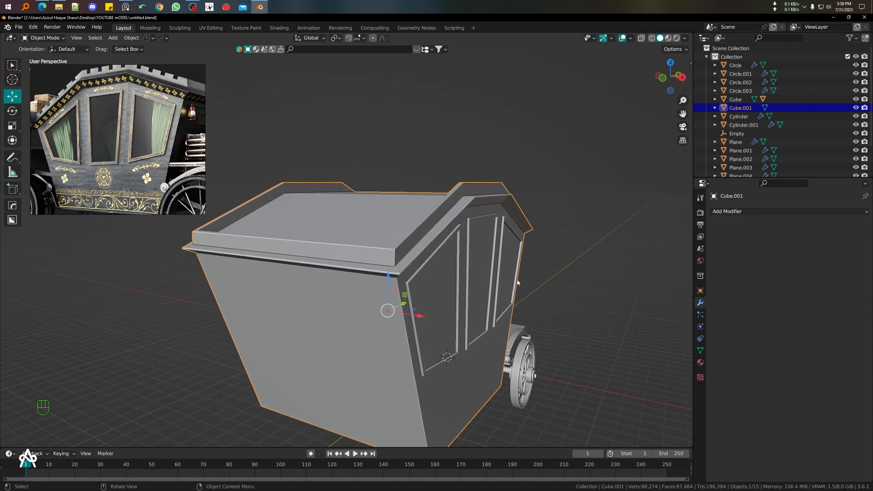
pyautogui.hotkey('ctrl', 'a')
pyautogui.click(516, 282)
pyautogui.hotkey('ctrl', 'a')
pyautogui.click(510, 272)
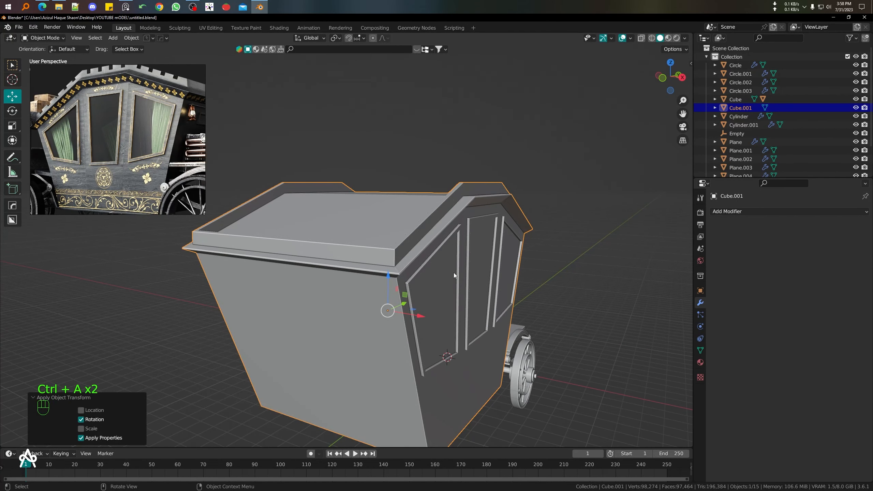
pyautogui.hotkey('alt', 'x')
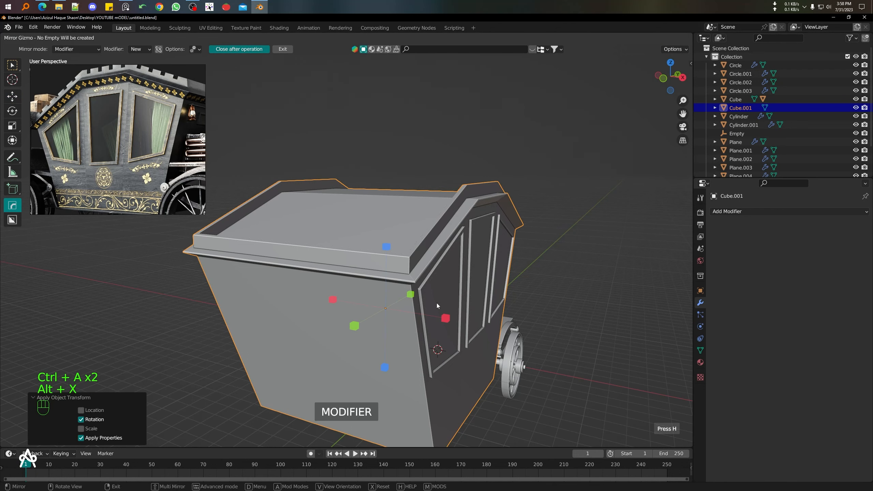
pyautogui.click(449, 319)
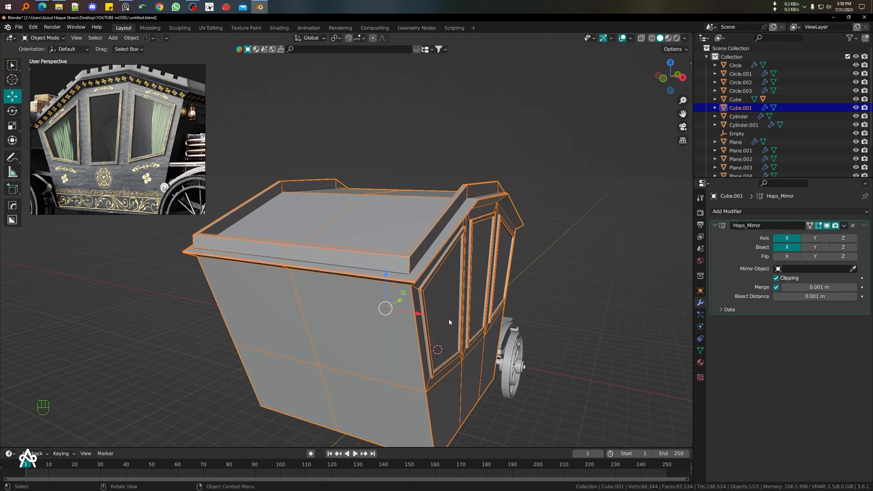
# Step: Inset the upper face of the end wall away from the wheels by 1.902 m
pyautogui.moveTo(449, 319)
pyautogui.mouseDown(button='middle')
pyautogui.moveTo(459, 296)
pyautogui.moveTo(572, 281)
pyautogui.moveTo(569, 333)
pyautogui.moveTo(425, 318)
pyautogui.moveTo(394, 303)
pyautogui.moveTo(465, 305)
pyautogui.moveTo(323, 325)
pyautogui.moveTo(420, 300)
pyautogui.moveTo(375, 283)
pyautogui.moveTo(367, 299)
pyautogui.moveTo(462, 309)
pyautogui.mouseUp(button='middle')
pyautogui.press('Tab')
pyautogui.click(316, 279)
pyautogui.press('i')
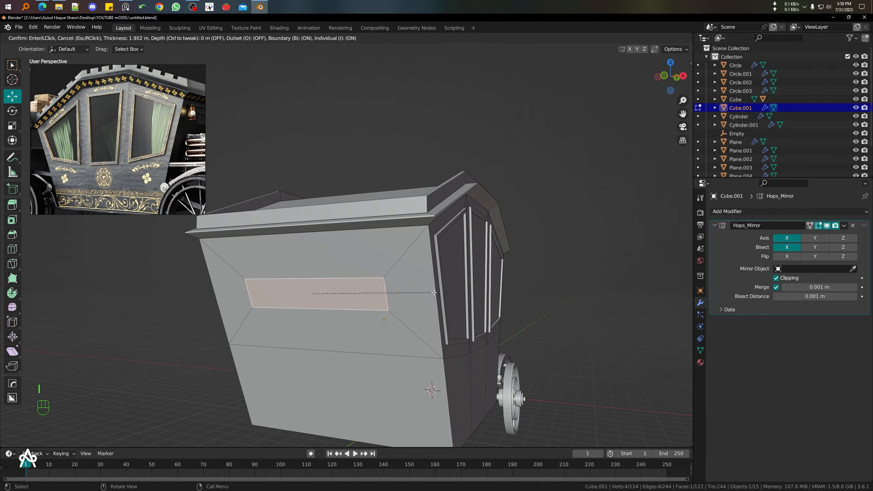
pyautogui.click(434, 292)
pyautogui.press('g')
pyautogui.press('g')
pyautogui.rightClick(343, 269)
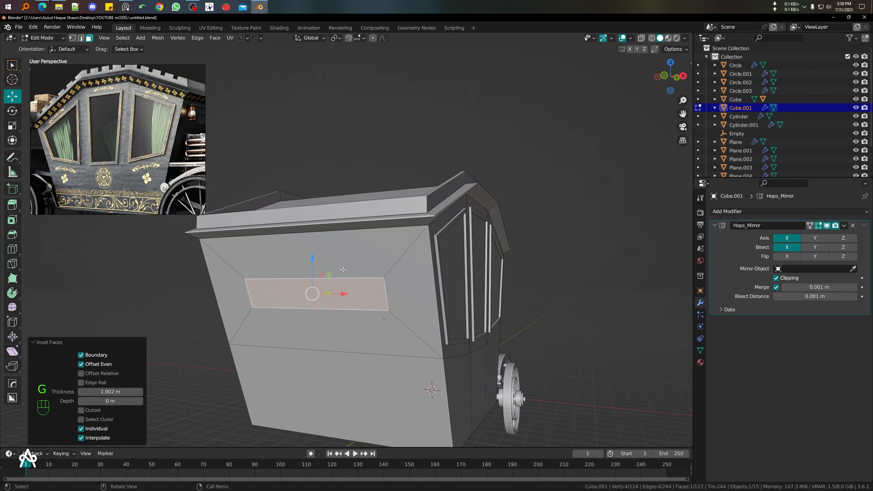
# Step: In the right wireframe view, move the inset face -0.36094 m along Y and 0.88631 m along Z, following the sloped wall
pyautogui.press('KP_3')
pyautogui.hotkey('shift', 'z')
pyautogui.scroll(4, 428, 282)
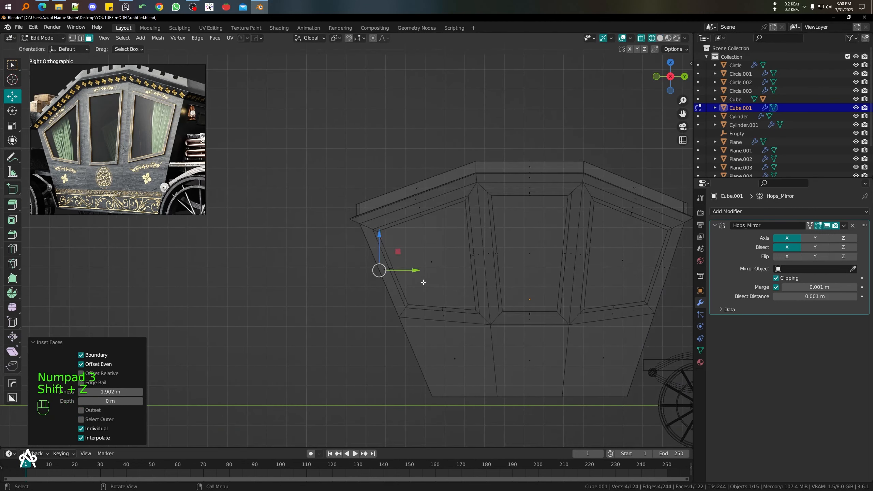
pyautogui.scroll(3, 423, 292)
pyautogui.press('g')
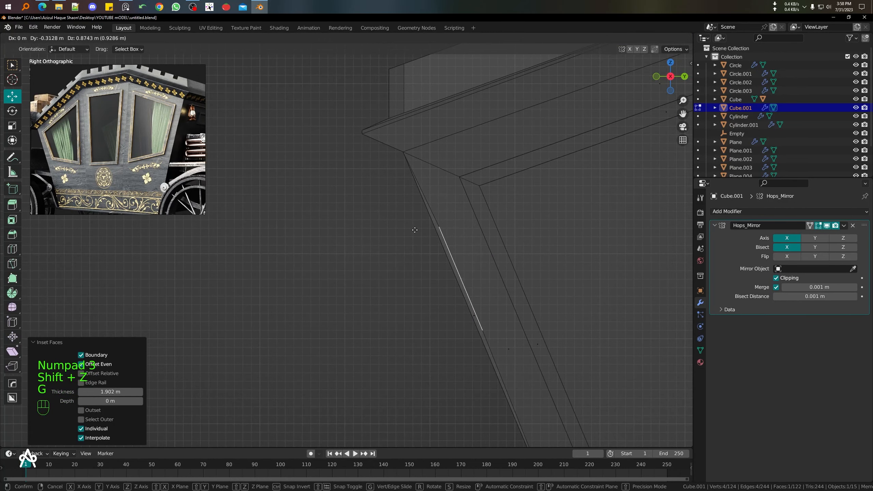
pyautogui.click(411, 230)
# Step: Nudge the inset face -0.012894 m along Y to align it with the sloped wall, and restore solid shading
pyautogui.scroll(5, 426, 236)
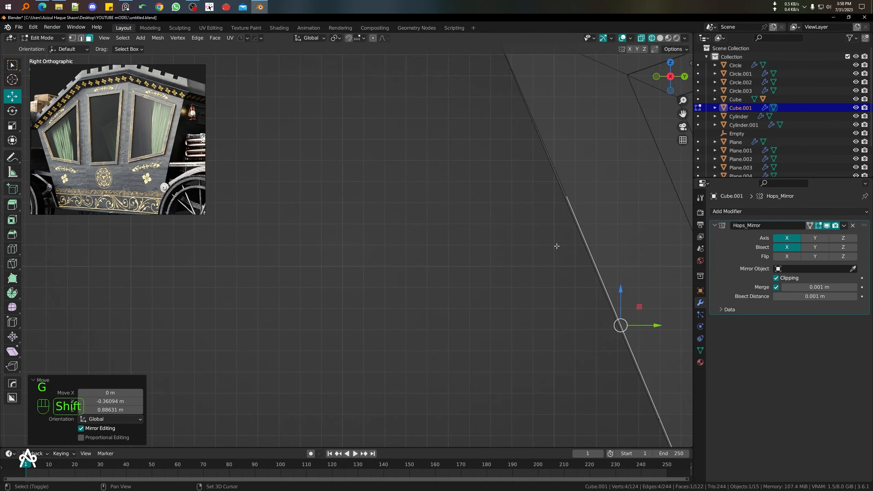
pyautogui.keyDown('shift'); pyautogui.moveTo(556, 245); pyautogui.dragTo(439, 252, button='middle'); pyautogui.keyUp('shift')
pyautogui.press('g')
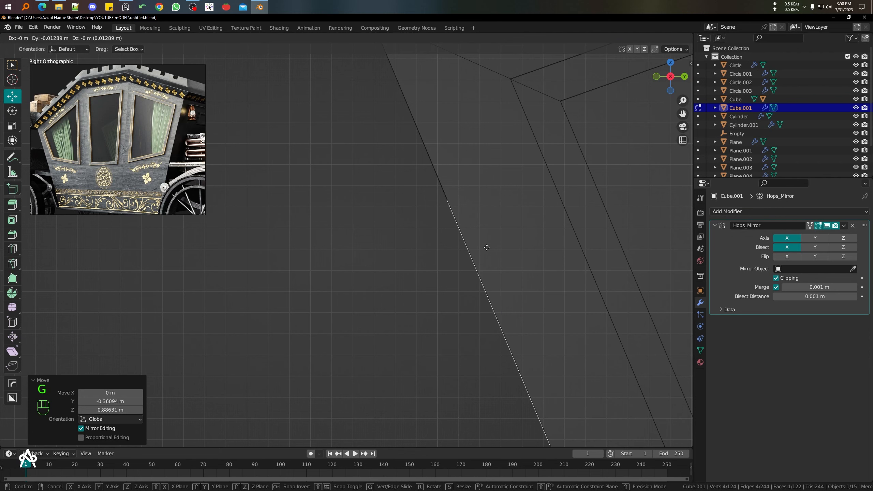
pyautogui.click(487, 247)
pyautogui.scroll(-11, 495, 269)
pyautogui.hotkey('shift', 'z')
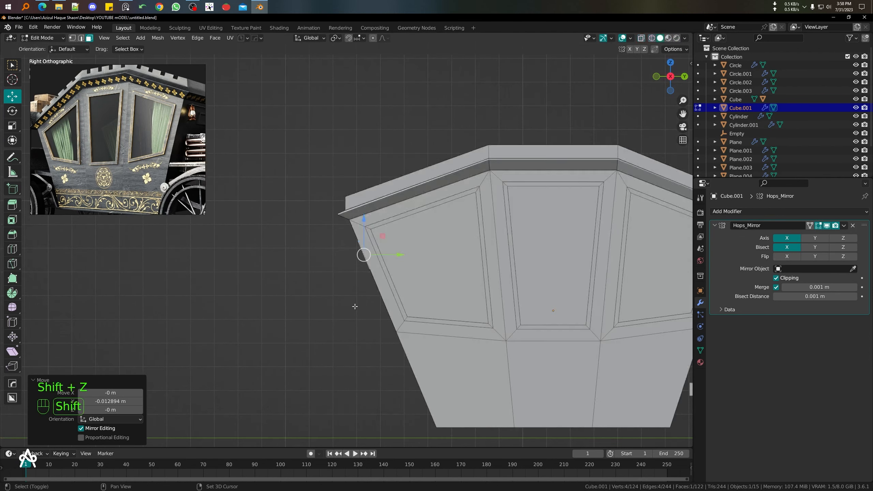
# Step: Narrow the inset face on the end wall by scaling it to 0.698 along X
pyautogui.moveTo(354, 305); pyautogui.dragTo(463, 312, button='middle')
pyautogui.press('s')
pyautogui.press('x')
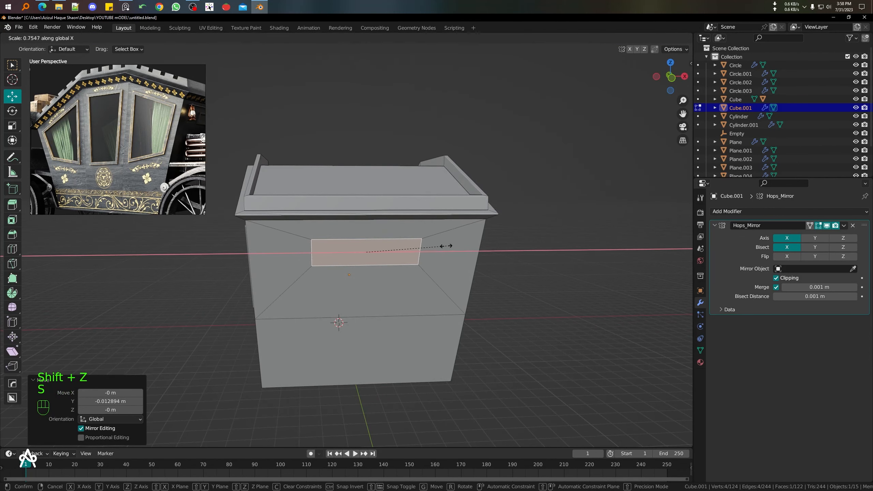
pyautogui.click(444, 247)
# Step: Inset the narrowed end-wall window face by 0.1069 m to form a thin border
pyautogui.moveTo(444, 246); pyautogui.dragTo(553, 357, button='middle')
pyautogui.scroll(5, 439, 295)
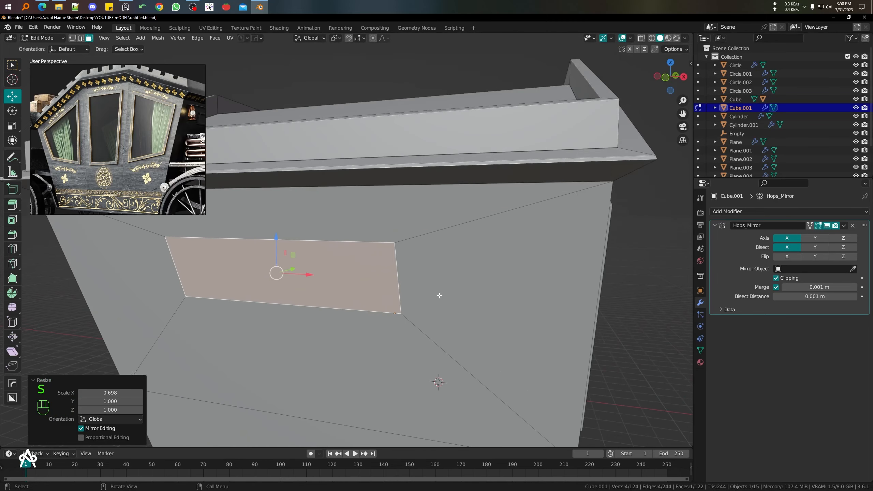
pyautogui.moveTo(439, 295); pyautogui.dragTo(451, 289, button='middle')
pyautogui.press('i')
pyautogui.click(443, 289)
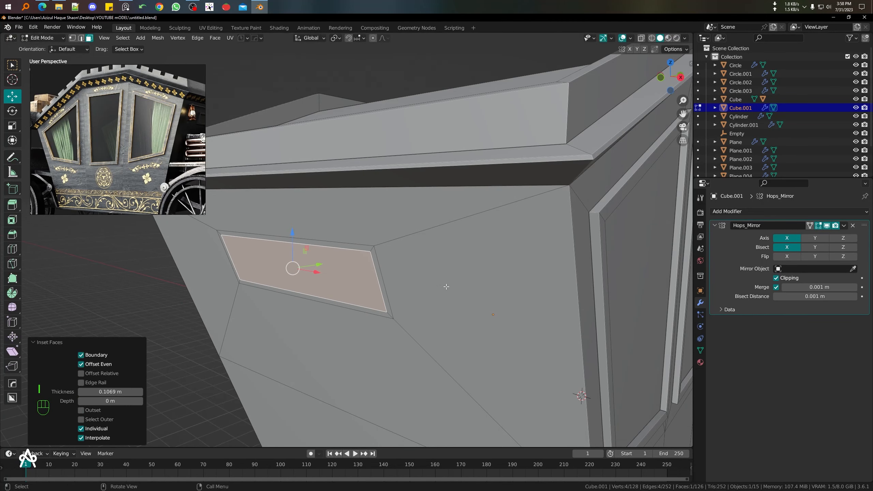
# Step: Extrude the inner end-wall window face inward by 0.083 m and leave mesh editing
pyautogui.moveTo(350, 275); pyautogui.dragTo(354, 264, button='middle')
pyautogui.press('e')
pyautogui.click(370, 235)
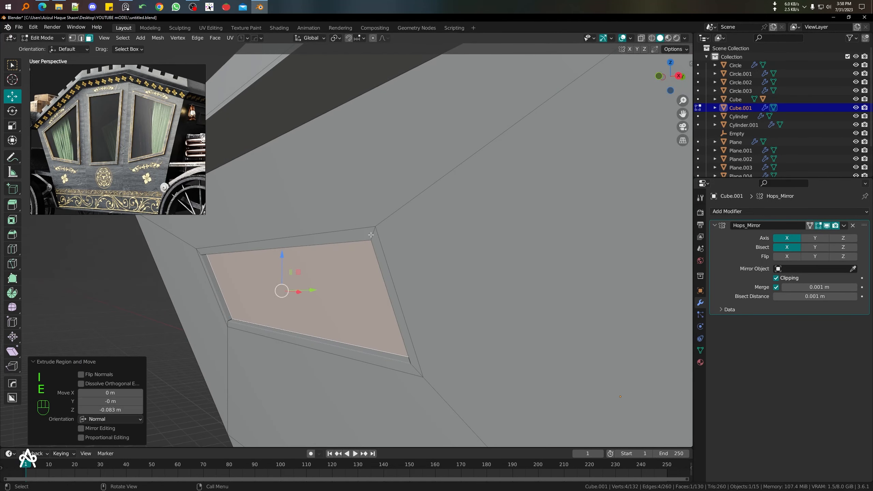
pyautogui.click(364, 248)
pyautogui.scroll(-5, 368, 246)
pyautogui.moveTo(430, 270); pyautogui.dragTo(356, 283, button='middle')
pyautogui.press('Tab')
pyautogui.scroll(-7, 352, 284)
pyautogui.hotkey('shift', 'z')
pyautogui.hotkey('shift', 'z')
pyautogui.moveTo(488, 295); pyautogui.dragTo(415, 282, button='middle')
# Step: Resume mesh editing and add one horizontal loop cut around the cabin's upper section, slid down with a factor of 0.470
pyautogui.press('Tab')
pyautogui.click(349, 290)
pyautogui.click(508, 270)
pyautogui.moveTo(509, 271); pyautogui.dragTo(433, 300, button='middle')
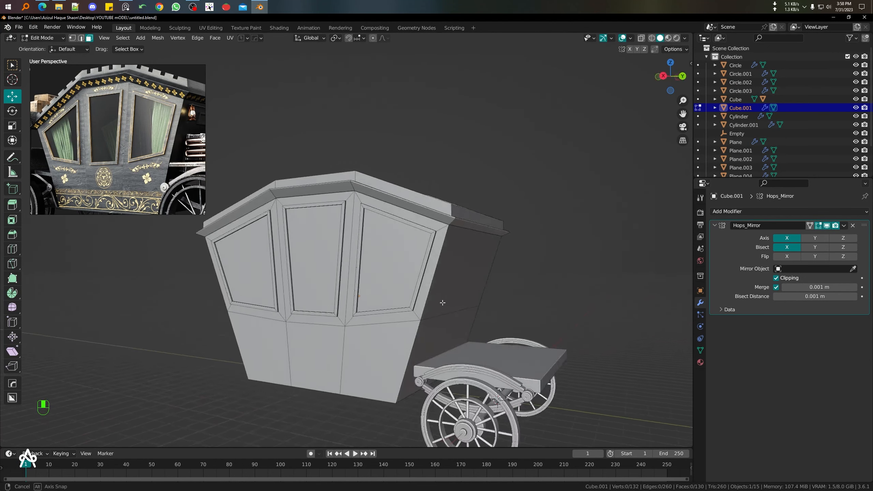
pyautogui.scroll(5, 405, 297)
pyautogui.click(341, 269)
pyautogui.moveTo(341, 269); pyautogui.dragTo(350, 295, button='middle')
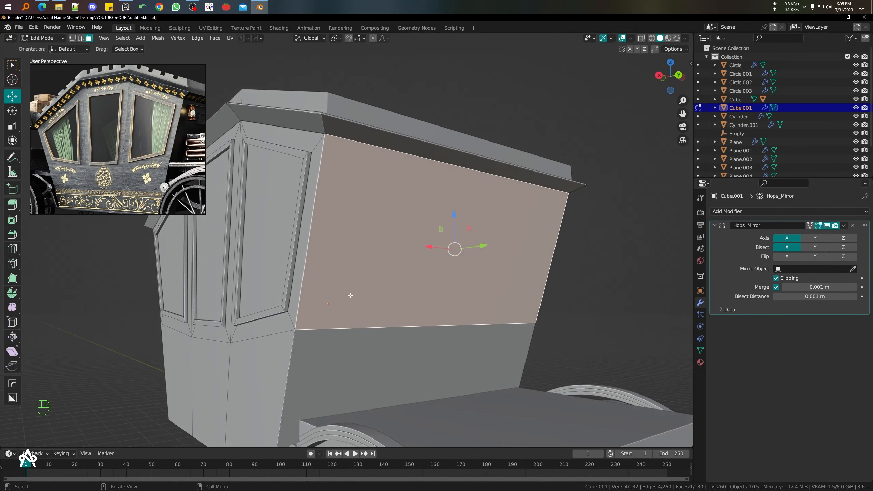
pyautogui.click(298, 292)
pyautogui.click(367, 298)
pyautogui.hotkey('ctrl', 'r')
pyautogui.click(310, 285)
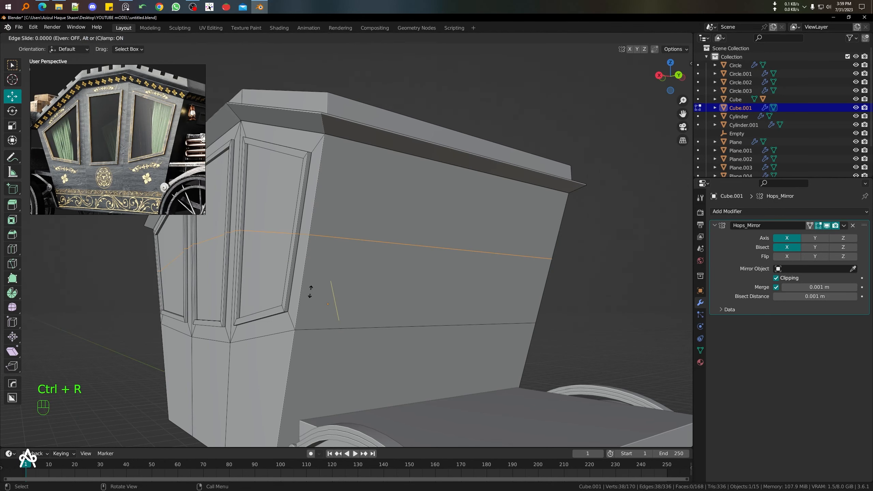
pyautogui.click(299, 338)
# Step: Edge-slide the new horizontal loop back up with a factor of 0.292
pyautogui.keyDown('shift'); pyautogui.moveTo(332, 314); pyautogui.dragTo(365, 292, button='middle'); pyautogui.keyUp('shift')
pyautogui.moveTo(364, 292)
pyautogui.mouseDown(button='middle')
pyautogui.moveTo(436, 291)
pyautogui.moveTo(400, 287)
pyautogui.moveTo(409, 277)
pyautogui.moveTo(358, 296)
pyautogui.mouseUp(button='middle')
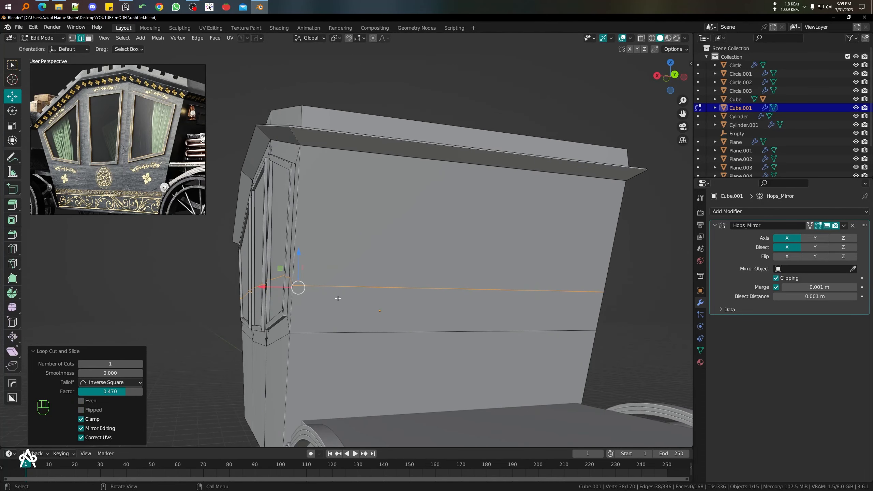
pyautogui.press('g')
pyautogui.press('g')
pyautogui.click(357, 266)
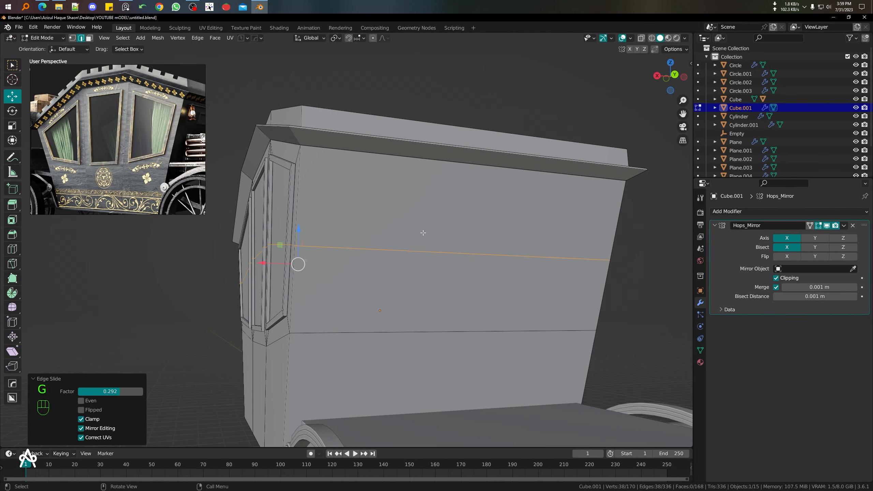
# Step: Inset the top face of the wall facing the wheeled platform by 0.8246 m and scale it to 0.330 along X
pyautogui.press('3')
pyautogui.click(536, 244)
pyautogui.press('i')
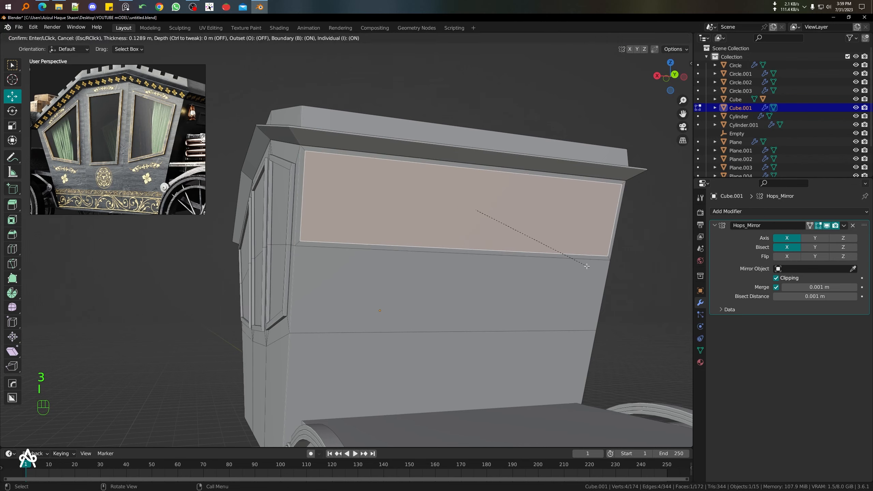
pyautogui.click(570, 259)
pyautogui.press('s')
pyautogui.press('x')
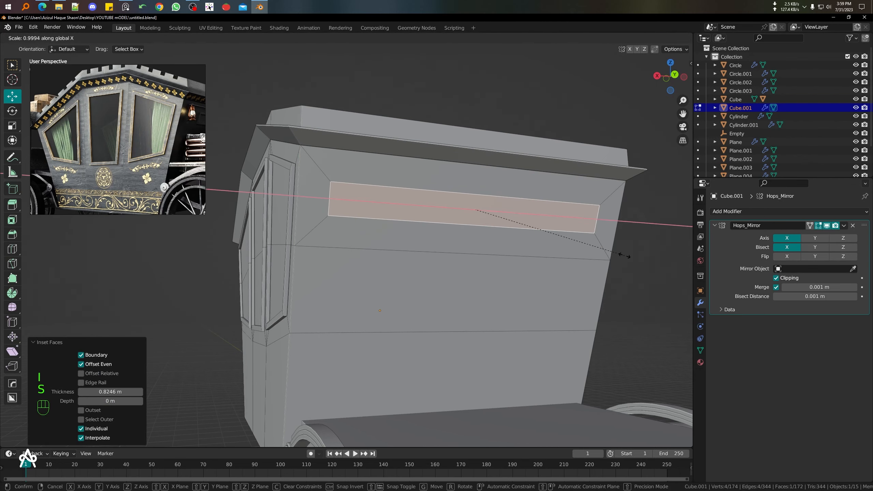
pyautogui.click(519, 237)
# Step: Inset the small window face above the wheeled platform by 0.1328 m to form its border
pyautogui.moveTo(519, 237); pyautogui.dragTo(592, 268, button='middle')
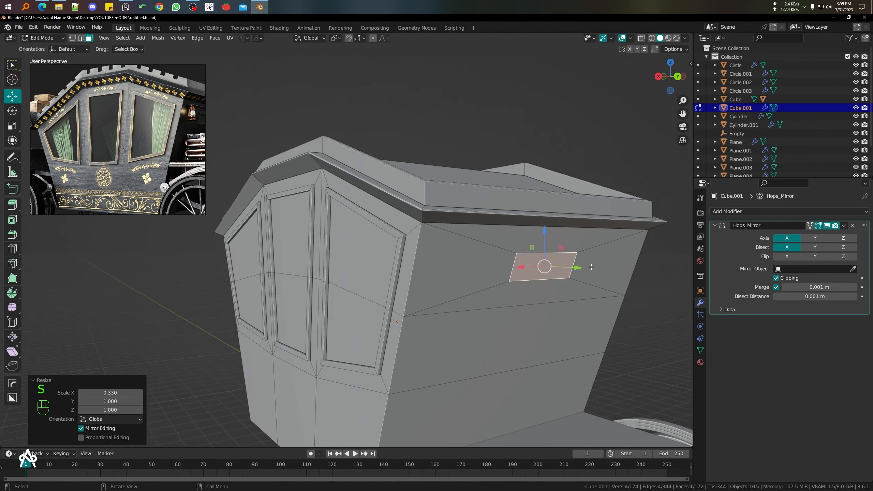
pyautogui.press('i')
pyautogui.click(618, 277)
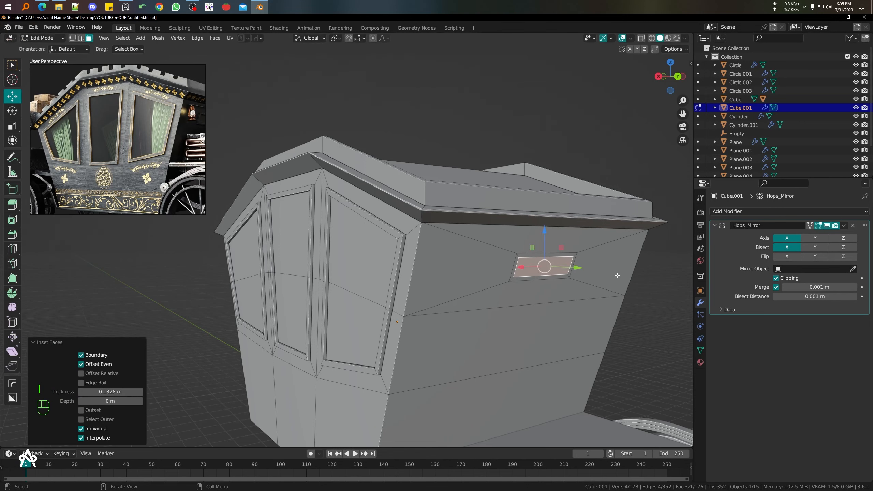
# Step: Extrude the inner face of the window above the wheeled platform inward by 0.085333 m
pyautogui.scroll(3, 627, 294)
pyautogui.scroll(-2, 633, 300)
pyautogui.keyDown('shift'); pyautogui.moveTo(633, 301); pyautogui.dragTo(582, 311, button='middle'); pyautogui.keyUp('shift')
pyautogui.press('e')
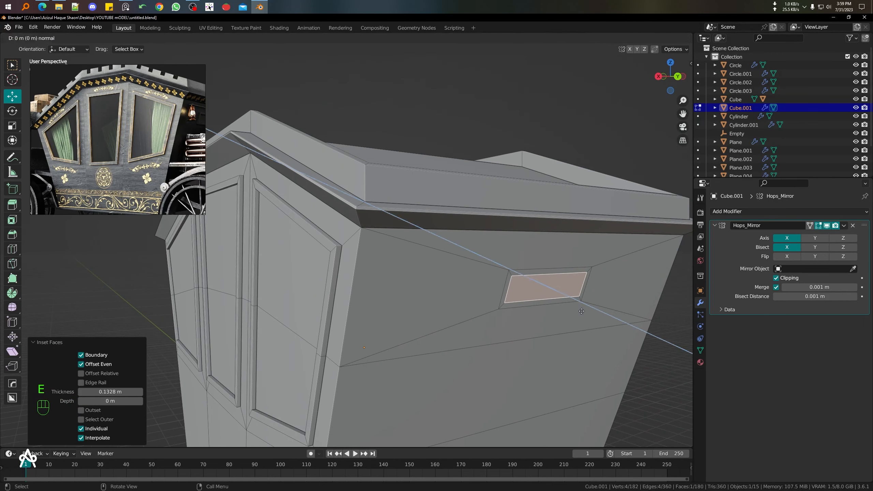
pyautogui.click(578, 310)
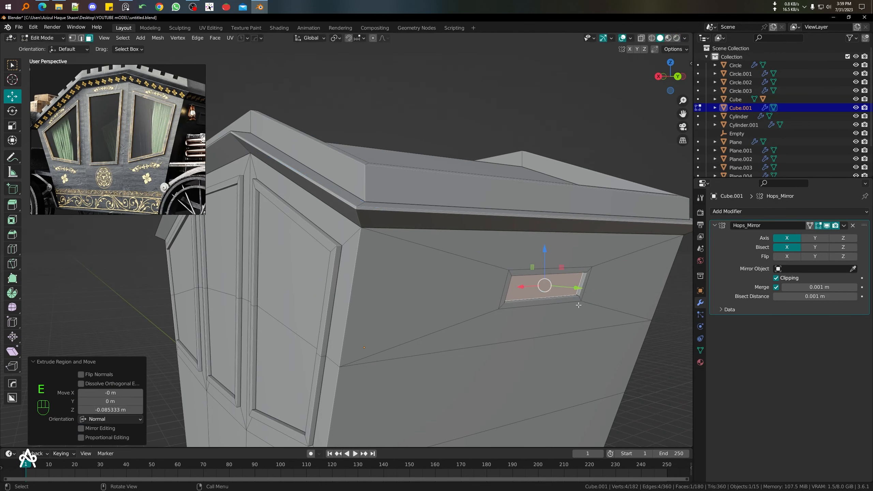
# Step: Extrude the border faces of the small window above the wheeled platform outward by 0.055752 m
pyautogui.press('e')
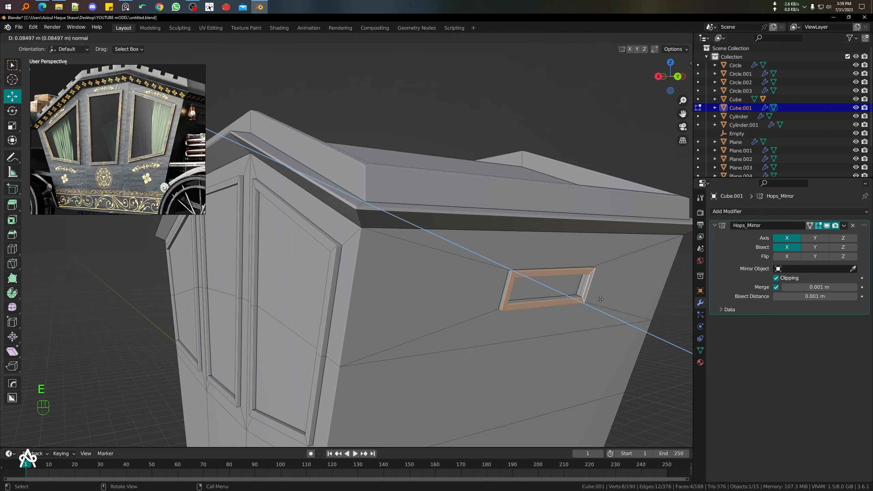
pyautogui.click(596, 296)
# Step: Dissolve the horizontal edge loop that crosses the side window panes of the cabin
pyautogui.scroll(-4, 408, 310)
pyautogui.moveTo(421, 277); pyautogui.dragTo(447, 266, button='middle')
pyautogui.scroll(2, 449, 265)
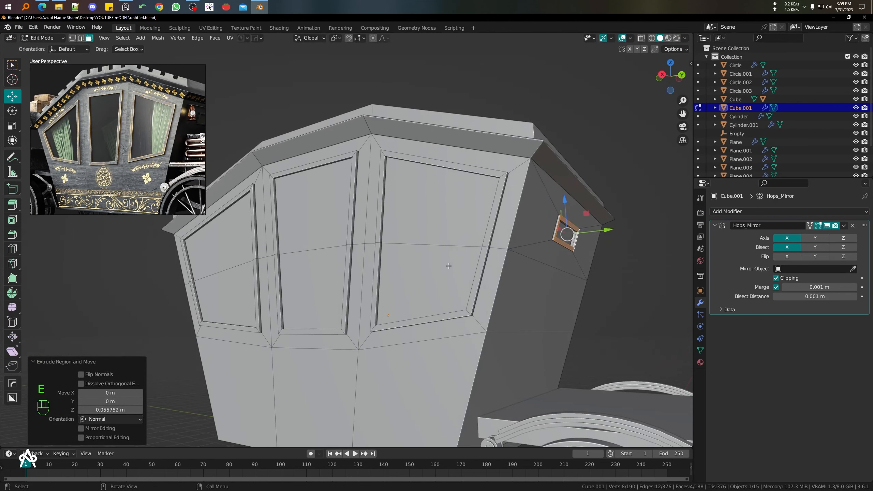
pyautogui.keyDown('alt'); pyautogui.click(453, 245); pyautogui.keyUp('alt')
pyautogui.keyDown('alt'); pyautogui.click(455, 249); pyautogui.keyUp('alt')
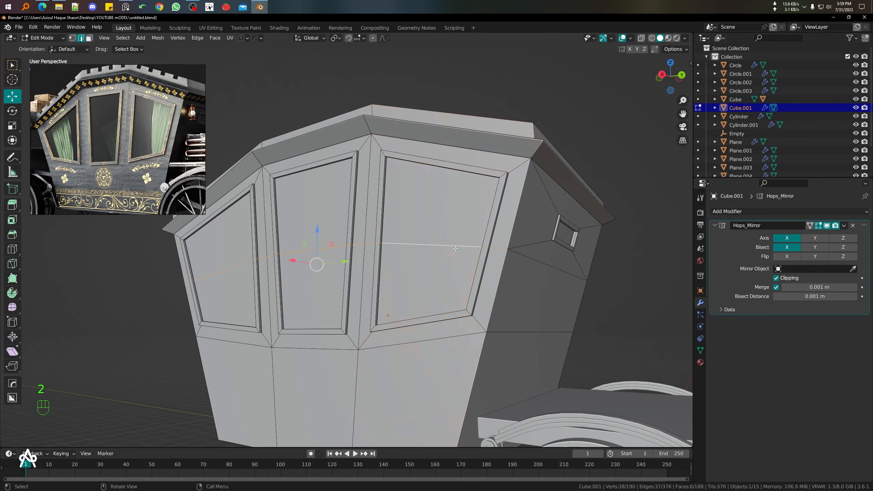
pyautogui.moveTo(495, 256); pyautogui.dragTo(395, 263, button='middle')
pyautogui.keyDown('shift'); pyautogui.moveTo(284, 305); pyautogui.dragTo(385, 322, button='middle'); pyautogui.keyUp('shift')
pyautogui.moveTo(427, 291)
pyautogui.mouseDown(button='middle')
pyautogui.moveTo(455, 297)
pyautogui.moveTo(442, 295)
pyautogui.mouseUp(button='middle')
pyautogui.hotkey('ctrl', 'x')
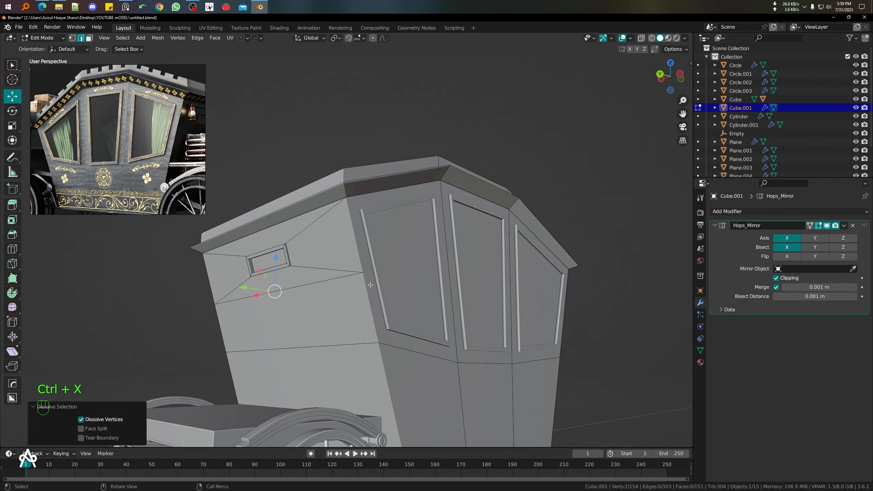
# Step: Examine the cleaned-up side windows in Object Mode and in the right orthographic view
pyautogui.moveTo(292, 292); pyautogui.dragTo(450, 302, button='middle')
pyautogui.keyDown('shift'); pyautogui.moveTo(310, 344); pyautogui.dragTo(395, 339, button='middle'); pyautogui.keyUp('shift')
pyautogui.press('Tab')
pyautogui.press('Tab')
pyautogui.scroll(3, 386, 297)
pyautogui.keyDown('shift'); pyautogui.moveTo(395, 338); pyautogui.dragTo(359, 294, button='middle'); pyautogui.keyUp('shift')
pyautogui.press('Tab')
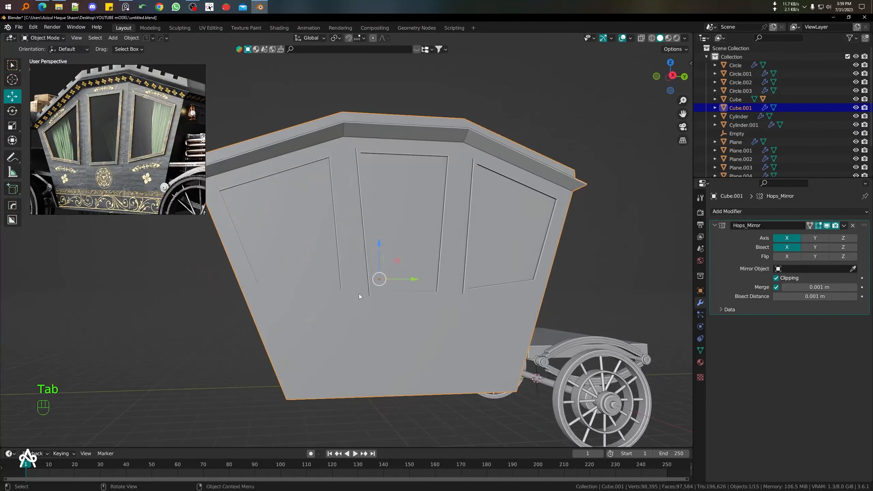
pyautogui.scroll(3, 359, 293)
pyautogui.scroll(-3, 392, 338)
pyautogui.press('Tab')
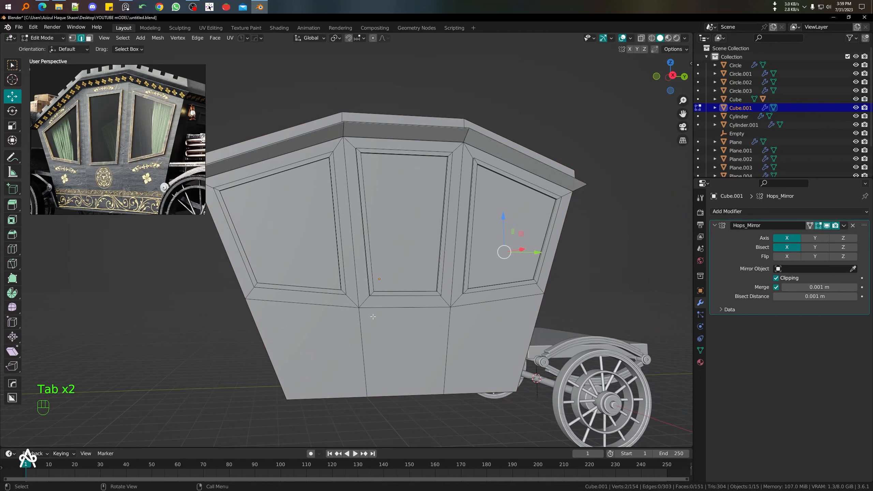
pyautogui.press('KP_3')
pyautogui.scroll(4, 397, 311)
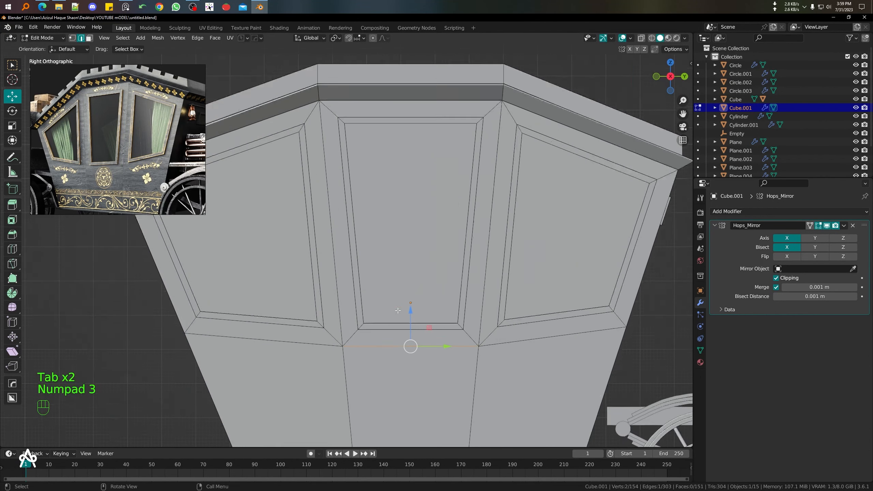
pyautogui.scroll(-3, 402, 253)
# Step: Separate the middle side window, its surrounding frame and the wall face below it into a new object
pyautogui.press('3')
pyautogui.click(399, 244)
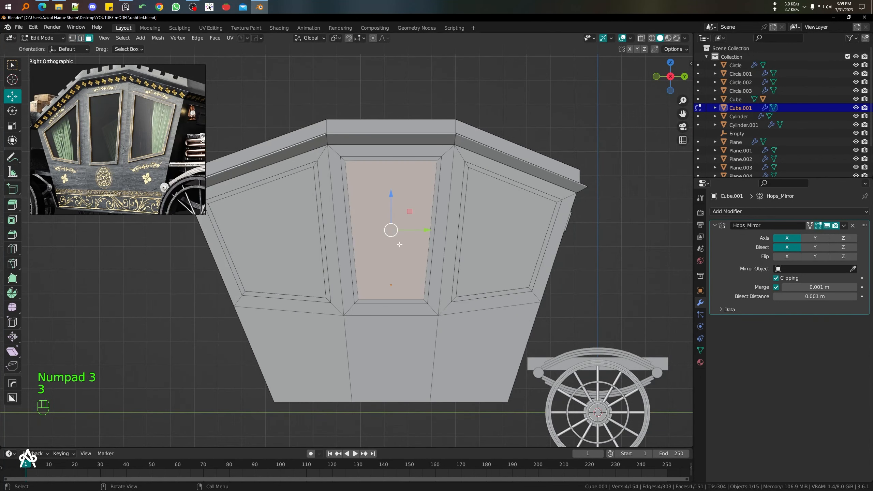
pyautogui.moveTo(457, 270); pyautogui.dragTo(435, 301, button='middle')
pyautogui.scroll(1, 475, 280)
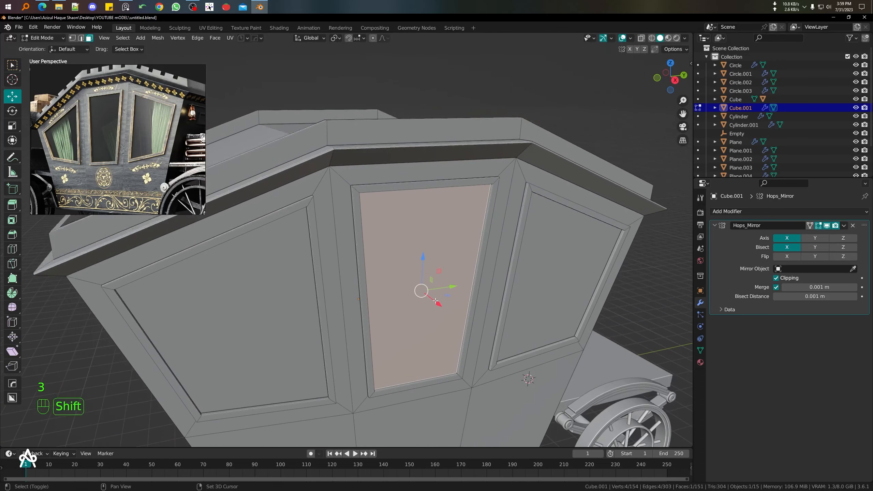
pyautogui.press('ctrl+KP_Add')
pyautogui.press('ctrl+KP_Add')
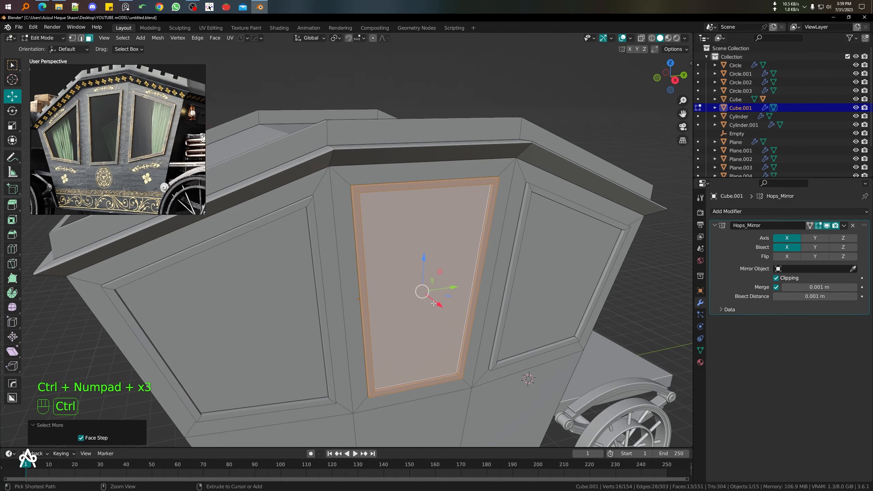
pyautogui.press('ctrl+KP_Add')
pyautogui.scroll(-4, 429, 303)
pyautogui.moveTo(430, 303); pyautogui.dragTo(410, 288, button='middle')
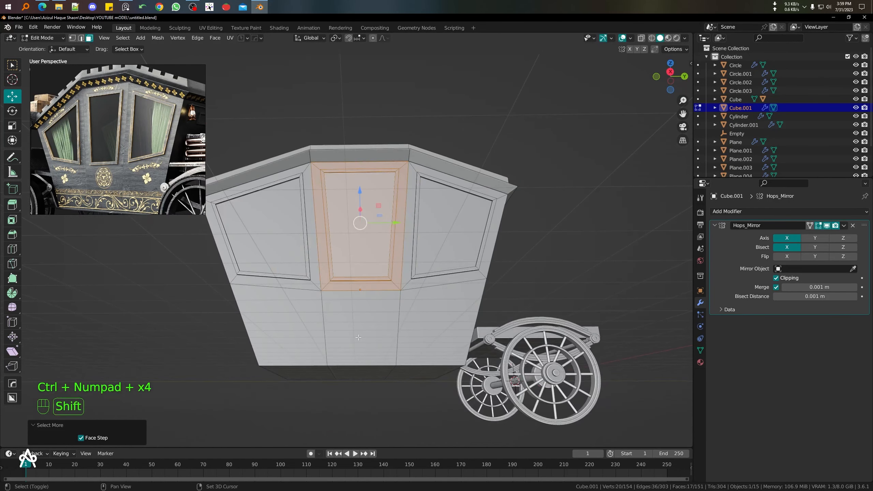
pyautogui.keyDown('shift'); pyautogui.click(387, 330); pyautogui.keyUp('shift')
pyautogui.moveTo(388, 331); pyautogui.dragTo(440, 345, button='middle')
pyautogui.scroll(3, 444, 310)
pyautogui.keyDown('shift'); pyautogui.moveTo(450, 308); pyautogui.dragTo(391, 313, button='middle'); pyautogui.keyUp('shift')
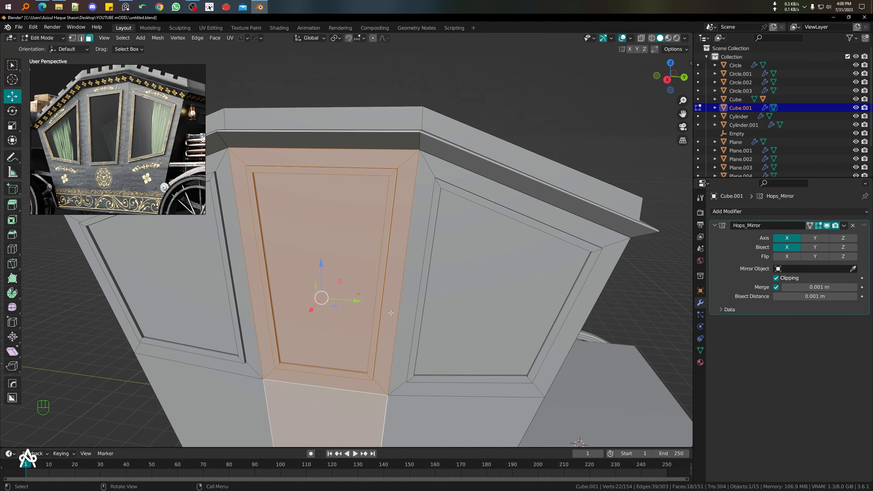
pyautogui.press('p')
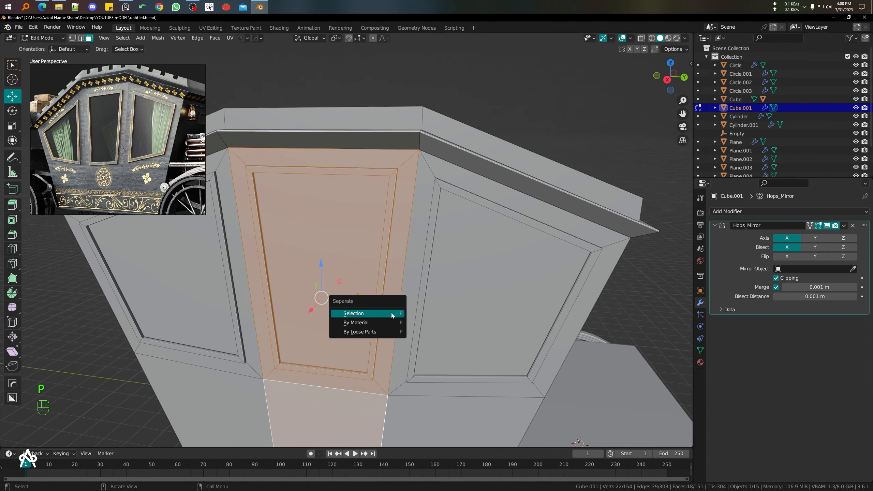
pyautogui.click(392, 315)
pyautogui.scroll(-5, 392, 315)
pyautogui.press('Tab')
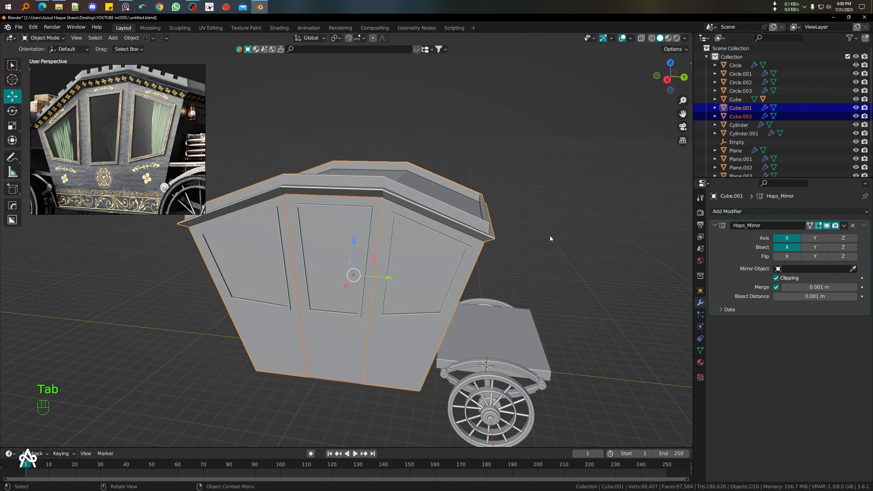
# Step: Select the separated door panel and isolate it in local view
pyautogui.click(340, 227)
pyautogui.moveTo(340, 227); pyautogui.dragTo(451, 255, button='middle')
pyautogui.press('g')
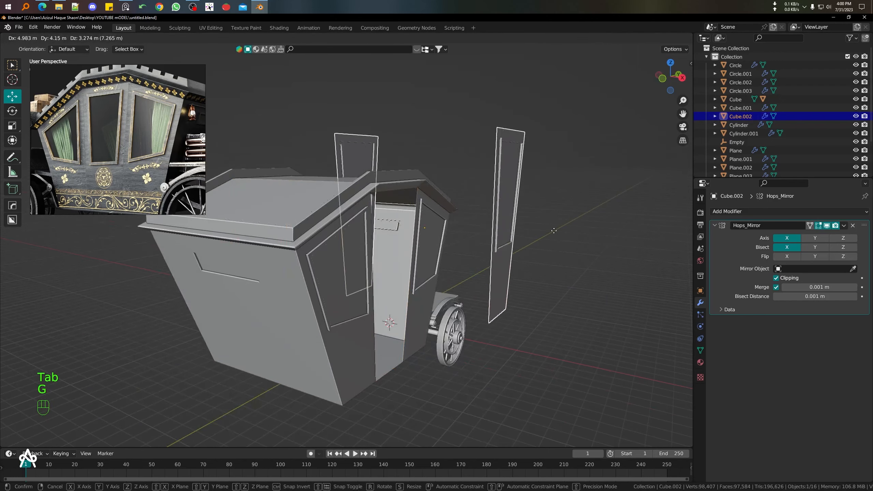
pyautogui.rightClick(489, 182)
pyautogui.moveTo(490, 181); pyautogui.dragTo(389, 357, button='middle')
pyautogui.press('/')
pyautogui.moveTo(364, 326); pyautogui.dragTo(338, 314, button='middle')
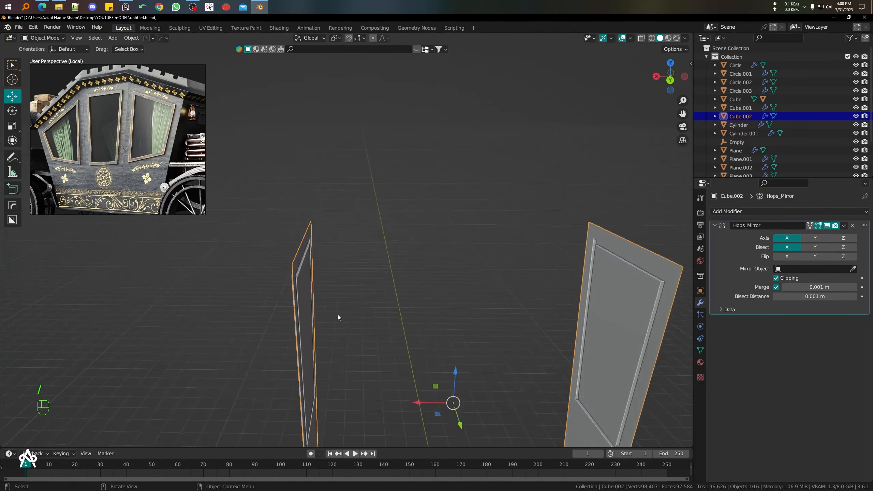
# Step: Extrude the door panel's outer boundary edges about 0.1 m inward along X to give it thickness
pyautogui.scroll(2, 331, 311)
pyautogui.press('Tab')
pyautogui.moveTo(283, 284); pyautogui.dragTo(293, 264, button='middle')
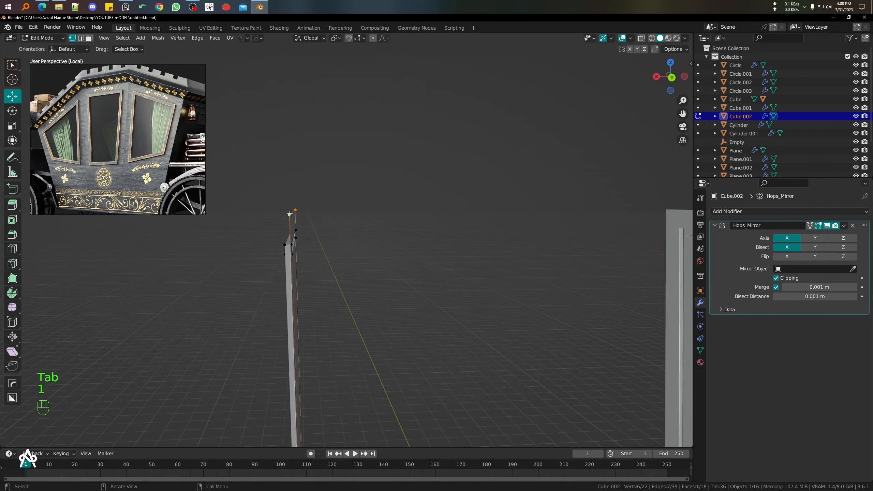
pyautogui.moveTo(290, 214); pyautogui.dragTo(381, 200, button='middle')
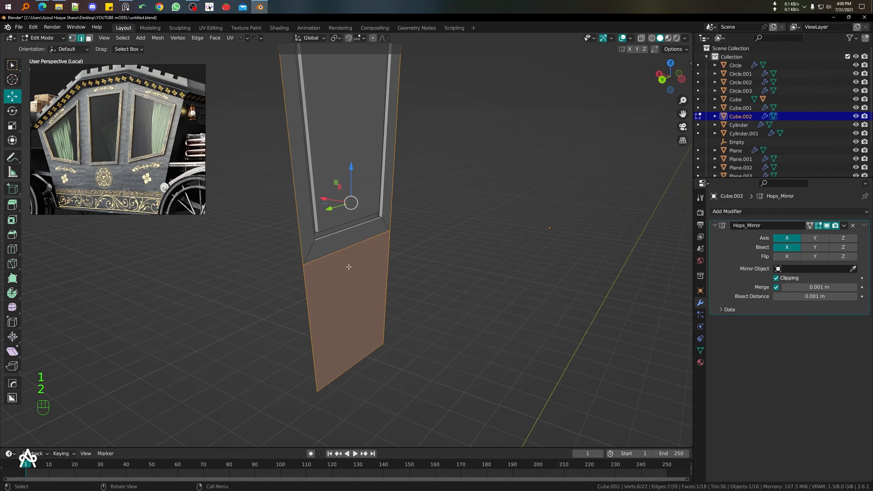
pyautogui.hotkey('alt', 'a')
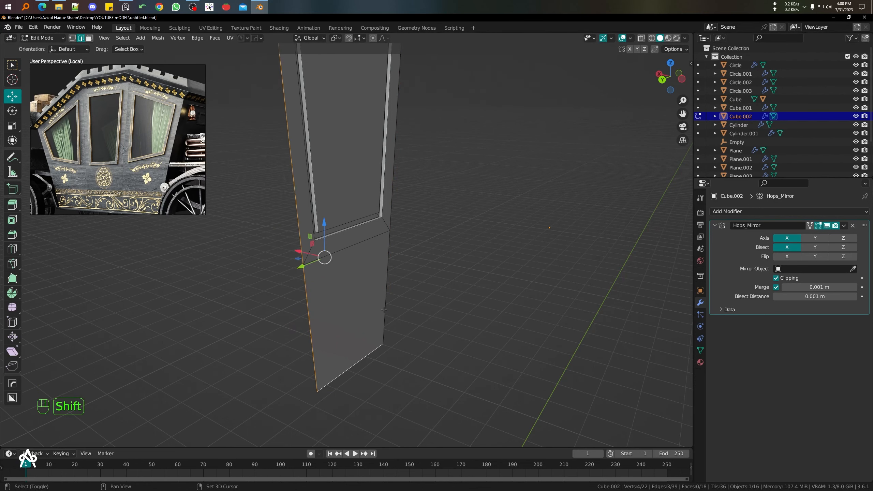
pyautogui.moveTo(395, 283); pyautogui.dragTo(435, 218, button='middle')
pyautogui.scroll(-4, 431, 228)
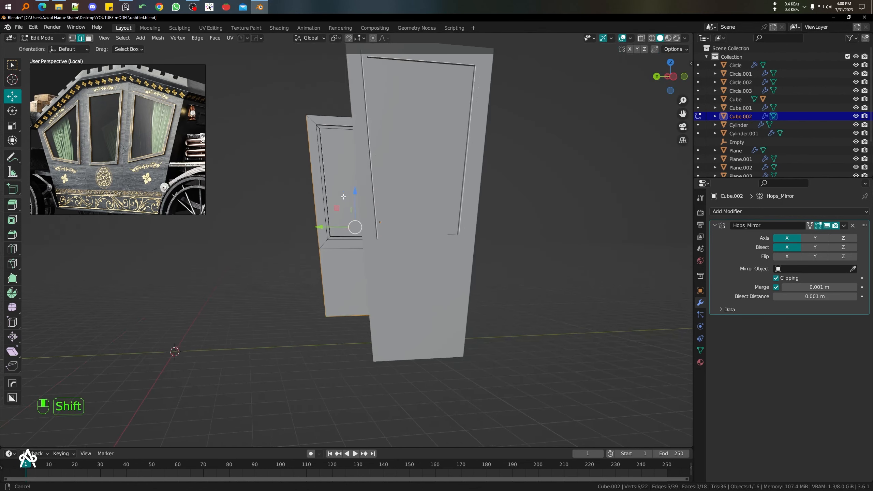
pyautogui.keyDown('shift'); pyautogui.moveTo(335, 174); pyautogui.dragTo(342, 285, button='middle'); pyautogui.keyUp('shift')
pyautogui.scroll(4, 343, 285)
pyautogui.moveTo(352, 237); pyautogui.dragTo(357, 259, button='middle')
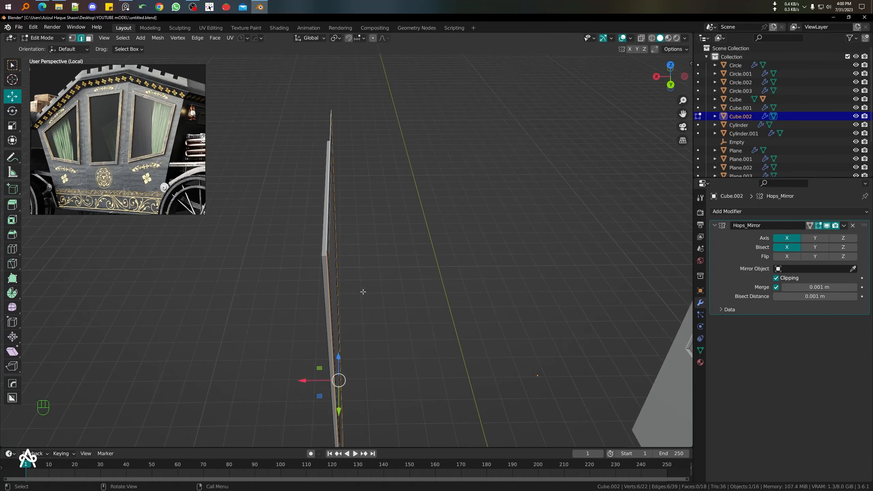
pyautogui.press('e')
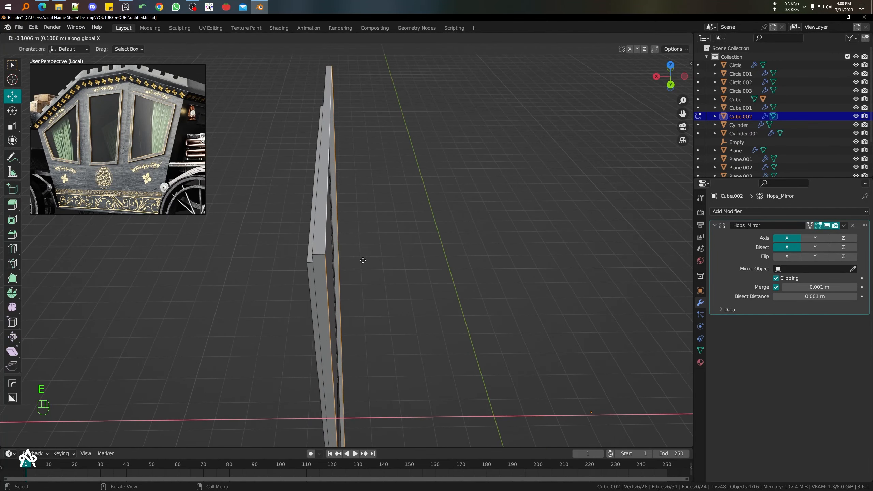
pyautogui.click(366, 264)
# Step: Leave local view and Edit Mode, and select the cabin body
pyautogui.moveTo(366, 264)
pyautogui.mouseDown(button='middle')
pyautogui.moveTo(376, 284)
pyautogui.moveTo(359, 275)
pyautogui.mouseUp(button='middle')
pyautogui.keyDown('shift'); pyautogui.moveTo(378, 353); pyautogui.dragTo(394, 236, button='middle'); pyautogui.keyUp('shift')
pyautogui.scroll(-4, 394, 237)
pyautogui.keyDown('shift'); pyautogui.moveTo(386, 304); pyautogui.dragTo(407, 228, button='middle'); pyautogui.keyUp('shift')
pyautogui.moveTo(395, 269); pyautogui.dragTo(419, 302, button='middle')
pyautogui.scroll(2, 419, 305)
pyautogui.press('KP_Divide')
pyautogui.scroll(4, 431, 301)
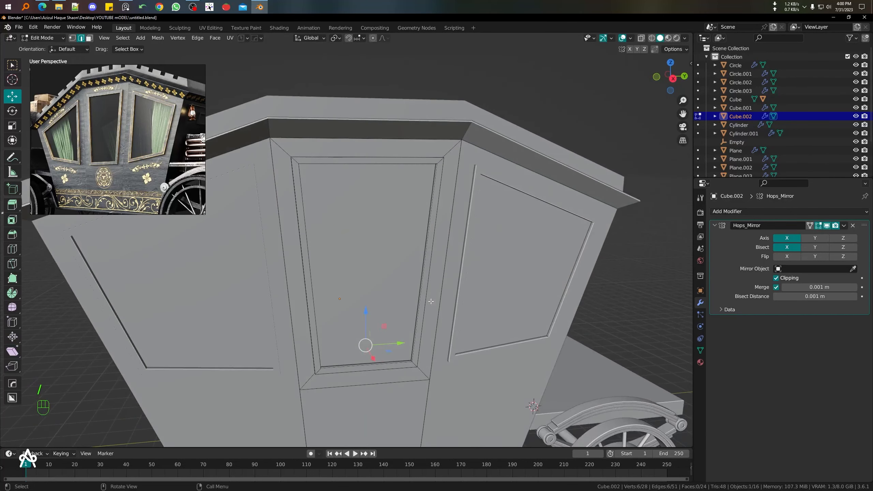
pyautogui.press('Tab')
pyautogui.click(258, 197)
pyautogui.scroll(-5, 288, 262)
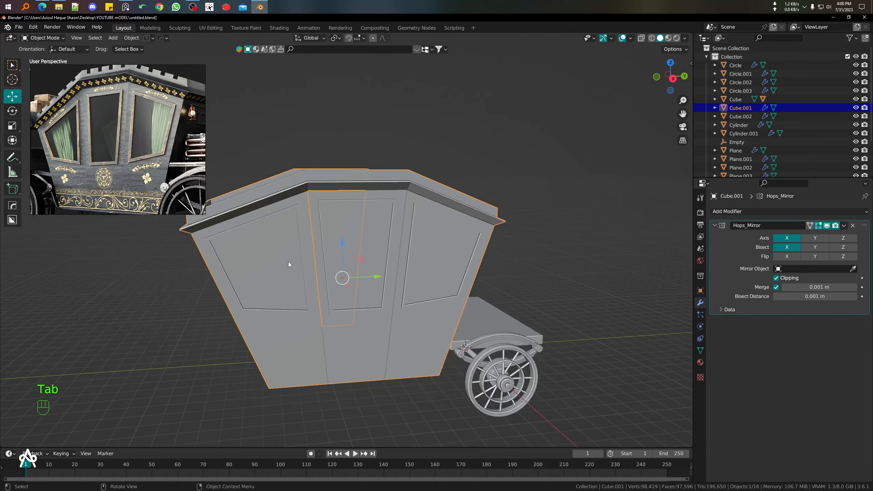
# Step: Examine the window frames in the reference image up close
pyautogui.scroll(5, 81, 129)
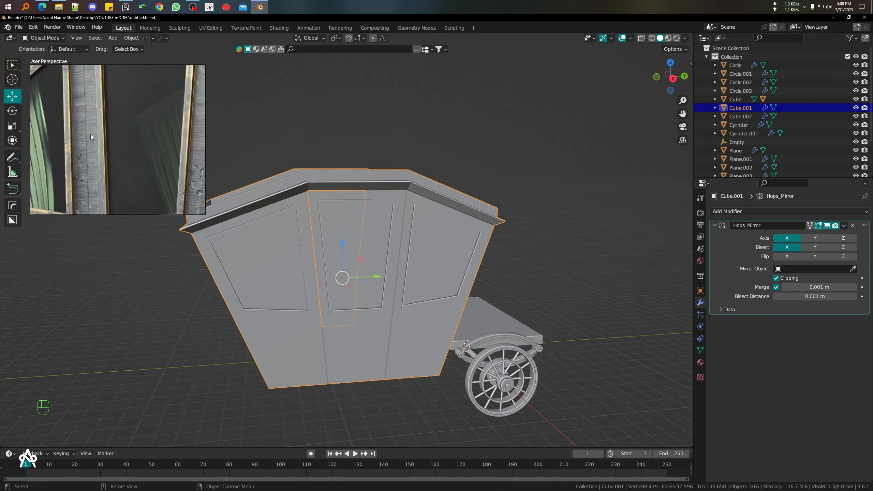
pyautogui.scroll(-3, 91, 136)
pyautogui.moveTo(418, 352); pyautogui.dragTo(389, 291, button='middle')
pyautogui.press('Tab')
pyautogui.press('Tab')
pyautogui.click(390, 291)
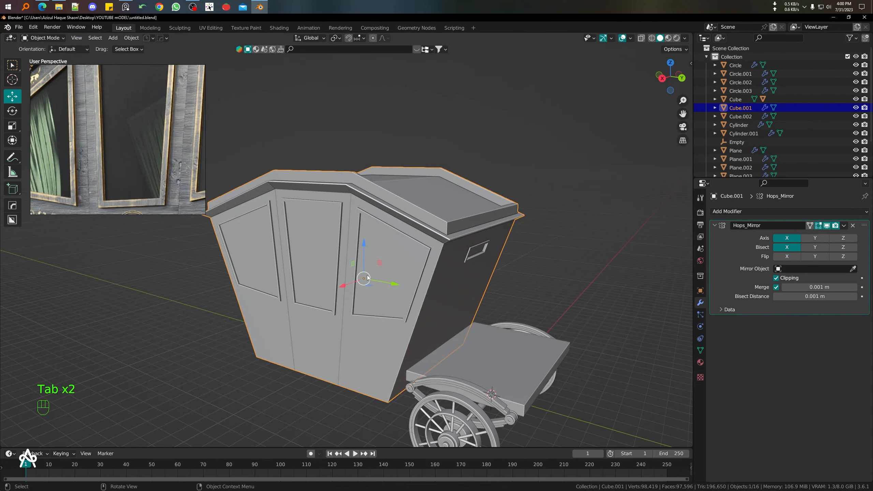
pyautogui.press('/')
pyautogui.moveTo(339, 233); pyautogui.dragTo(510, 126, button='middle')
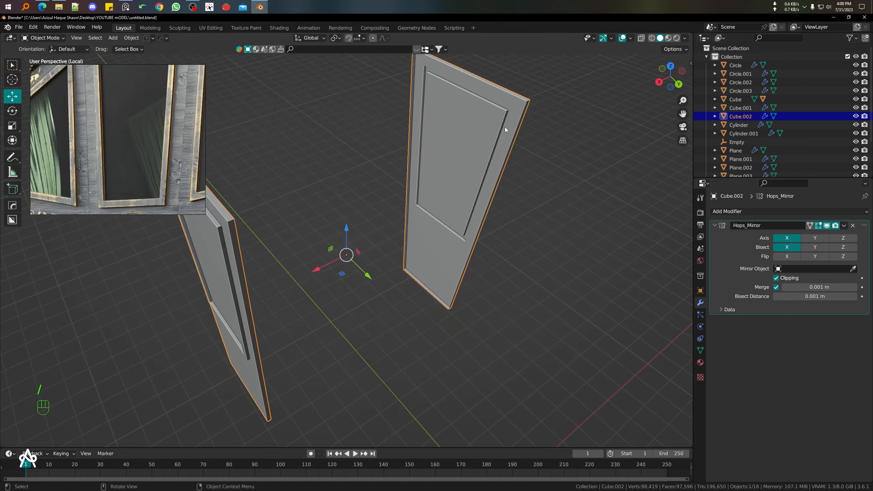
pyautogui.press('/')
pyautogui.click(381, 366)
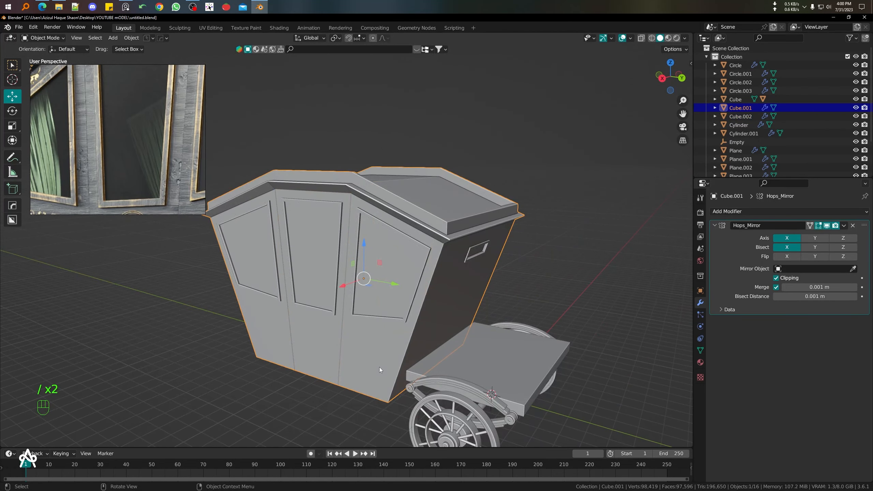
# Step: Isolate the cabin body in local view and open its mesh for editing
pyautogui.moveTo(374, 367); pyautogui.dragTo(349, 370, button='middle')
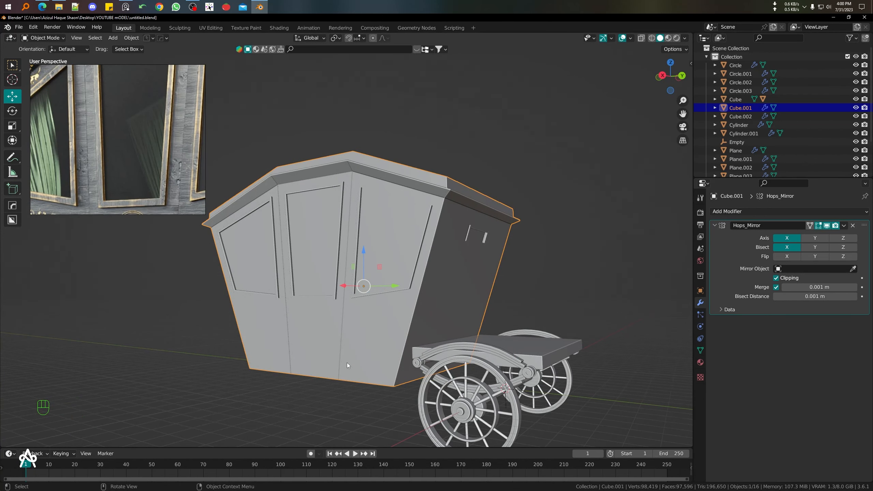
pyautogui.press('/')
pyautogui.moveTo(347, 364); pyautogui.dragTo(388, 261, button='middle')
pyautogui.moveTo(388, 261); pyautogui.dragTo(419, 317, button='middle')
pyautogui.scroll(2, 446, 313)
pyautogui.keyDown('shift'); pyautogui.moveTo(474, 309); pyautogui.dragTo(510, 271, button='middle'); pyautogui.keyUp('shift')
pyautogui.press('Tab')
# Step: Select the vertical edges on both sides of the cabin's door opening and extrude them inward along X for wall thickness
pyautogui.keyDown('shift'); pyautogui.moveTo(466, 165); pyautogui.dragTo(425, 293, button='middle'); pyautogui.keyUp('shift')
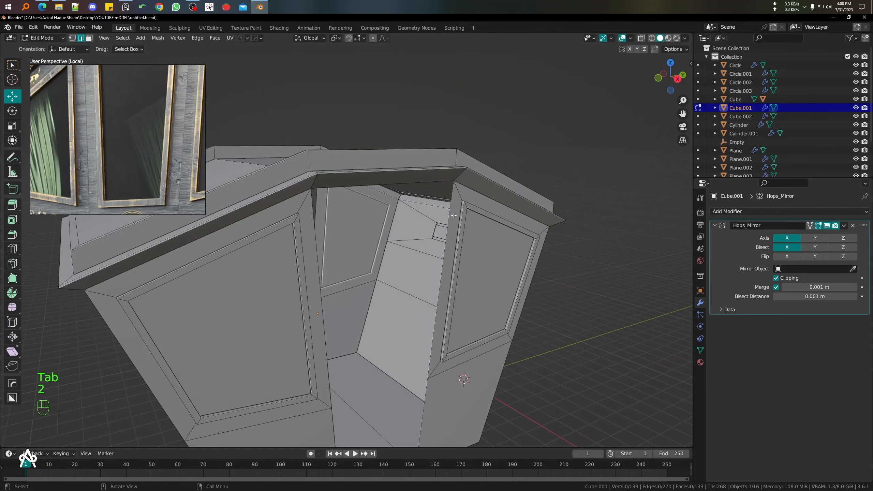
pyautogui.moveTo(455, 195); pyautogui.dragTo(339, 192, button='middle')
pyautogui.keyDown('shift'); pyautogui.click(427, 160); pyautogui.keyUp('shift')
pyautogui.keyDown('shift'); pyautogui.moveTo(213, 236); pyautogui.dragTo(352, 236, button='middle'); pyautogui.keyUp('shift')
pyautogui.keyDown('shift'); pyautogui.moveTo(383, 308); pyautogui.dragTo(402, 216, button='middle'); pyautogui.keyUp('shift')
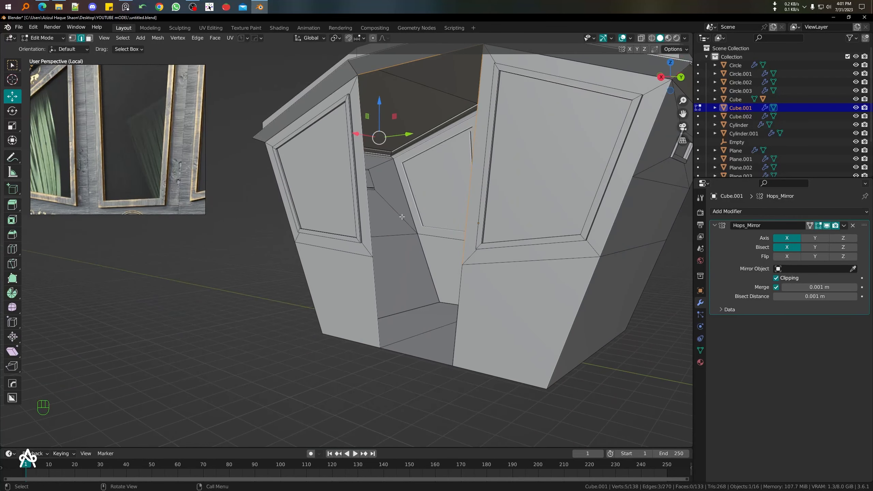
pyautogui.moveTo(365, 158); pyautogui.dragTo(363, 151, button='middle')
pyautogui.hotkey('ctrl', 'z')
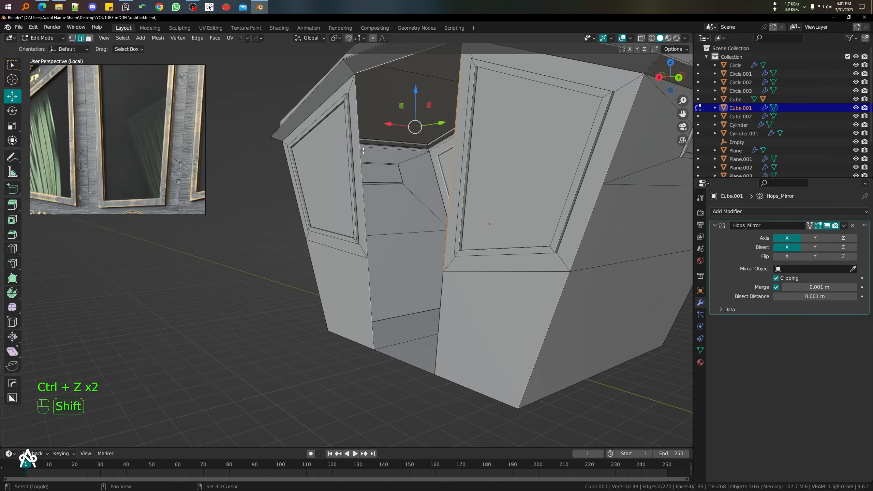
pyautogui.keyDown('shift'); pyautogui.click(372, 293); pyautogui.keyUp('shift')
pyautogui.moveTo(371, 293); pyautogui.dragTo(445, 262, button='middle')
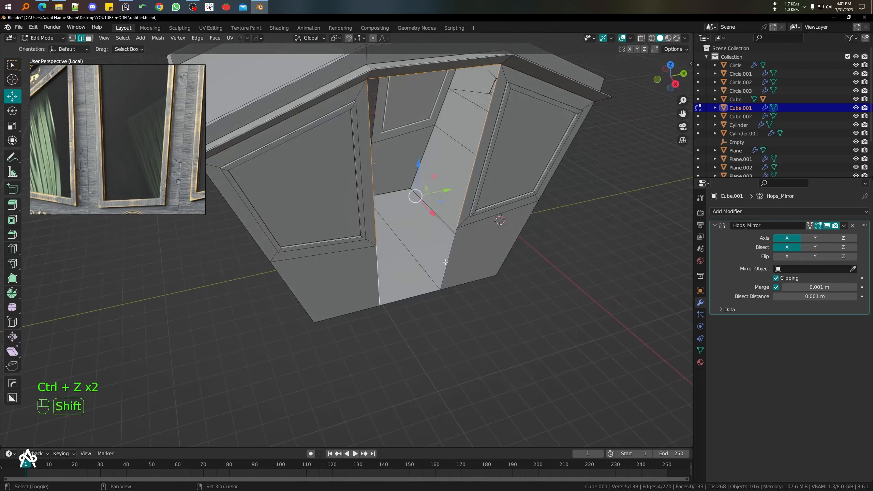
pyautogui.scroll(2, 458, 304)
pyautogui.keyDown('shift'); pyautogui.moveTo(460, 304); pyautogui.dragTo(544, 351, button='middle'); pyautogui.keyUp('shift')
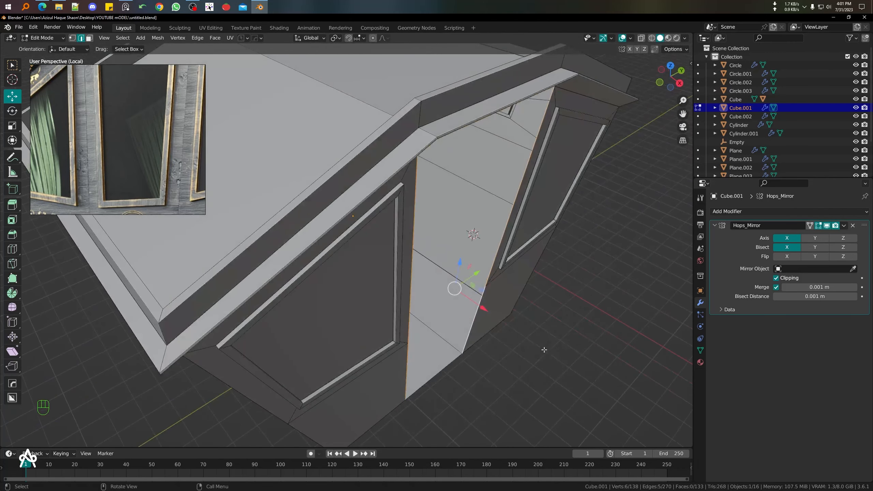
pyautogui.scroll(1, 542, 358)
pyautogui.press('e')
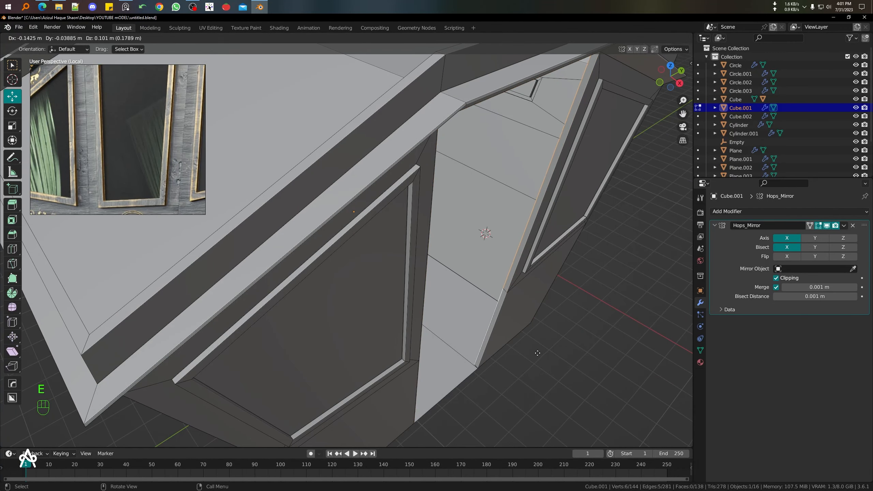
pyautogui.press('x')
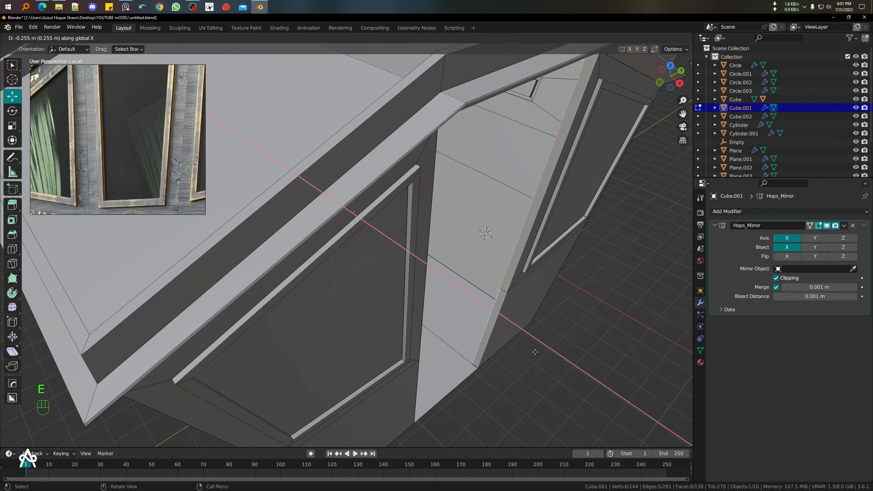
pyautogui.click(537, 354)
# Step: Leave Edit Mode and local view to bring back the whole carriage
pyautogui.moveTo(538, 354); pyautogui.dragTo(437, 303, button='middle')
pyautogui.scroll(-5, 450, 304)
pyautogui.press('Tab')
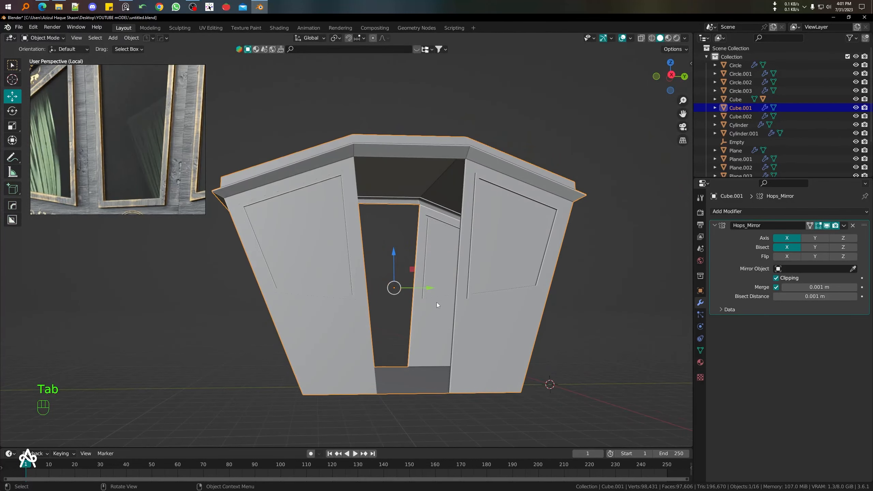
pyautogui.press('.')
pyautogui.press('Escape')
pyautogui.press('KP_Divide')
# Step: Examine the reference image's lower cabin body, wheels and front section beside the side view of the model
pyautogui.moveTo(457, 321); pyautogui.dragTo(355, 292, button='middle')
pyautogui.press('KP_3')
pyautogui.scroll(-5, 119, 189)
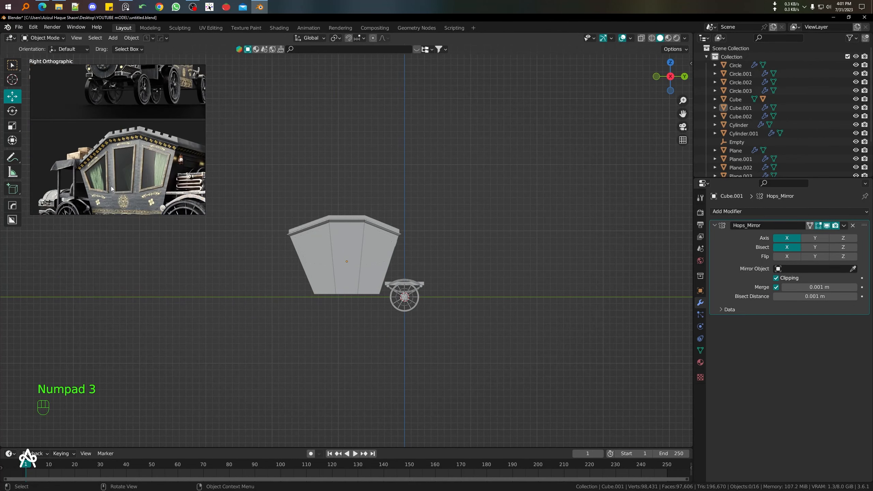
pyautogui.middleClick(133, 175)
pyautogui.scroll(-3, 137, 188)
pyautogui.moveTo(138, 191); pyautogui.dragTo(142, 177, button='middle')
pyautogui.scroll(6, 139, 178)
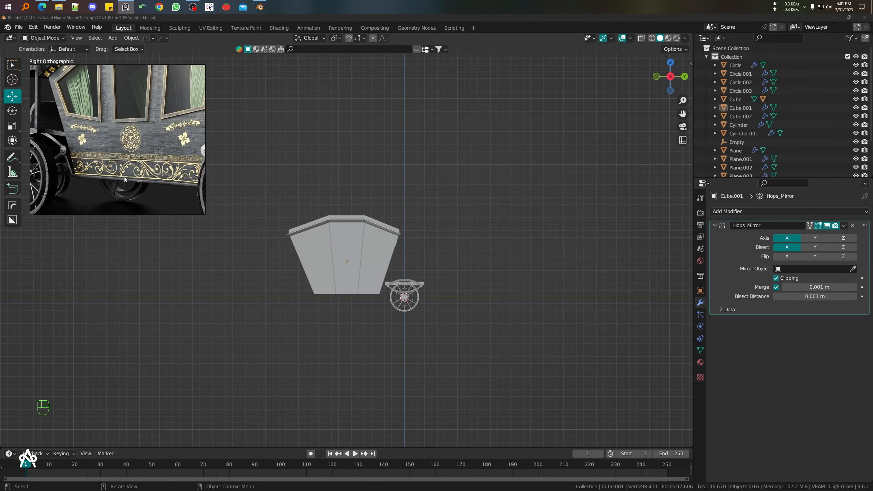
pyautogui.scroll(-3, 114, 177)
pyautogui.moveTo(84, 156); pyautogui.dragTo(118, 176, button='middle')
pyautogui.scroll(3, 118, 175)
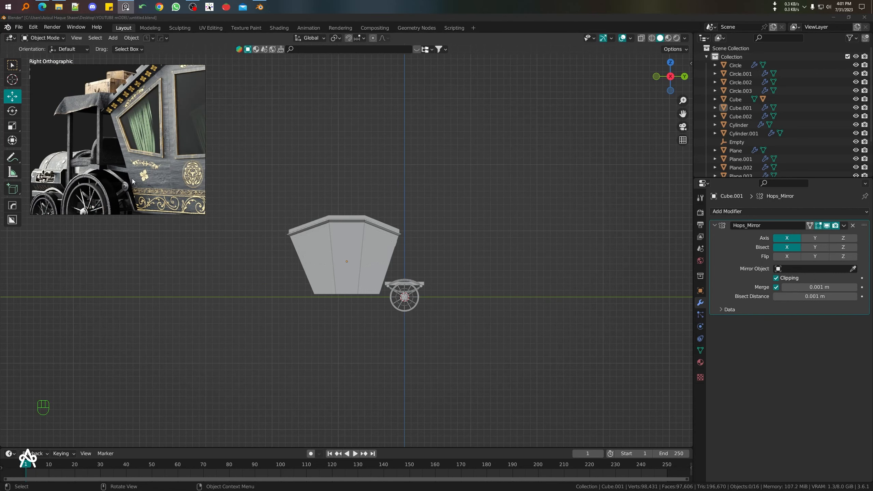
# Step: Select the complete wheel assembly and move it about 0.16 m along Y toward the cabin
pyautogui.moveTo(332, 241); pyautogui.dragTo(499, 275, button='middle')
pyautogui.press('KP_3')
pyautogui.scroll(2, 479, 303)
pyautogui.click(385, 296)
pyautogui.scroll(1, 446, 280)
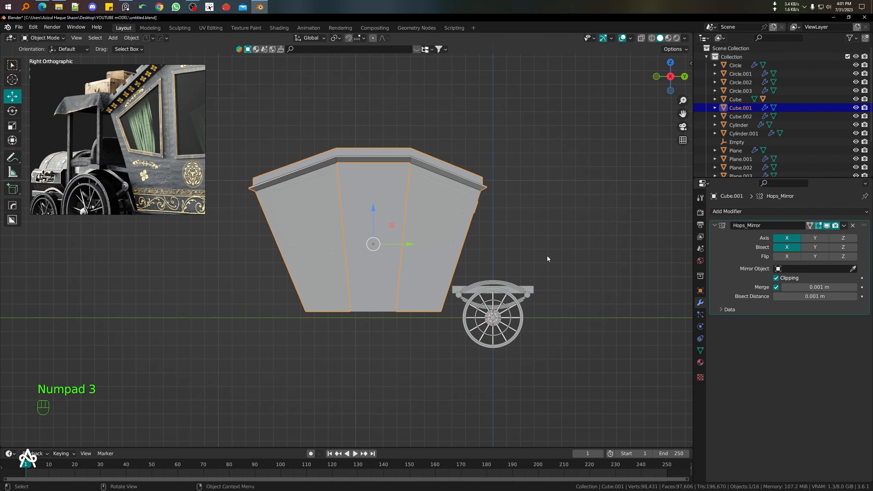
pyautogui.click(569, 236)
pyautogui.moveTo(575, 231); pyautogui.dragTo(467, 395)
pyautogui.scroll(2, 483, 394)
pyautogui.keyDown('shift'); pyautogui.moveTo(493, 395); pyautogui.dragTo(403, 334, button='middle'); pyautogui.keyUp('shift')
pyautogui.moveTo(595, 400); pyautogui.dragTo(452, 214)
pyautogui.press('g')
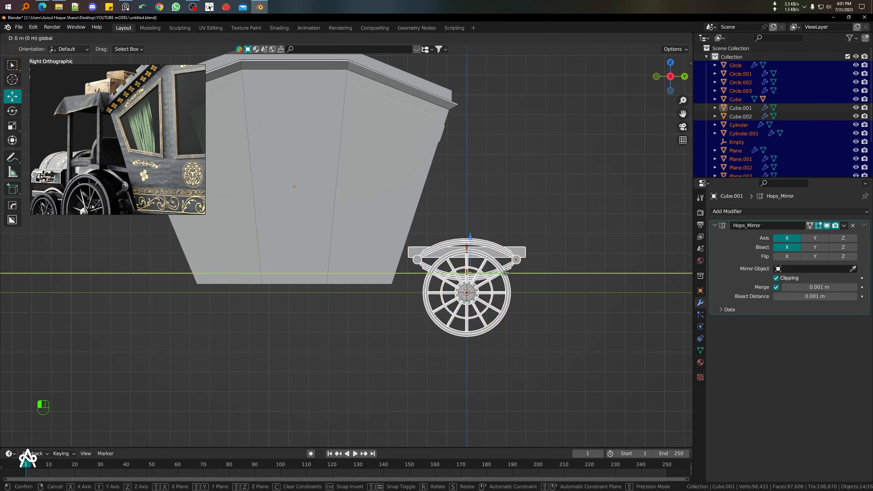
pyautogui.press('y')
pyautogui.moveTo(504, 272); pyautogui.dragTo(504, 273)
pyautogui.scroll(-1, 507, 276)
# Step: Select the cabin body together with its door and scale both uniformly to 0.938
pyautogui.click(330, 193)
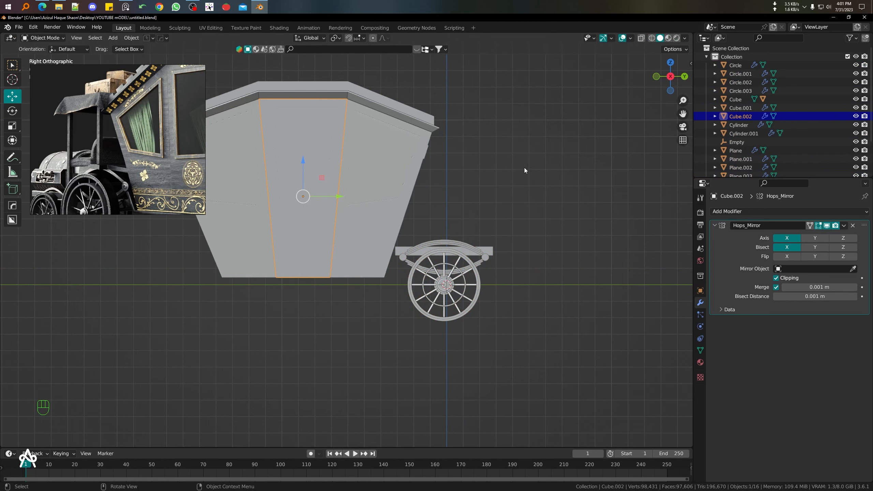
pyautogui.click(517, 170)
pyautogui.keyDown('shift'); pyautogui.moveTo(541, 175); pyautogui.dragTo(587, 240, button='middle'); pyautogui.keyUp('shift')
pyautogui.moveTo(525, 137); pyautogui.dragTo(322, 216)
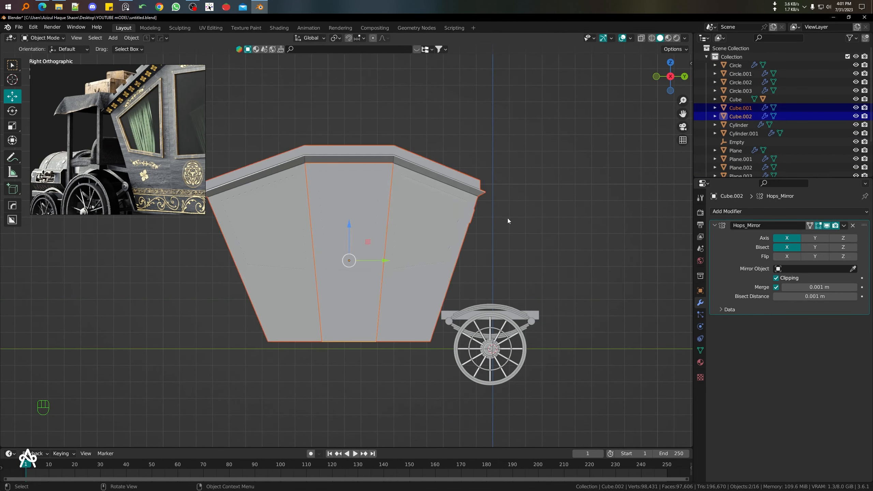
pyautogui.press('s')
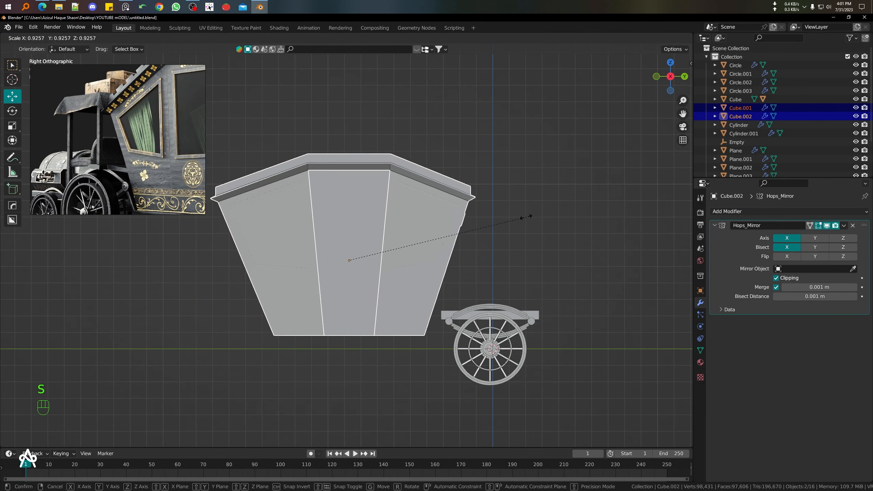
pyautogui.click(530, 216)
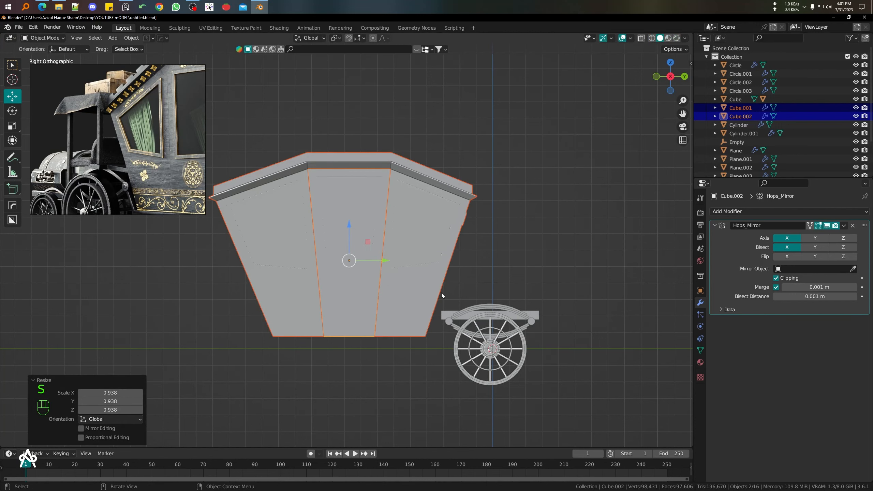
# Step: Move the cabin and door about 0.41 m along Y toward the wheel assembly and check the fit from above
pyautogui.moveTo(385, 262); pyautogui.dragTo(391, 261)
pyautogui.press('KP_7')
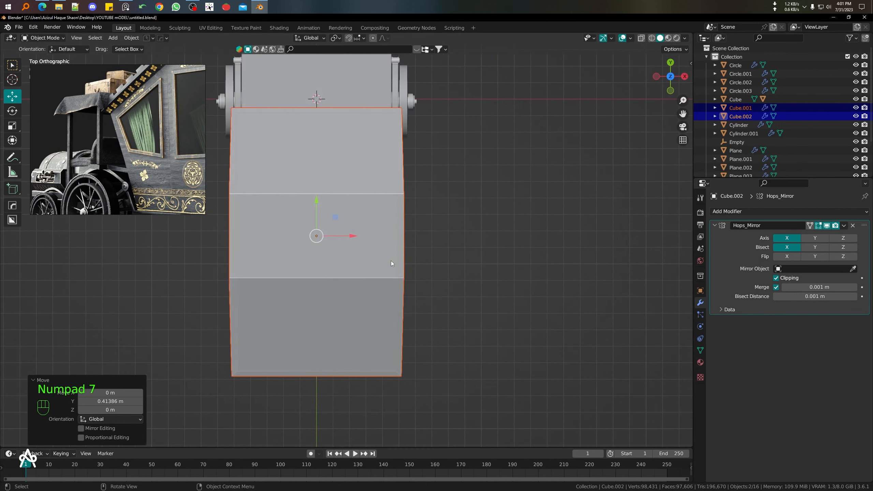
pyautogui.keyDown('shift'); pyautogui.moveTo(391, 261); pyautogui.dragTo(440, 324, button='middle'); pyautogui.keyUp('shift')
pyautogui.hotkey('shift', 'z')
pyautogui.hotkey('shift', 'z')
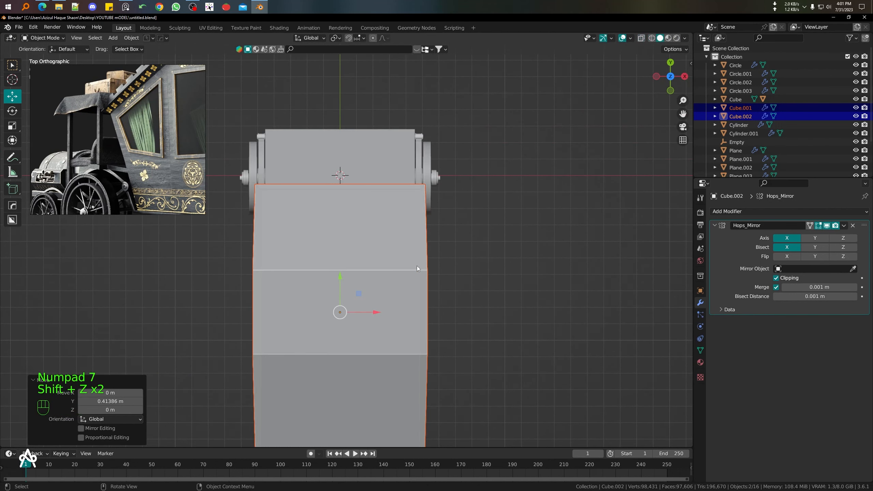
pyautogui.press('KP_3')
pyautogui.keyDown('shift'); pyautogui.moveTo(420, 265); pyautogui.dragTo(471, 242, button='middle'); pyautogui.keyUp('shift')
pyautogui.moveTo(565, 240); pyautogui.dragTo(473, 416)
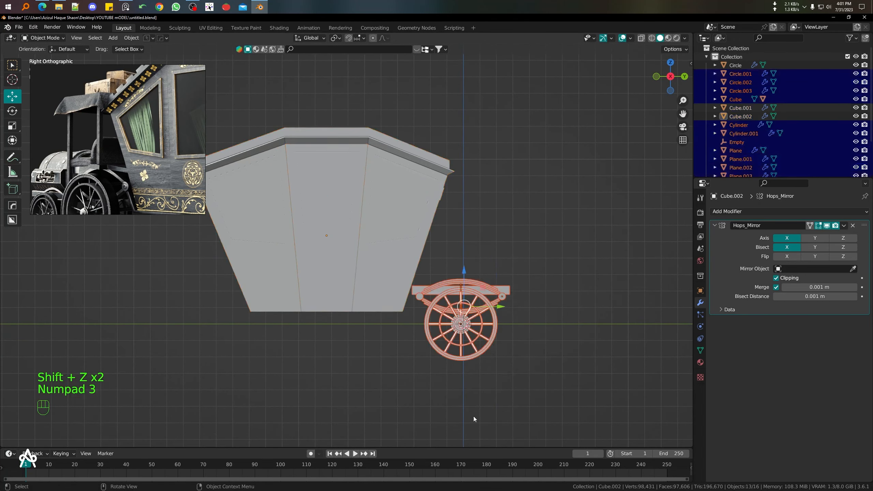
pyautogui.keyDown('shift'); pyautogui.moveTo(473, 416); pyautogui.dragTo(483, 290, button='middle'); pyautogui.keyUp('shift')
pyautogui.keyDown('shift'); pyautogui.moveTo(463, 207); pyautogui.dragTo(502, 236, button='middle'); pyautogui.keyUp('shift')
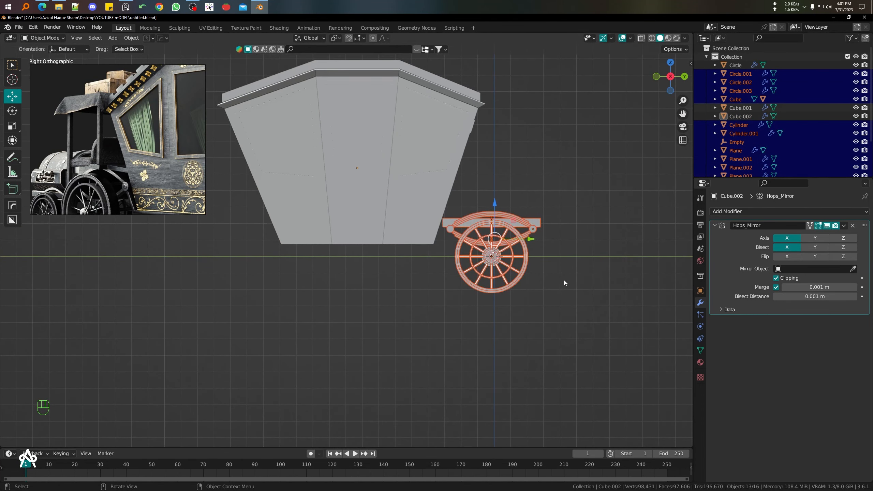
pyautogui.click(565, 281)
pyautogui.moveTo(529, 278); pyautogui.dragTo(454, 278, button='middle')
pyautogui.click(392, 285)
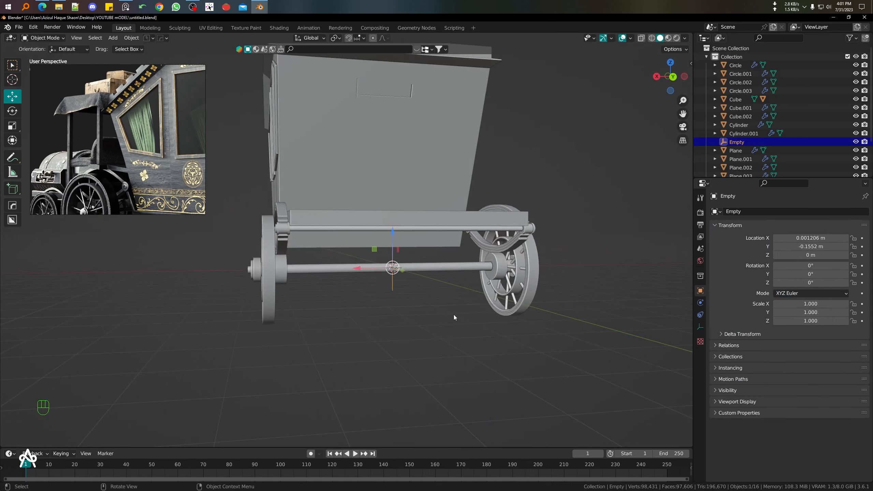
pyautogui.press('s')
pyautogui.rightClick(474, 333)
pyautogui.scroll(-4, 479, 333)
pyautogui.press('KP_3')
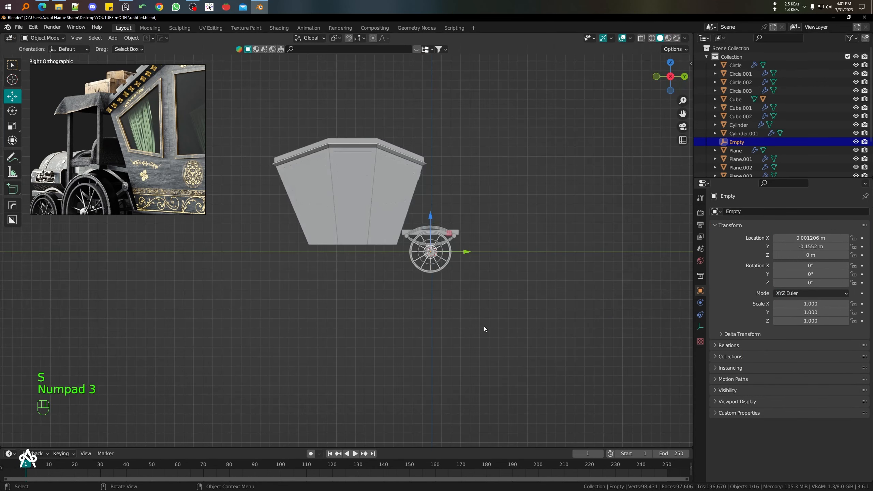
pyautogui.scroll(2, 484, 326)
pyautogui.moveTo(585, 356); pyautogui.dragTo(454, 191)
pyautogui.press('s')
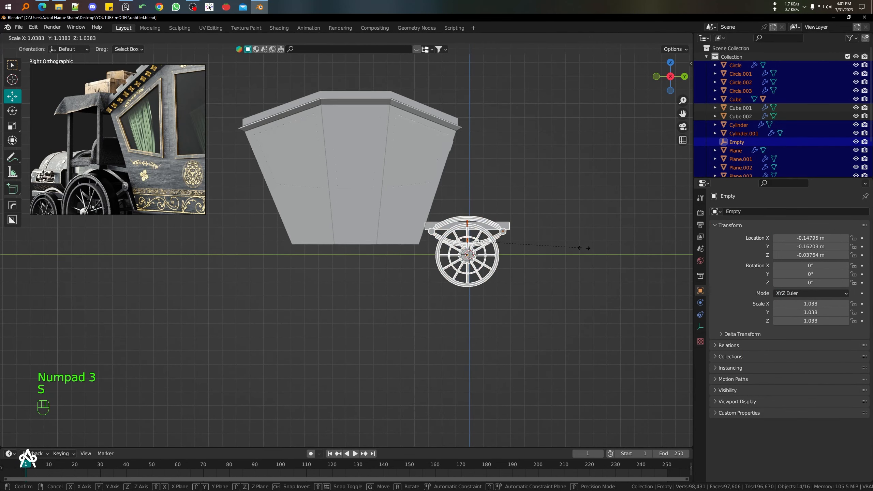
pyautogui.rightClick(584, 249)
pyautogui.moveTo(502, 212); pyautogui.dragTo(448, 324)
pyautogui.keyDown('shift'); pyautogui.moveTo(476, 327); pyautogui.dragTo(486, 326, button='middle'); pyautogui.keyUp('shift')
pyautogui.click(577, 359)
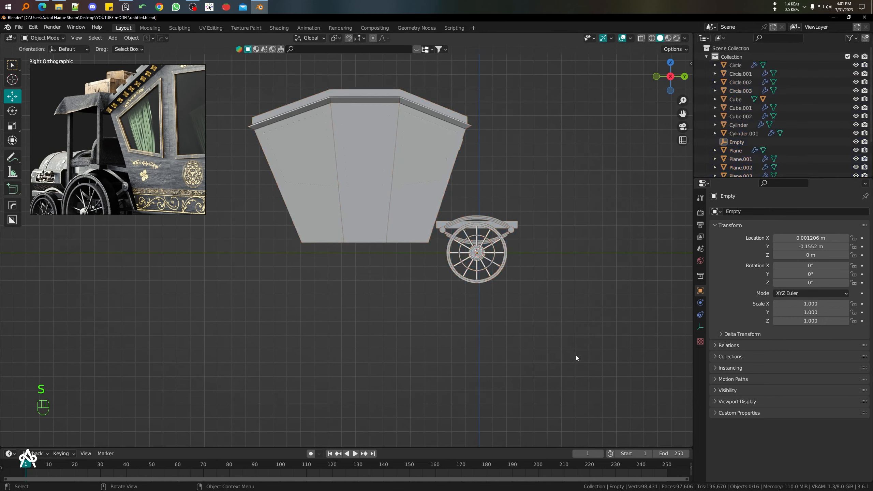
# Step: Duplicate the complete wheel assembly and move the copy along Y to the cabin's opposite end, at about Y -16.74 m
pyautogui.moveTo(578, 360); pyautogui.dragTo(453, 200)
pyautogui.moveTo(451, 200); pyautogui.dragTo(451, 200)
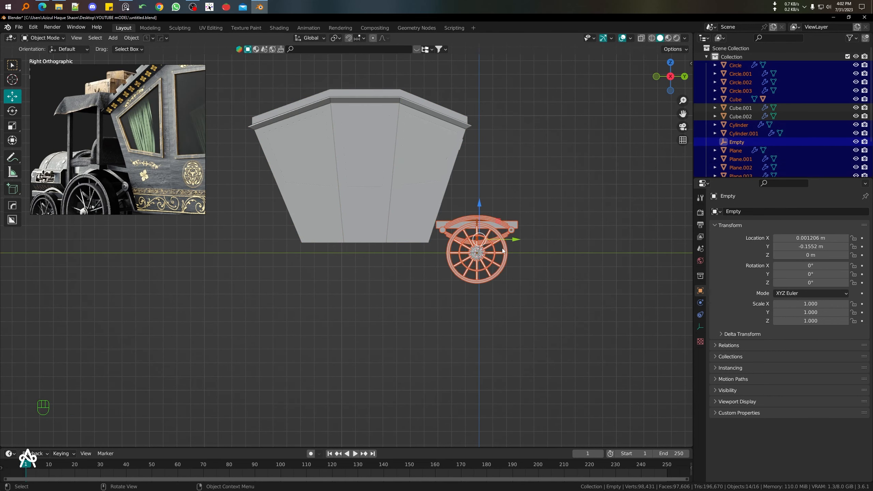
pyautogui.hotkey('shift', 'd')
pyautogui.rightClick(502, 251)
pyautogui.moveTo(513, 240); pyautogui.dragTo(283, 245)
pyautogui.scroll(3, 345, 278)
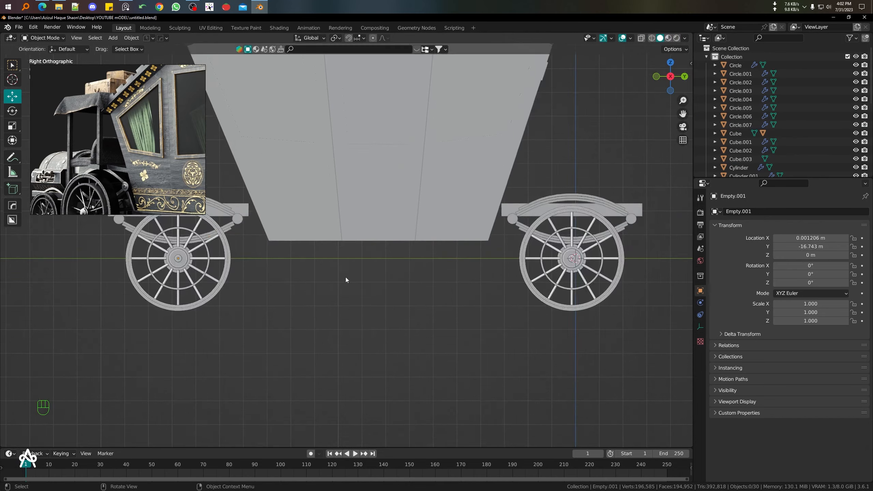
pyautogui.scroll(-5, 378, 309)
pyautogui.moveTo(382, 323); pyautogui.dragTo(403, 342, button='middle')
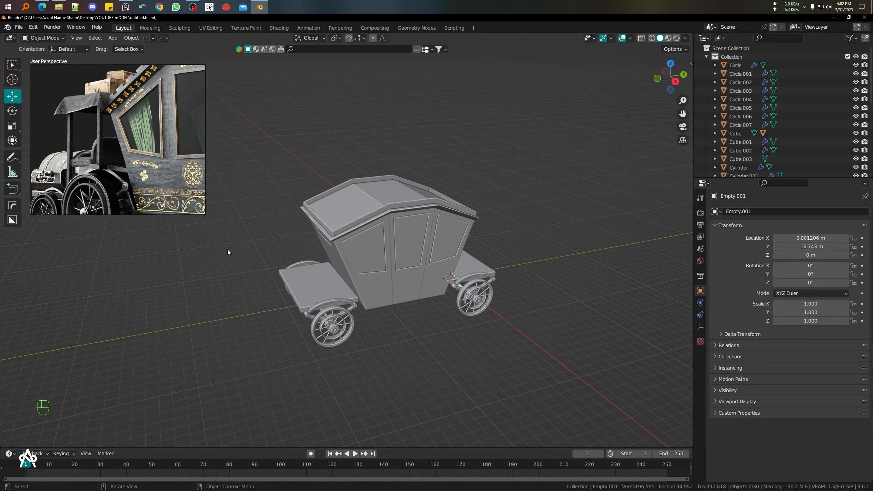
# Step: Raise the flat platform of the duplicated wheel assembly about 0.79 m along Z so it sits above the springs
pyautogui.press('KP_3')
pyautogui.scroll(5, 300, 278)
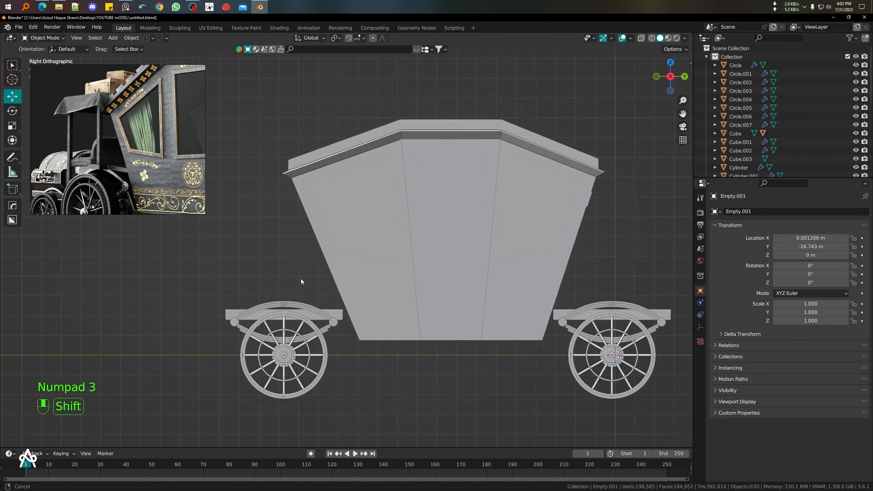
pyautogui.click(265, 312)
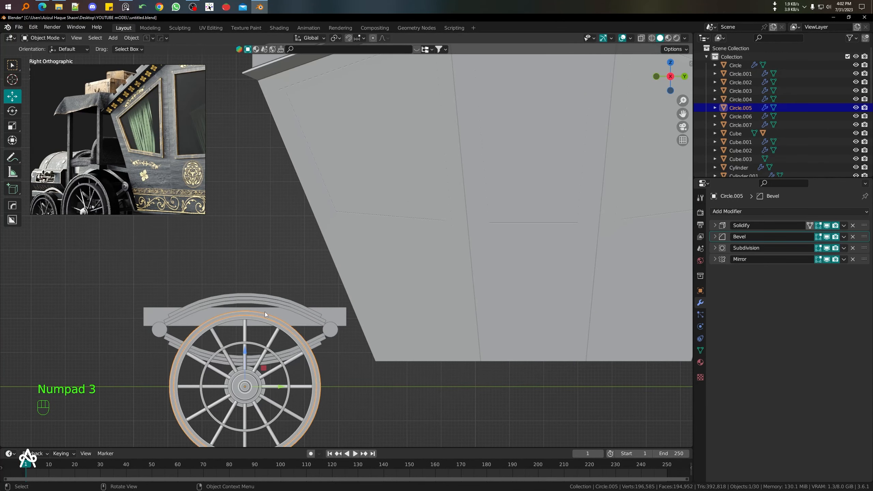
pyautogui.click(269, 321)
pyautogui.press('g')
pyautogui.press('z')
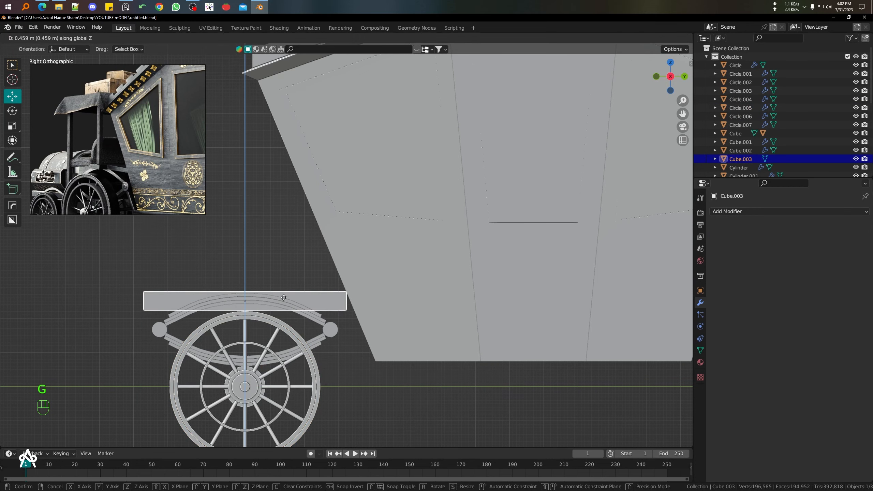
pyautogui.click(284, 287)
pyautogui.scroll(-3, 310, 296)
pyautogui.moveTo(340, 301); pyautogui.dragTo(382, 338, button='middle')
pyautogui.press('KP_3')
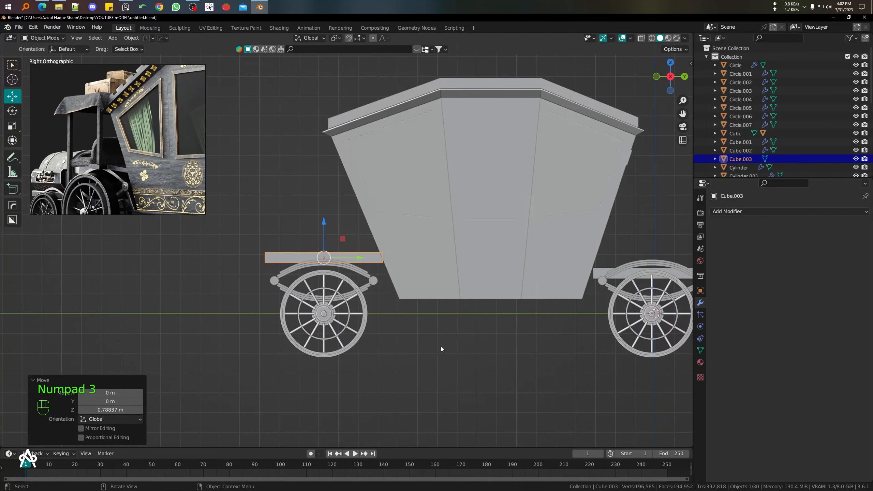
# Step: Add a horizontal loop cut around the cabin body just below the windows, with a slide factor of -0.514
pyautogui.click(430, 283)
pyautogui.press('Tab')
pyautogui.scroll(3, 409, 263)
pyautogui.scroll(1, 409, 264)
pyautogui.hotkey('ctrl', 'r')
pyautogui.click(403, 262)
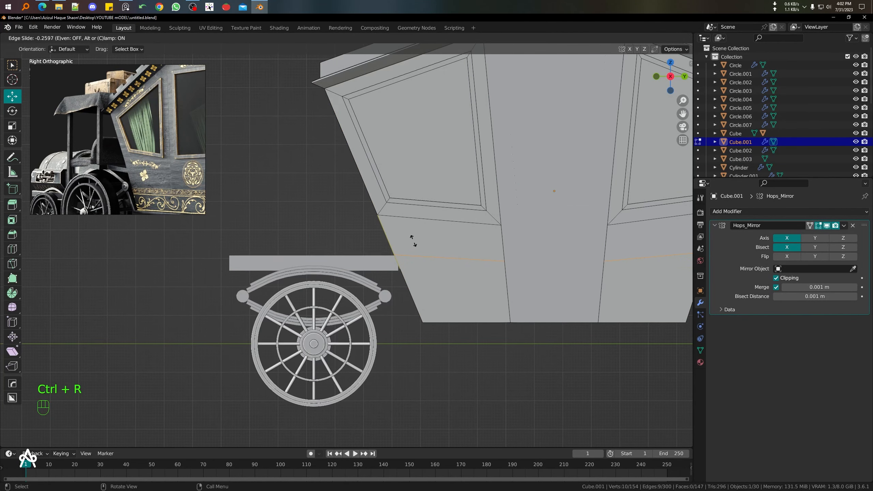
pyautogui.click(426, 219)
# Step: Bevel the new edge loop around the cabin body by about 0.216 m to form a narrow horizontal band
pyautogui.rightClick(449, 246)
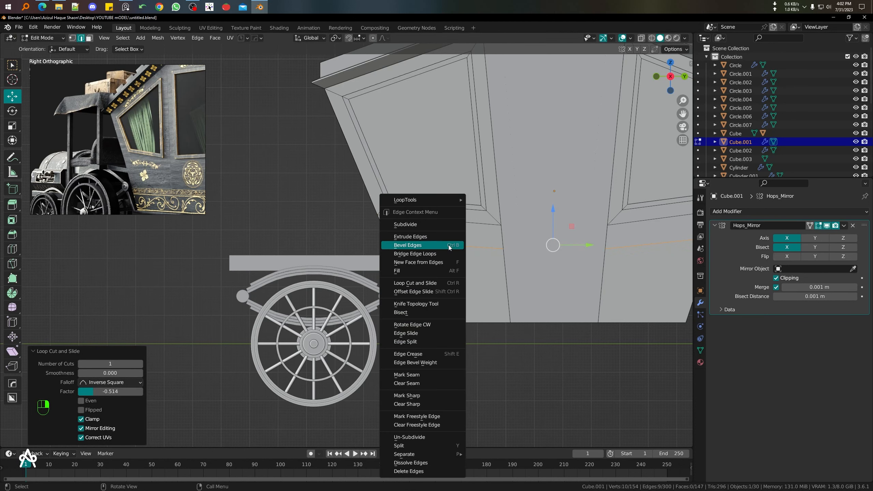
pyautogui.click(455, 246)
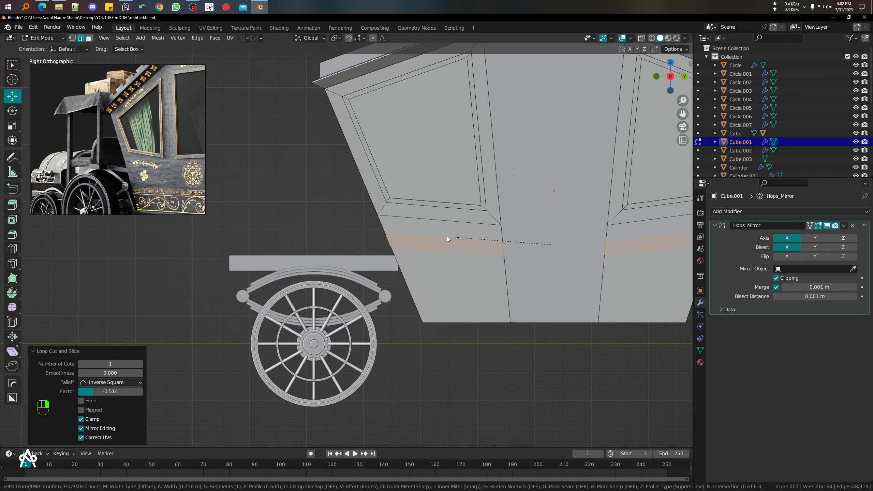
pyautogui.click(447, 236)
pyautogui.scroll(-4, 446, 237)
pyautogui.moveTo(390, 277); pyautogui.dragTo(444, 299, button='middle')
pyautogui.scroll(3, 420, 276)
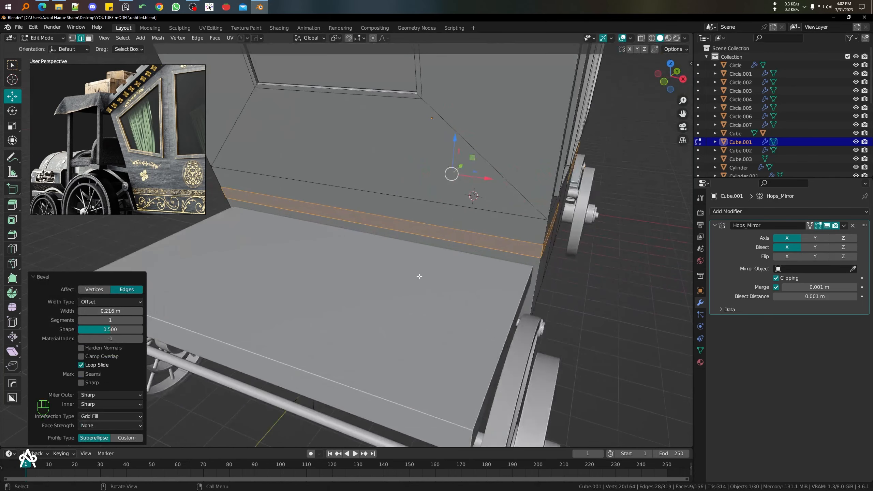
# Step: Extrude the band's end face outward about 1.34 m over the platform and shift it -1.555 m along Y and 0.998 m along Z
pyautogui.press('3')
pyautogui.click(447, 238)
pyautogui.press('KP_3')
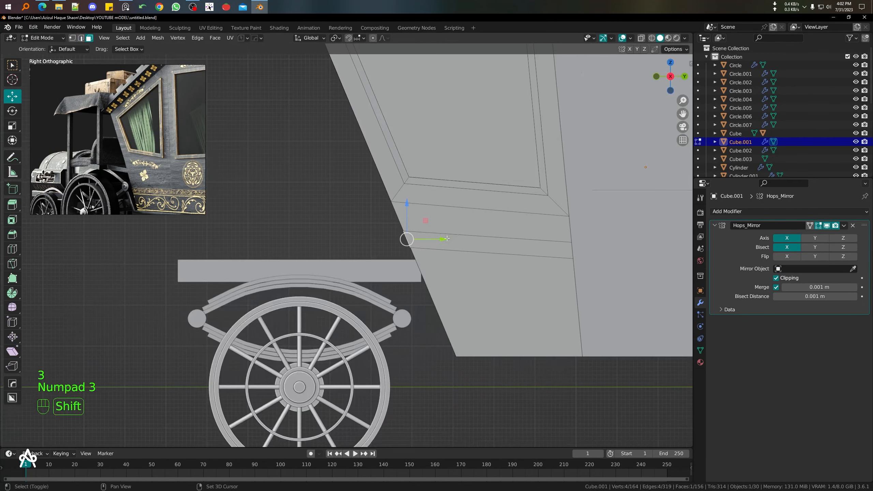
pyautogui.keyDown('shift'); pyautogui.moveTo(436, 259); pyautogui.dragTo(477, 296, button='middle'); pyautogui.keyUp('shift')
pyautogui.press('e')
pyautogui.click(401, 295)
pyautogui.press('g')
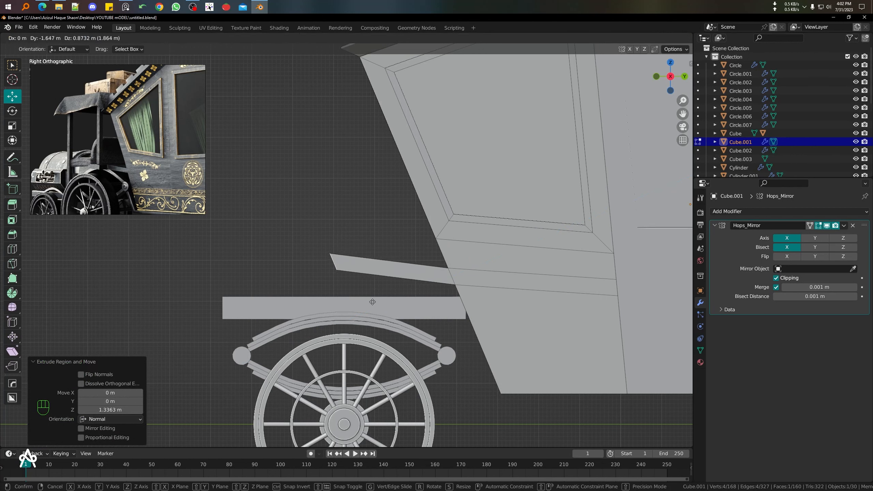
pyautogui.click(377, 301)
pyautogui.scroll(-4, 378, 301)
pyautogui.keyDown('shift'); pyautogui.moveTo(359, 325); pyautogui.dragTo(398, 289, button='middle'); pyautogui.keyUp('shift')
pyautogui.scroll(1, 375, 312)
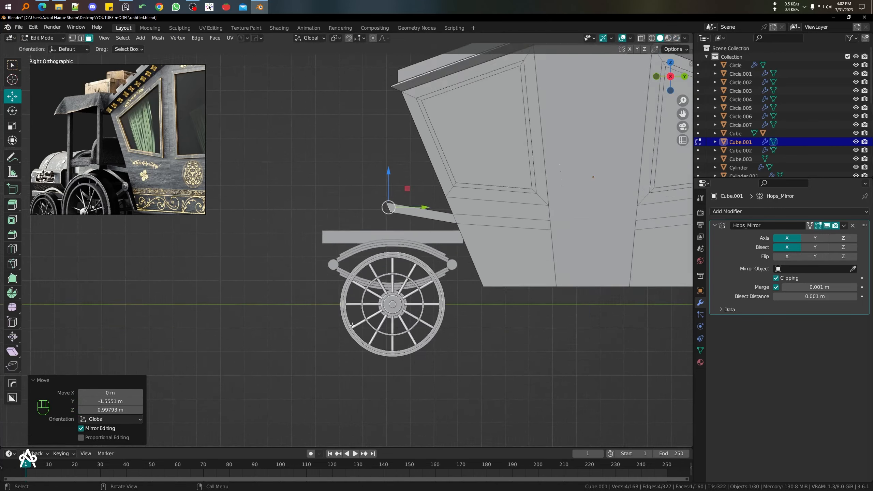
pyautogui.scroll(-4, 357, 324)
pyautogui.press('Tab')
# Step: Try scaling the wheels and springs below the extruded ledge by 1.315
pyautogui.scroll(3, 356, 322)
pyautogui.moveTo(337, 325); pyautogui.dragTo(375, 256)
pyautogui.scroll(-1, 375, 256)
pyautogui.press('s')
pyautogui.click(465, 297)
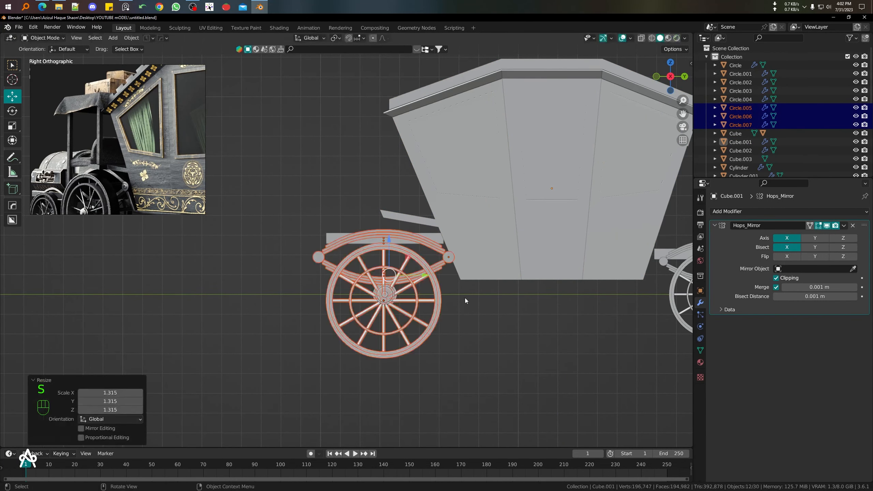
pyautogui.scroll(-2, 451, 317)
pyautogui.hotkey('ctrl', 'z')
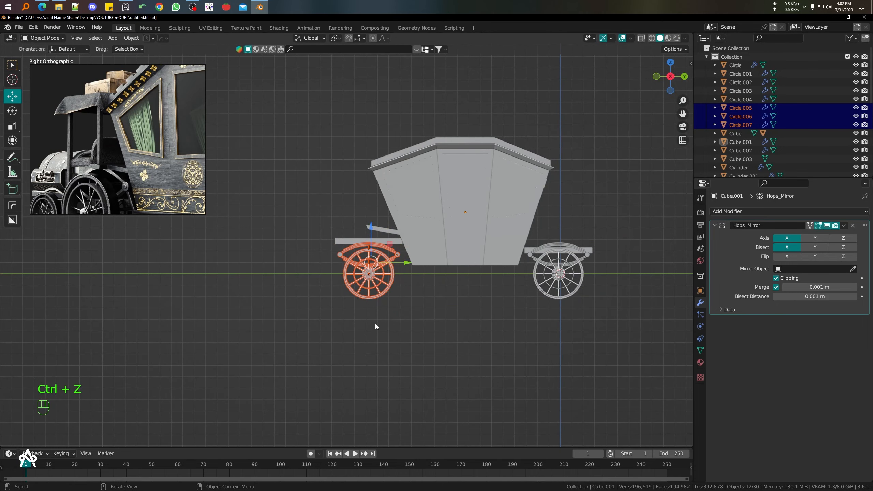
# Step: Delete the duplicated wheel assembly below the extruded ledge, including its platform
pyautogui.scroll(2, 374, 326)
pyautogui.press('Delete')
pyautogui.keyDown('shift'); pyautogui.moveTo(476, 321); pyautogui.dragTo(462, 313, button='middle'); pyautogui.keyUp('shift')
pyautogui.moveTo(340, 343); pyautogui.dragTo(385, 277)
pyautogui.press('Delete')
pyautogui.click(383, 239)
pyautogui.press('Delete')
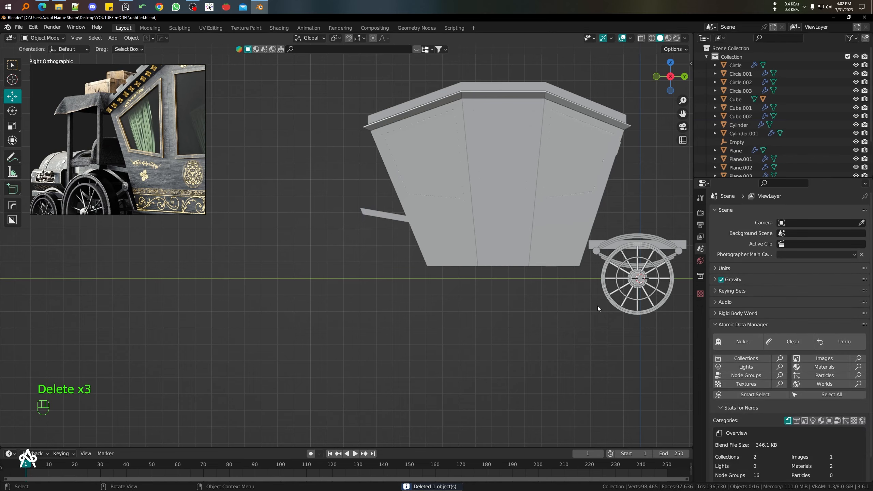
# Step: Scale the remaining wheel assembly up by 1.125 and again by 1.036 to match the cabin's width
pyautogui.keyDown('shift'); pyautogui.moveTo(597, 306); pyautogui.dragTo(456, 293, button='middle'); pyautogui.keyUp('shift')
pyautogui.moveTo(589, 349); pyautogui.dragTo(495, 199)
pyautogui.press('s')
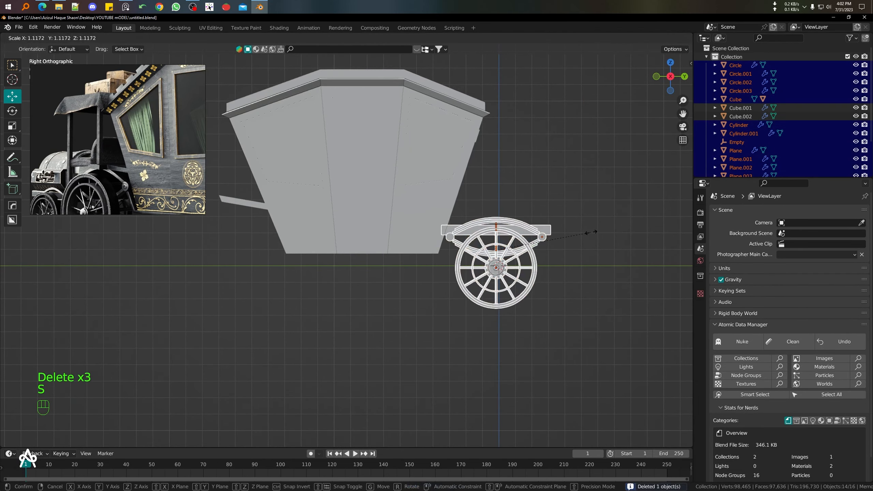
pyautogui.click(591, 232)
pyautogui.press('KP_7')
pyautogui.keyDown('shift'); pyautogui.moveTo(468, 164); pyautogui.dragTo(525, 301, button='middle'); pyautogui.keyUp('shift')
pyautogui.press('s')
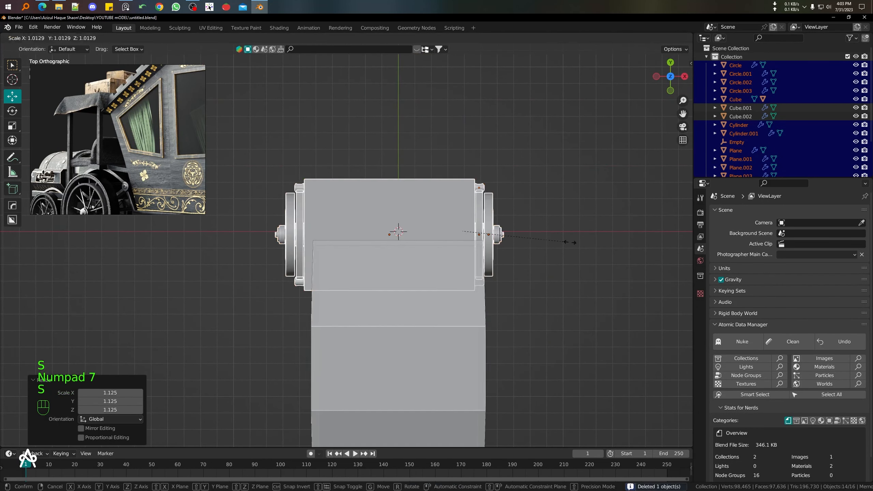
pyautogui.click(567, 248)
# Step: Move the enlarged wheel assembly about 0.647 m along X and 0.201 m along Y to centre it under the cabin
pyautogui.scroll(2, 518, 247)
pyautogui.press('g')
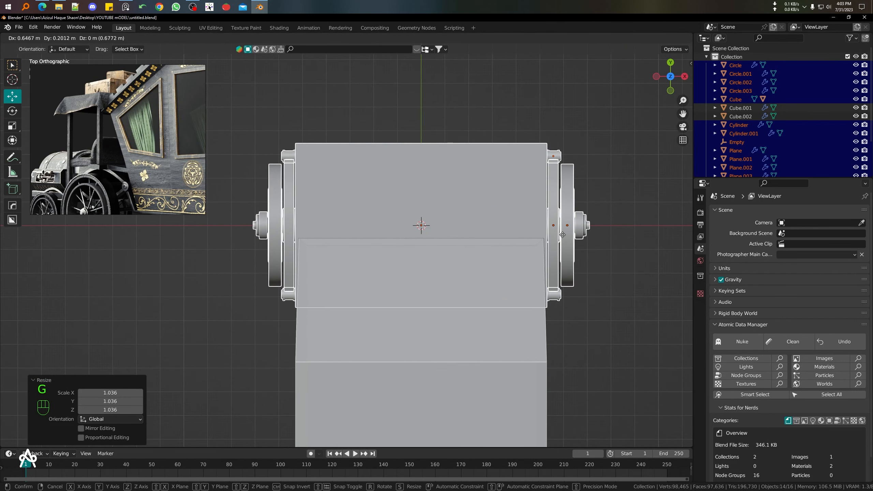
pyautogui.click(563, 235)
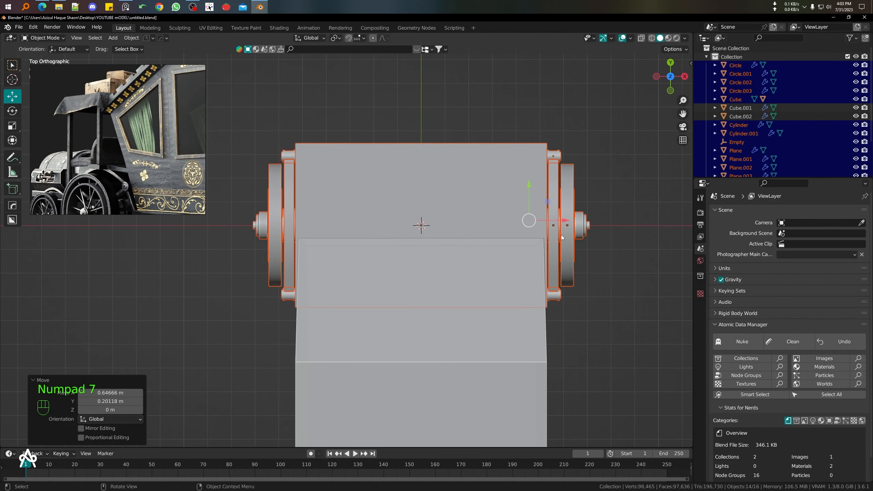
# Step: Duplicate the enlarged wheel assembly and move the copy about -17.22 m along Y to the cabin's opposite end
pyautogui.press('KP_3')
pyautogui.scroll(-5, 516, 278)
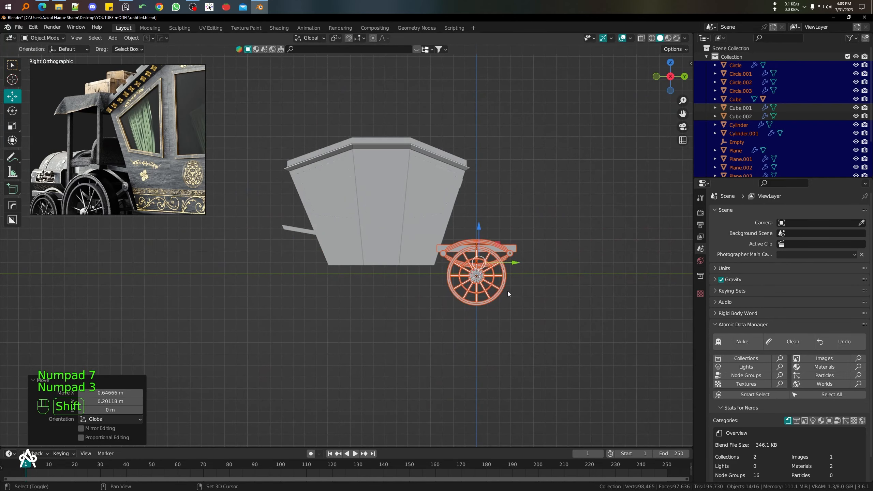
pyautogui.hotkey('shift', 'd')
pyautogui.press('y')
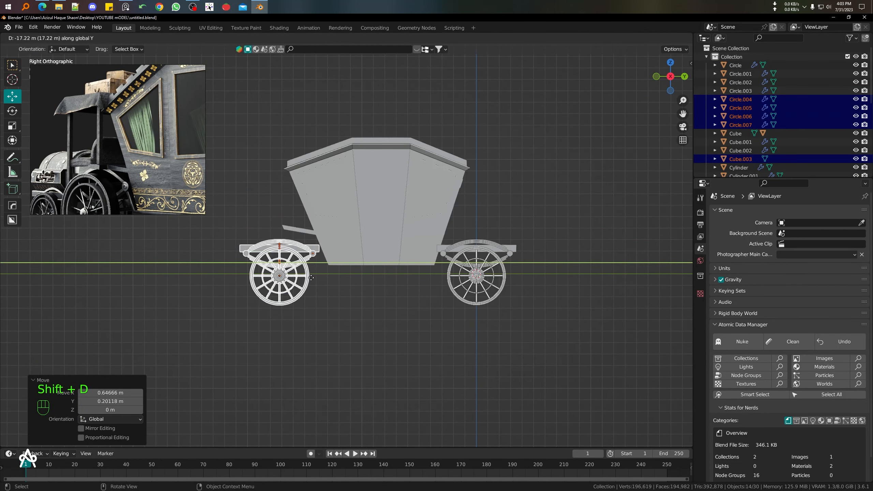
pyautogui.click(311, 278)
pyautogui.click(325, 289)
pyautogui.scroll(3, 350, 315)
pyautogui.keyDown('shift'); pyautogui.moveTo(380, 346); pyautogui.dragTo(416, 356, button='middle'); pyautogui.keyUp('shift')
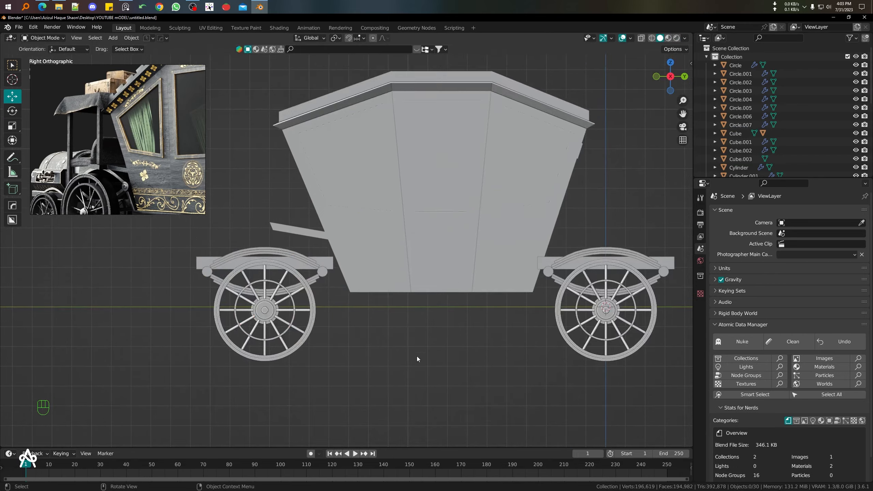
# Step: Raise the copied assembly's flat platform along Z toward the extruded ledge
pyautogui.scroll(3, 378, 337)
pyautogui.click(238, 272)
pyautogui.press('g')
pyautogui.press('z')
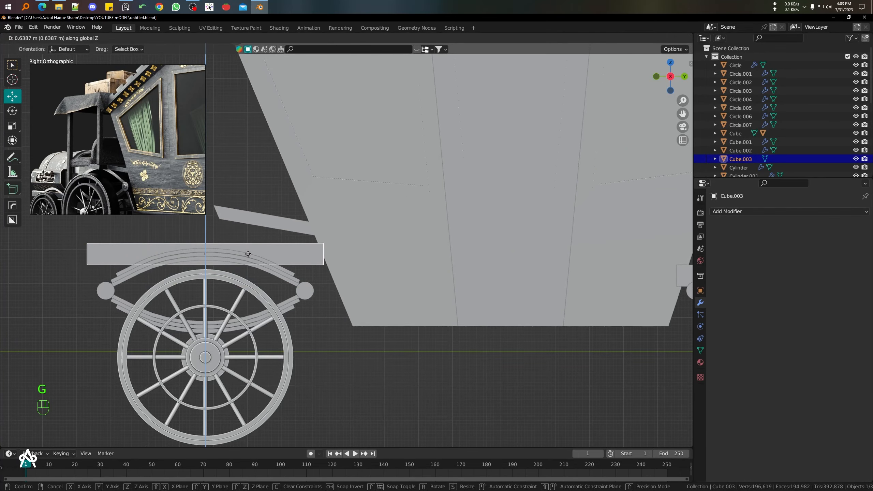
pyautogui.click(247, 261)
# Step: Thicken the raised platform by moving its bottom face -0.549 m along Z
pyautogui.press('Tab')
pyautogui.moveTo(249, 260); pyautogui.dragTo(321, 239, button='middle')
pyautogui.press('2')
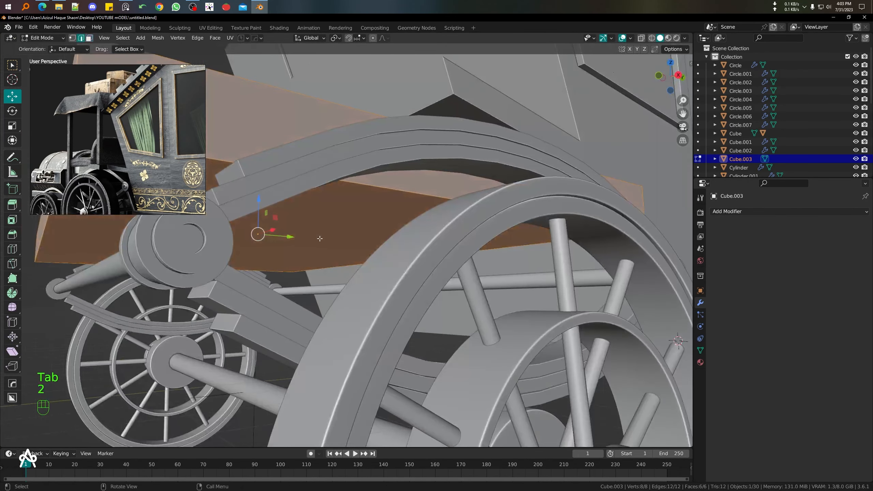
pyautogui.click(324, 230)
pyautogui.click(319, 225)
pyautogui.press('g')
pyautogui.press('z')
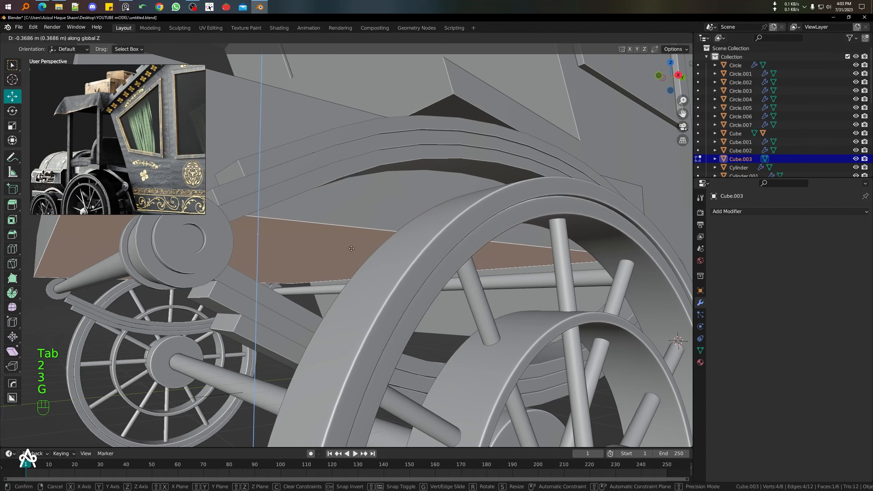
pyautogui.click(349, 259)
pyautogui.press('KP_3')
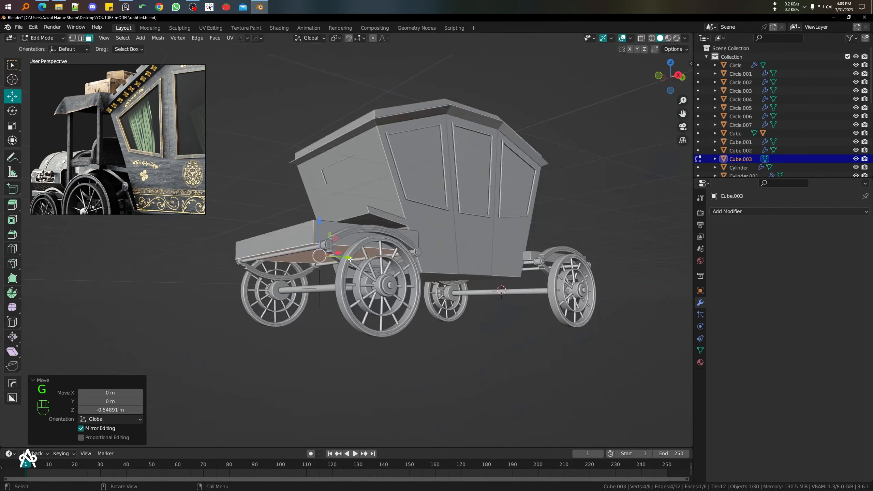
pyautogui.press('Tab')
# Step: Lower the cabin ledge's end face by 0.179 m along Z and rotate it -22.7° about X so it stands vertical
pyautogui.scroll(5, 348, 253)
pyautogui.keyDown('shift'); pyautogui.moveTo(289, 239); pyautogui.dragTo(460, 293, button='middle'); pyautogui.keyUp('shift')
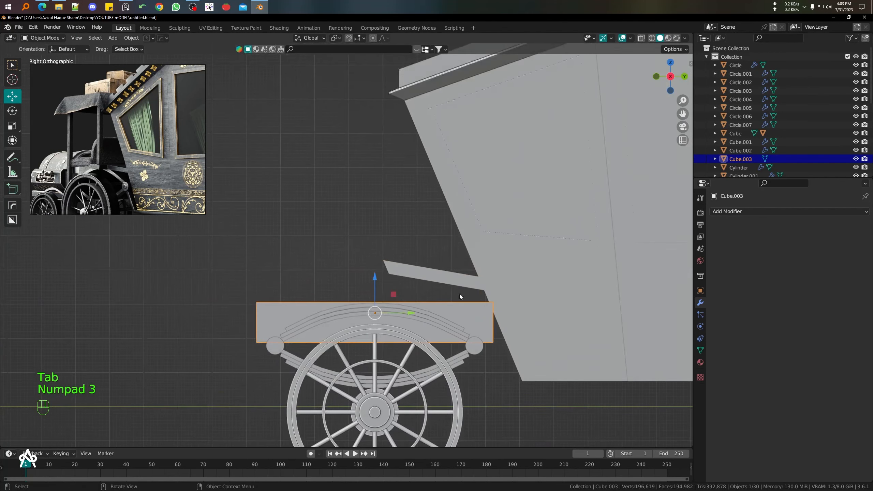
pyautogui.click(450, 287)
pyautogui.press('Tab')
pyautogui.hotkey('shift', 'z')
pyautogui.scroll(3, 398, 270)
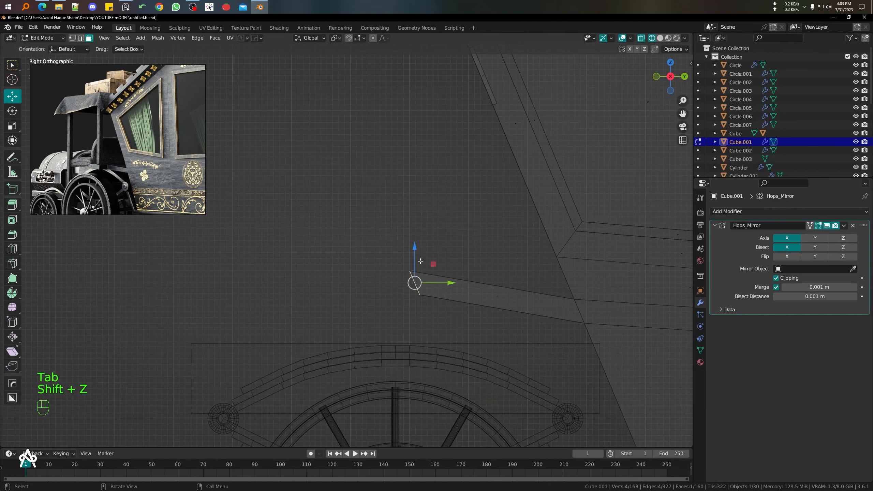
pyautogui.moveTo(417, 255); pyautogui.dragTo(425, 267)
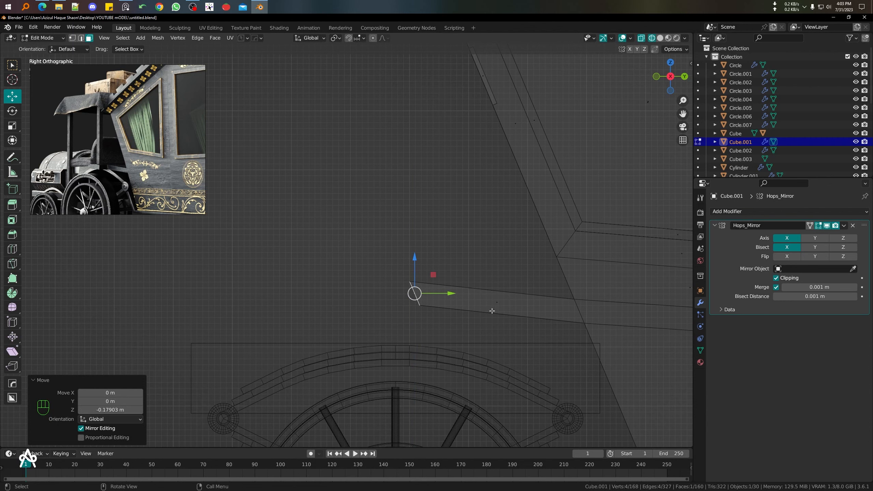
pyautogui.press('r')
pyautogui.click(463, 328)
# Step: Extrude the ledge's end face about 3.644 m along negative Y so it extends over the platform
pyautogui.press('e')
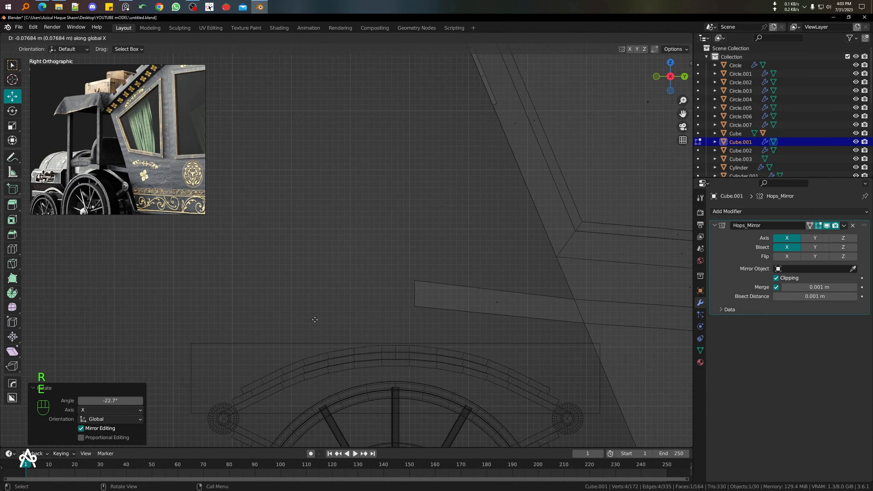
pyautogui.click(248, 320)
pyautogui.keyDown('shift'); pyautogui.moveTo(251, 324); pyautogui.dragTo(382, 318, button='middle'); pyautogui.keyUp('shift')
pyautogui.hotkey('shift', 'z')
pyautogui.scroll(-3, 385, 313)
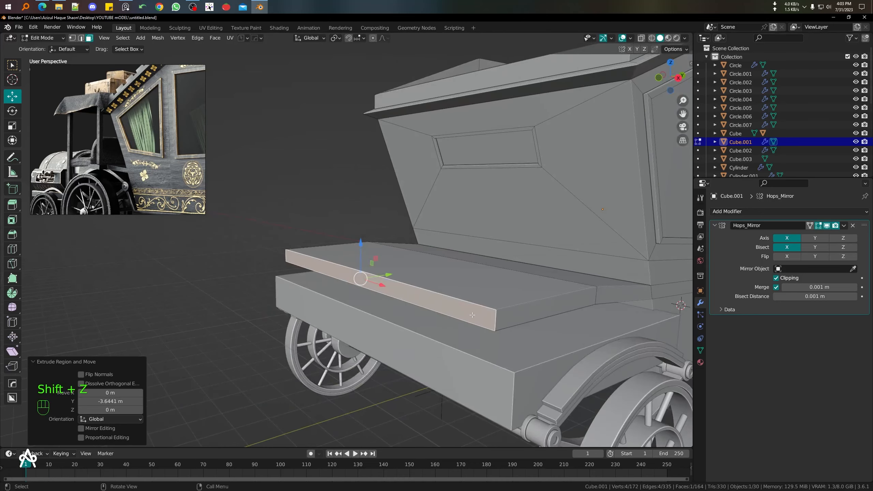
pyautogui.press('Tab')
# Step: Widen the ledge's outer end face by scaling it 1.104 along X to match the platform's width
pyautogui.moveTo(533, 325); pyautogui.dragTo(549, 347, button='middle')
pyautogui.press('KP_7')
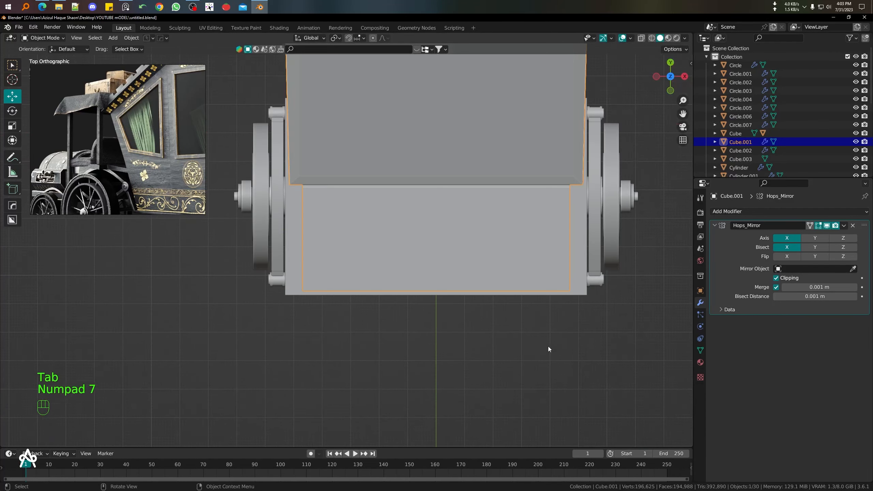
pyautogui.press('Tab')
pyautogui.press('s')
pyautogui.middleClick(600, 331)
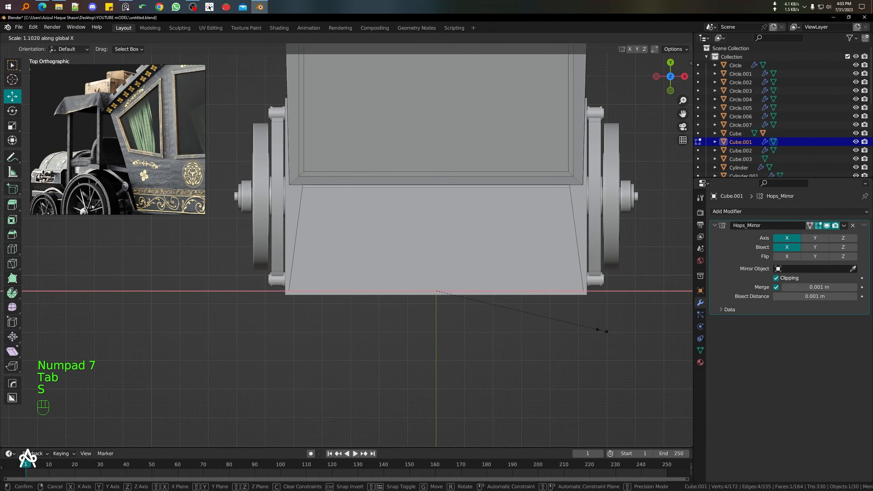
pyautogui.click(602, 331)
pyautogui.moveTo(601, 332); pyautogui.dragTo(465, 309, button='middle')
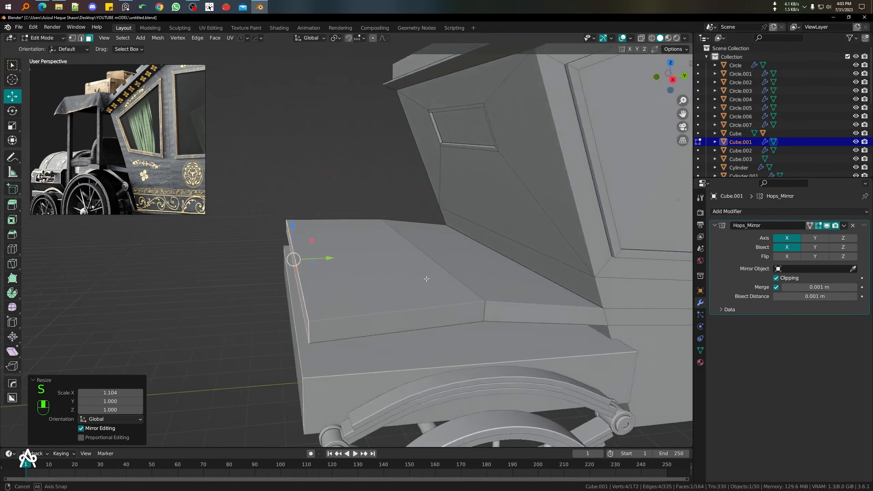
# Step: Lower the ledge's outer end face by 0.18 m along Z so the extension slopes slightly downward
pyautogui.press('KP_3')
pyautogui.scroll(3, 220, 188)
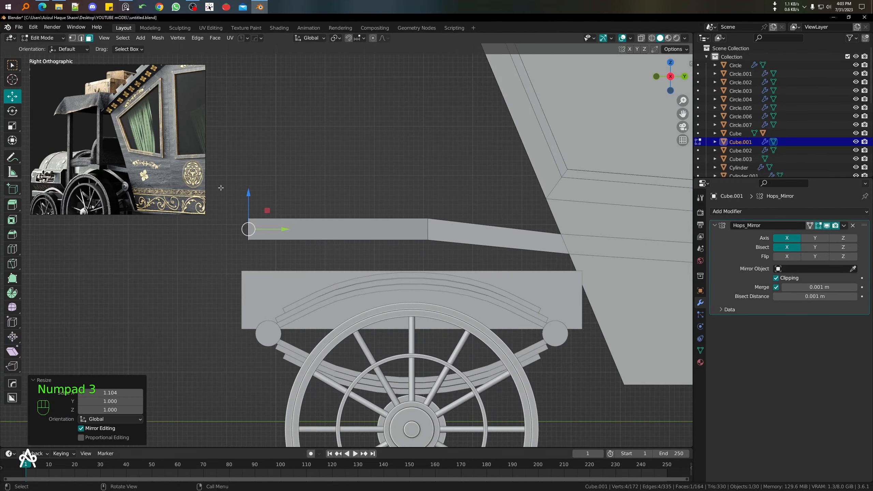
pyautogui.moveTo(244, 199)
pyautogui.mouseDown()
pyautogui.moveTo(245, 223)
pyautogui.moveTo(243, 213)
pyautogui.mouseUp()
pyautogui.keyDown('shift'); pyautogui.moveTo(409, 251); pyautogui.dragTo(412, 293, button='middle'); pyautogui.keyUp('shift')
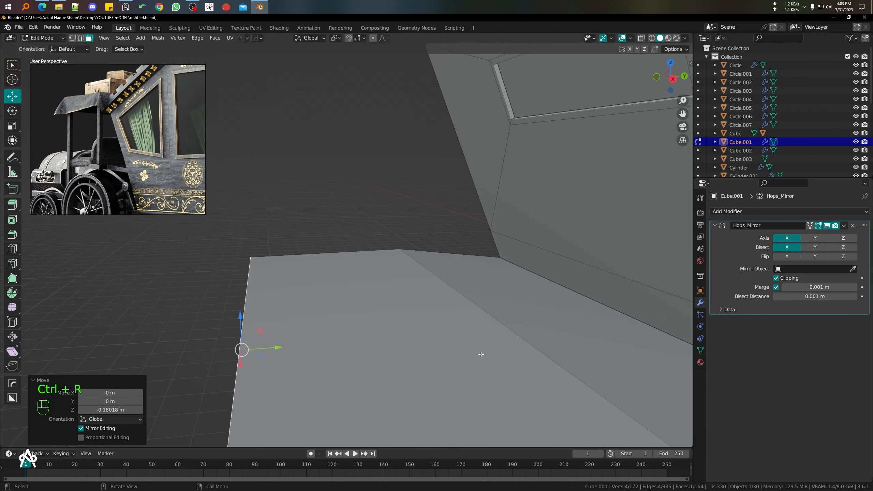
# Step: Add a loop cut across the ledge extension close to its bend, with a slide factor of about 0.8
pyautogui.scroll(-8, 481, 355)
pyautogui.hotkey('ctrl', 'r')
pyautogui.click(433, 297)
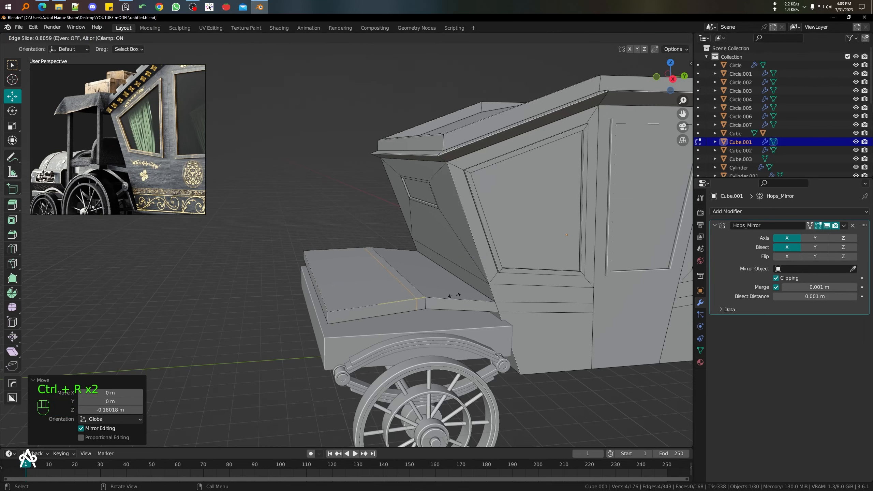
pyautogui.click(451, 295)
pyautogui.moveTo(451, 295); pyautogui.dragTo(426, 293, button='middle')
# Step: Extrude the narrow top face at the ledge's bend upward 2.513 m to form a seat back
pyautogui.press('3')
pyautogui.click(428, 313)
pyautogui.press('e')
pyautogui.click(421, 240)
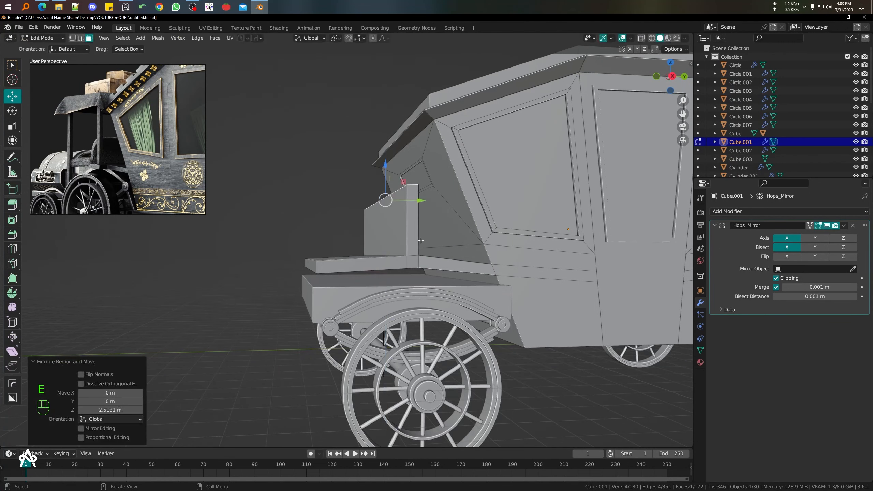
# Step: Tilt the seat back toward the cabin by moving its top face 0.249 m along Y
pyautogui.press('KP_3')
pyautogui.scroll(5, 421, 241)
pyautogui.keyDown('shift'); pyautogui.moveTo(422, 248); pyautogui.dragTo(422, 260, button='middle'); pyautogui.keyUp('shift')
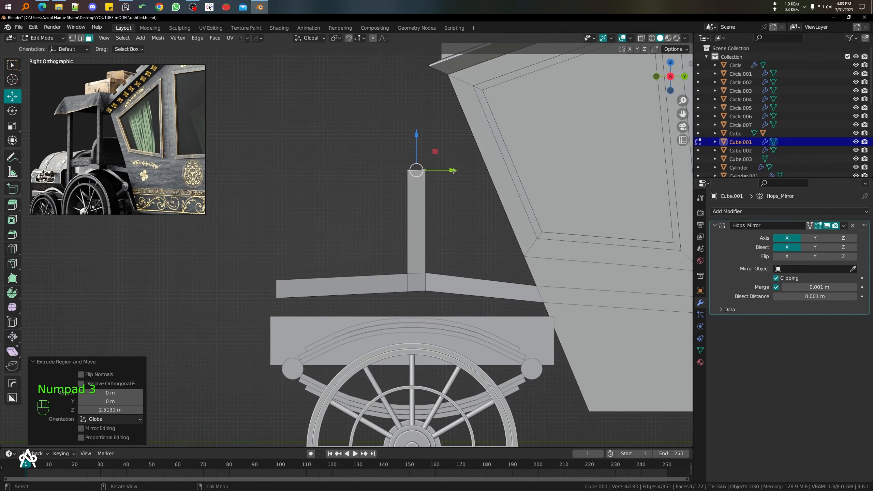
pyautogui.moveTo(452, 170); pyautogui.dragTo(465, 174)
pyautogui.keyDown('shift'); pyautogui.moveTo(465, 174); pyautogui.dragTo(461, 218, button='middle'); pyautogui.keyUp('shift')
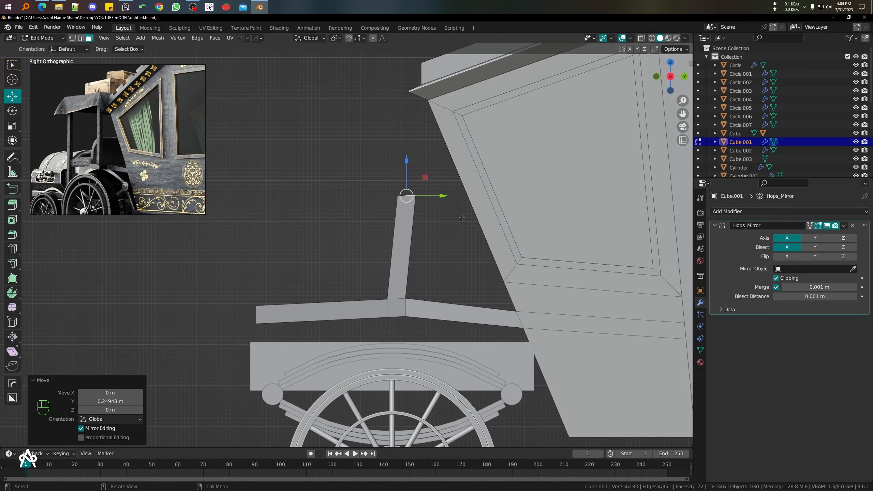
pyautogui.press('r')
pyautogui.rightClick(449, 238)
pyautogui.scroll(3, 448, 238)
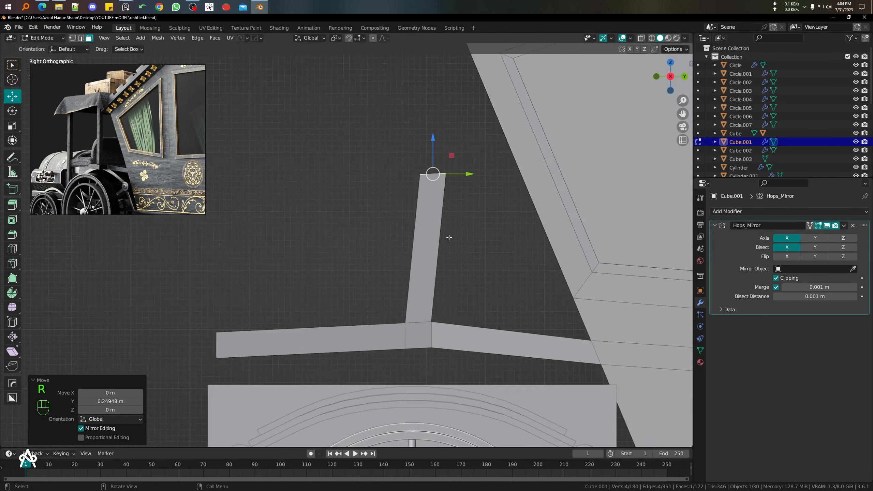
# Step: Flatten the seat back's top to horizontal by scaling its top vertices to 0 along Z
pyautogui.hotkey('shift', 'z')
pyautogui.keyDown('shift'); pyautogui.moveTo(458, 224); pyautogui.dragTo(450, 253, button='middle'); pyautogui.keyUp('shift')
pyautogui.press('1')
pyautogui.moveTo(388, 154); pyautogui.dragTo(431, 231)
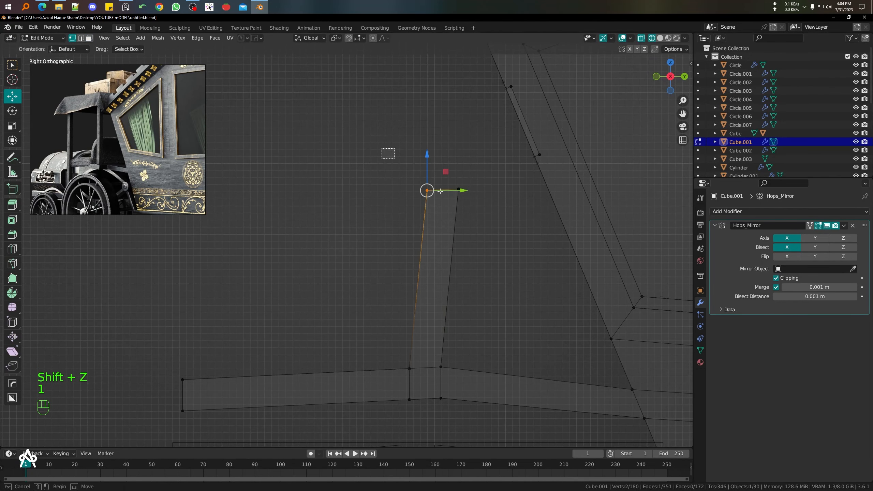
pyautogui.moveTo(440, 191); pyautogui.dragTo(491, 225)
pyautogui.press('s')
pyautogui.press('z')
pyautogui.press('0')
pyautogui.press('Return')
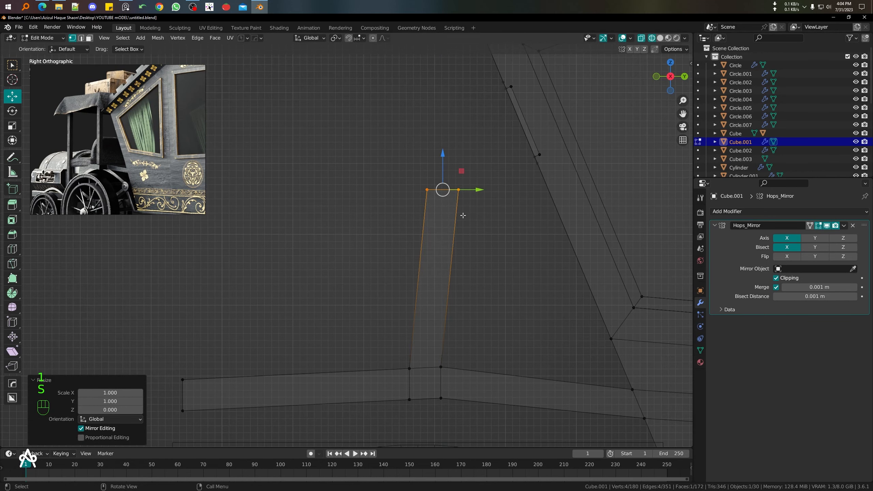
# Step: Raise the ledge's outer end vertices along Z so the seat section runs roughly horizontal
pyautogui.scroll(-2, 463, 215)
pyautogui.keyDown('shift'); pyautogui.moveTo(178, 281); pyautogui.dragTo(235, 214, button='middle'); pyautogui.keyUp('shift')
pyautogui.moveTo(235, 213); pyautogui.dragTo(302, 298)
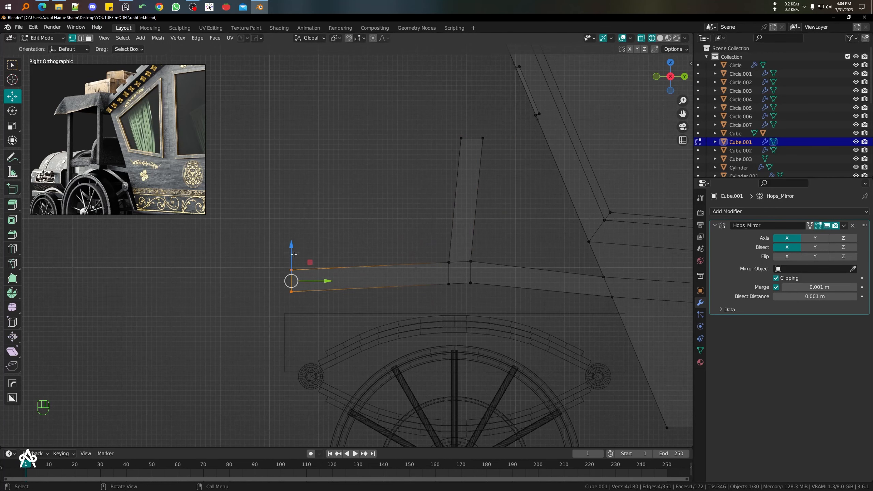
pyautogui.moveTo(294, 255); pyautogui.dragTo(292, 246)
pyautogui.click(437, 305)
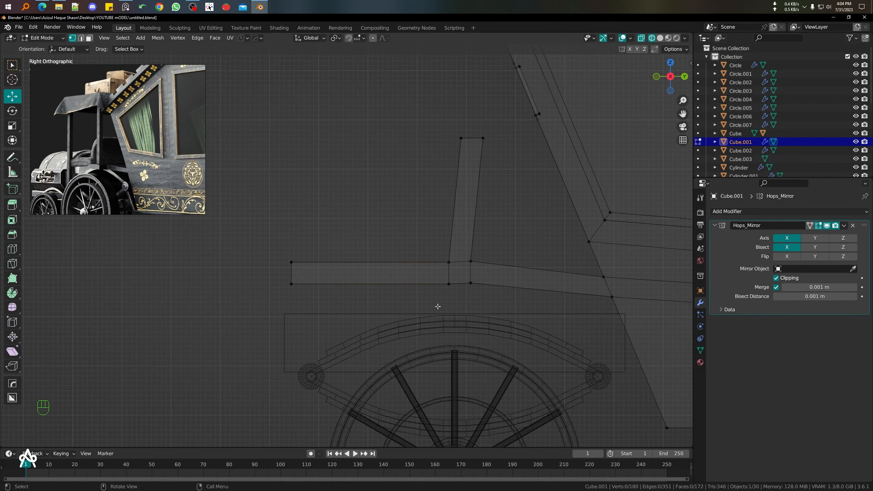
# Step: Rotate the vertices where the ledge meets the seat back by about 3.8° in the side view
pyautogui.moveTo(419, 237); pyautogui.dragTo(503, 310)
pyautogui.scroll(3, 506, 289)
pyautogui.press('r')
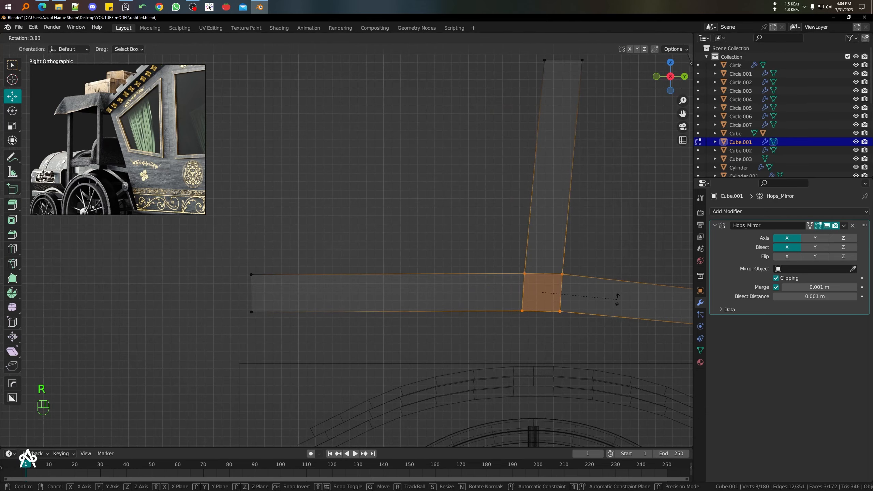
pyautogui.click(617, 299)
pyautogui.scroll(-4, 605, 261)
pyautogui.hotkey('shift', 'z')
# Step: Raise the top face of the box under the driver's seat by 0.436 m along Z
pyautogui.moveTo(584, 275)
pyautogui.mouseDown(button='middle')
pyautogui.moveTo(467, 302)
pyautogui.moveTo(418, 289)
pyautogui.moveTo(454, 315)
pyautogui.moveTo(462, 300)
pyautogui.mouseUp(button='middle')
pyautogui.press('Tab')
pyautogui.scroll(-5, 469, 301)
pyautogui.keyDown('shift'); pyautogui.click(457, 307); pyautogui.keyUp('shift')
pyautogui.press('Tab')
pyautogui.click(476, 300)
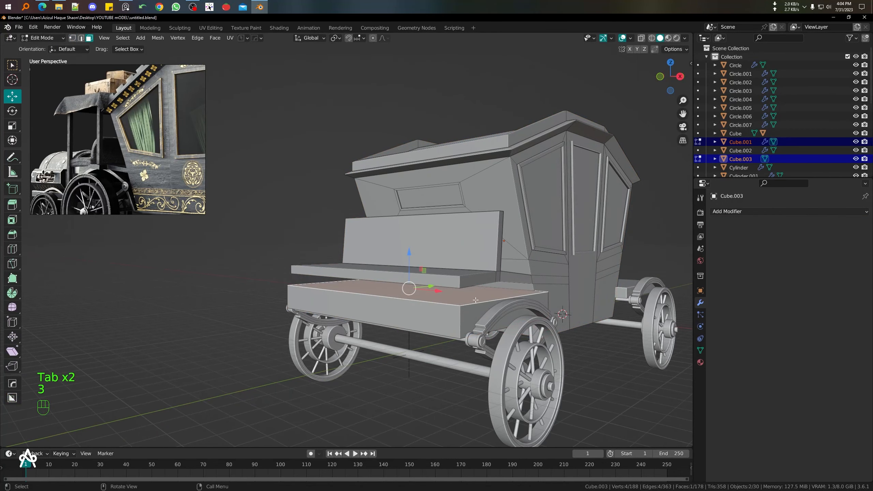
pyautogui.moveTo(407, 265); pyautogui.dragTo(412, 243)
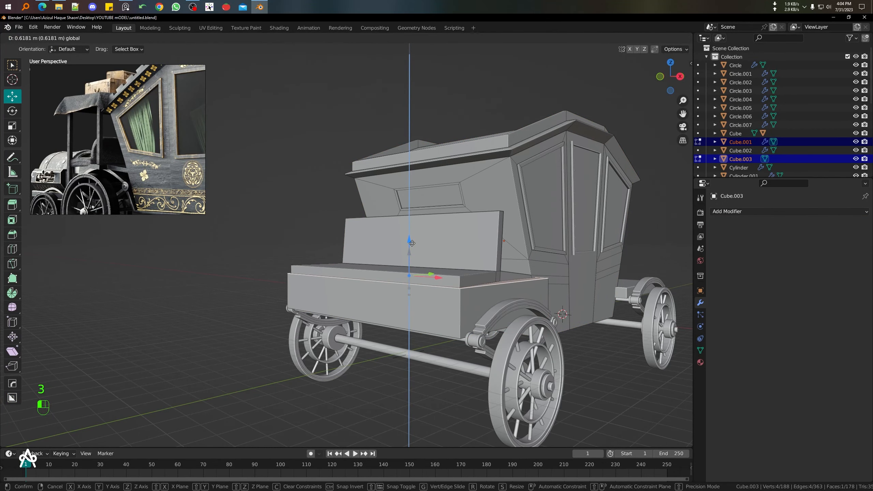
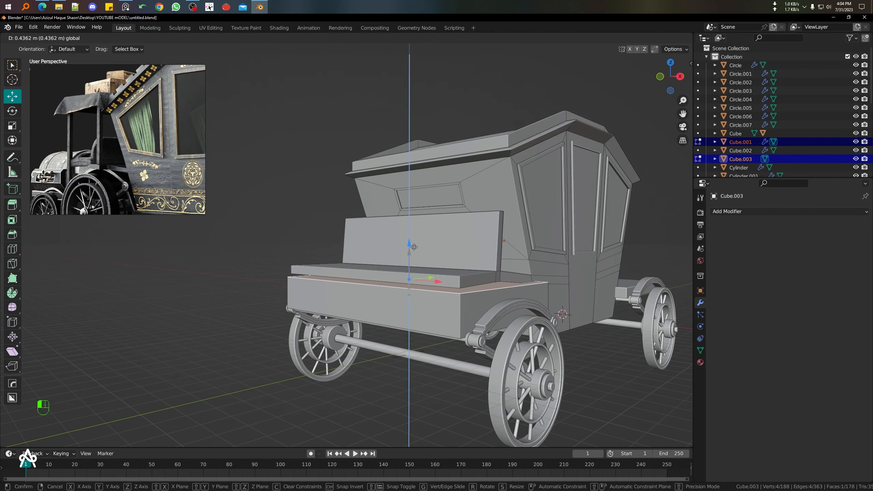
pyautogui.moveTo(414, 247); pyautogui.dragTo(414, 247)
pyautogui.press('KP_3')
pyautogui.scroll(2, 395, 281)
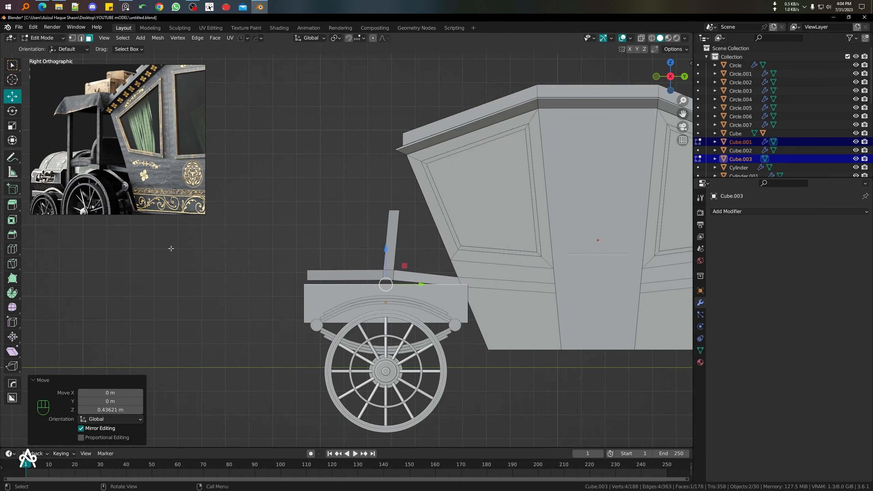
# Step: Bevel the cabin-side top edge of the box under the seat with a width of 1.33 m and 5 segments
pyautogui.click(134, 168)
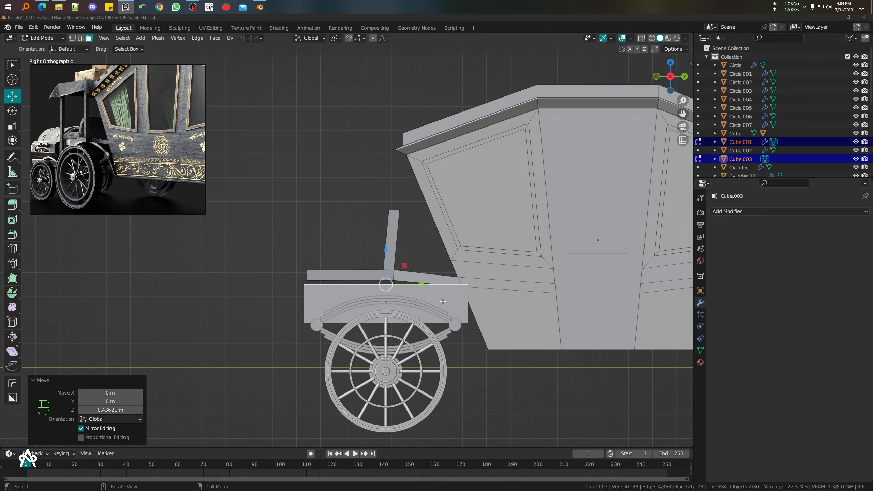
pyautogui.moveTo(442, 302); pyautogui.dragTo(398, 289, button='middle')
pyautogui.press('Tab')
pyautogui.press('KP_3')
pyautogui.scroll(3, 436, 304)
pyautogui.press('Tab')
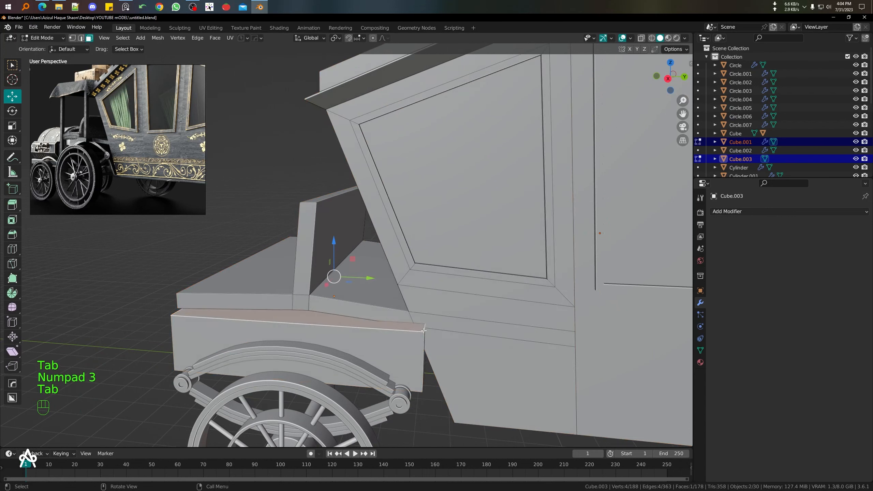
pyautogui.press('2')
pyautogui.rightClick(491, 323)
pyautogui.click(501, 277)
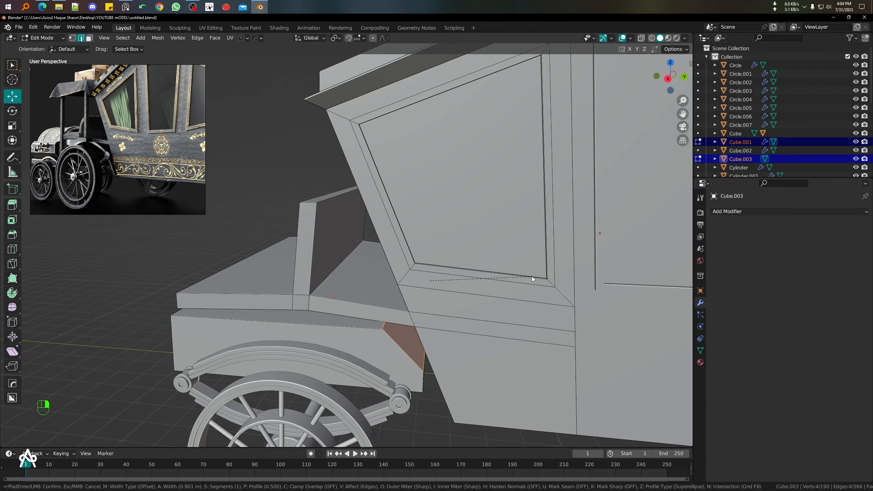
pyautogui.scroll(3, 533, 277)
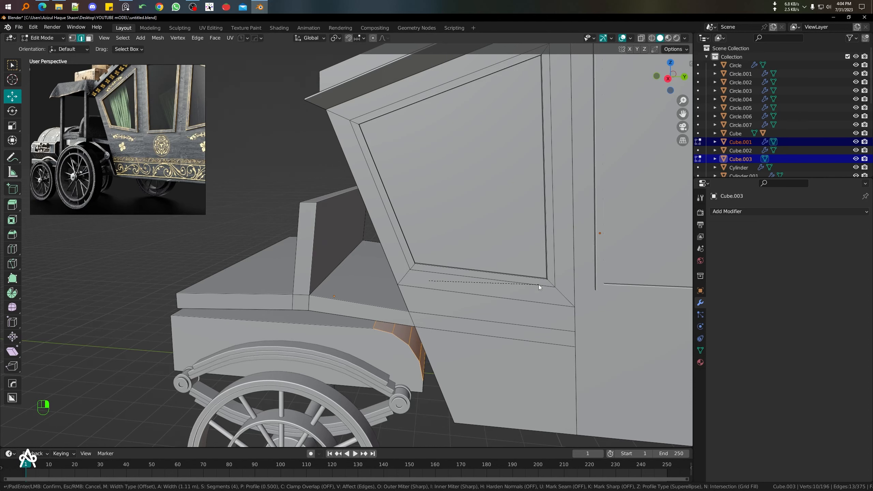
pyautogui.scroll(1, 539, 285)
pyautogui.click(546, 290)
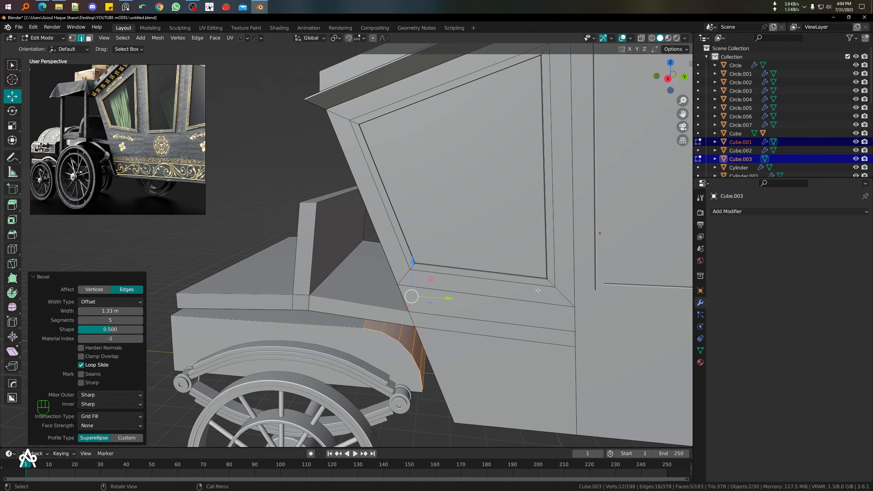
# Step: Try to bevel the outer top edge of the box under the seat by about 0.64 m with 5 segments
pyautogui.press('KP_3')
pyautogui.scroll(3, 344, 293)
pyautogui.press('Tab')
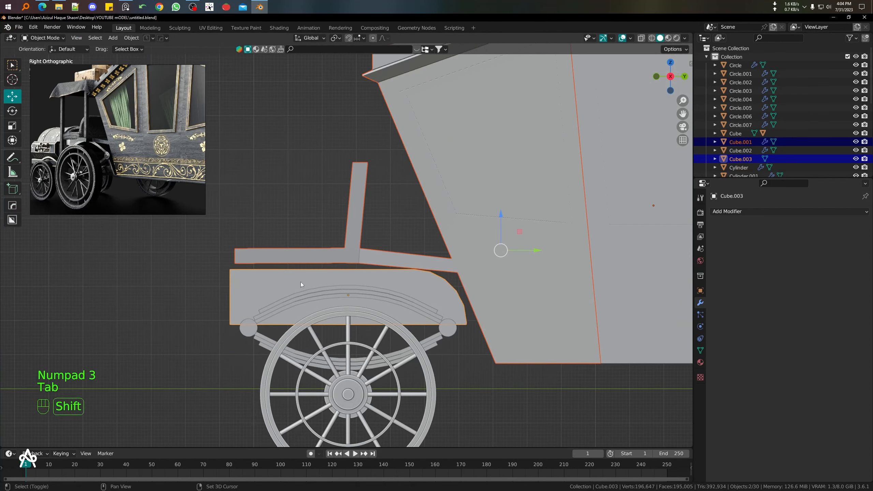
pyautogui.keyDown('shift'); pyautogui.moveTo(300, 282); pyautogui.dragTo(481, 308, button='middle'); pyautogui.keyUp('shift')
pyautogui.click(488, 309)
pyautogui.press('Tab')
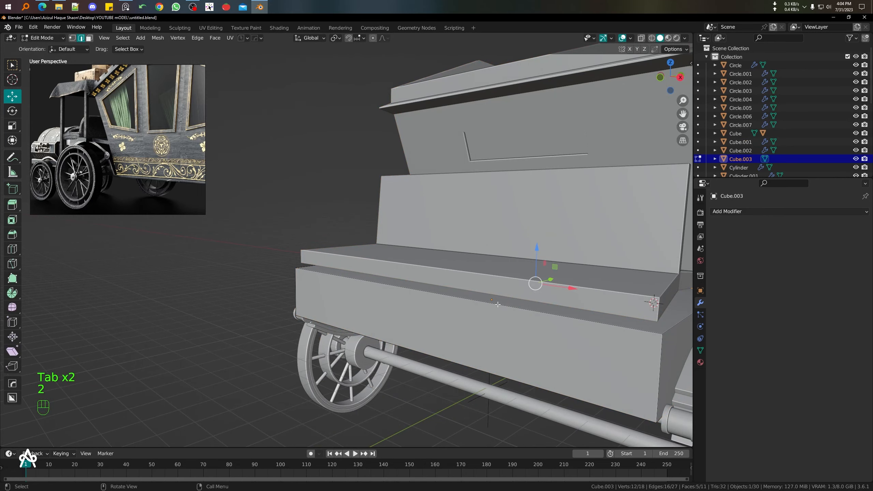
pyautogui.click(497, 304)
pyautogui.rightClick(591, 313)
pyautogui.click(599, 273)
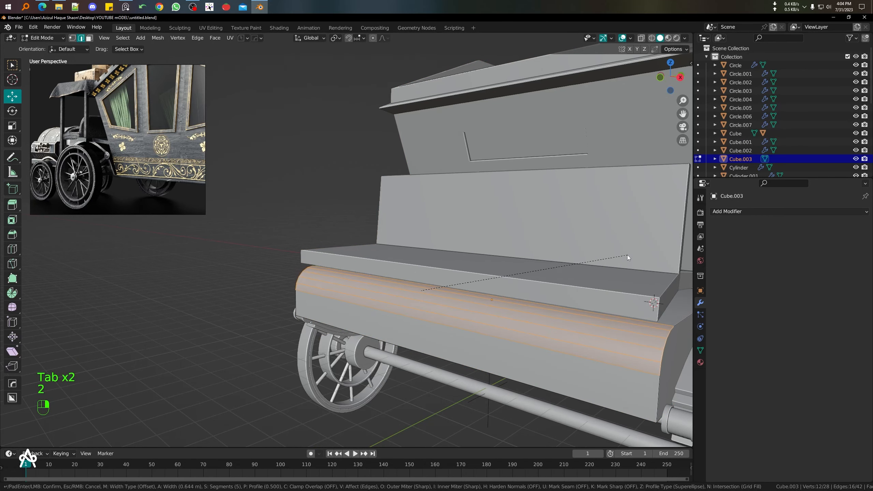
pyautogui.click(627, 256)
pyautogui.press('Tab')
pyautogui.press('KP_3')
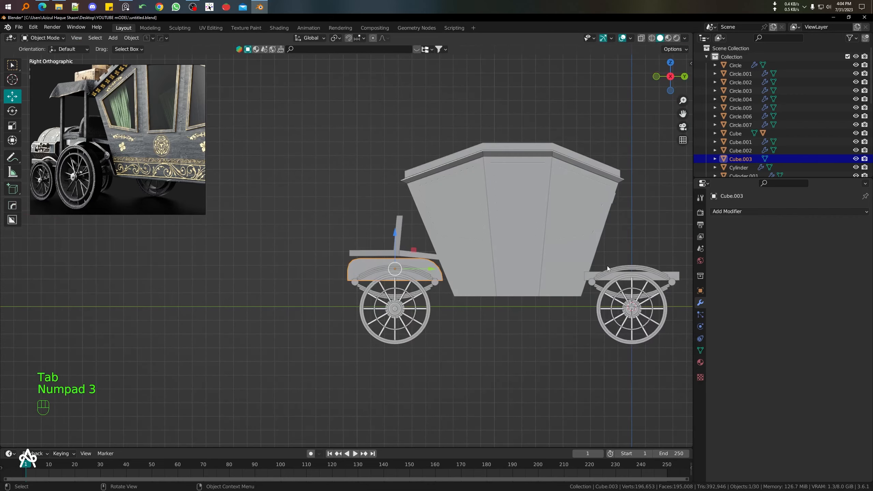
# Step: Undo the bevel on the outer top edge of the box under the seat
pyautogui.scroll(4, 606, 265)
pyautogui.press('Tab')
pyautogui.moveTo(532, 286); pyautogui.dragTo(580, 297, button='middle')
pyautogui.hotkey('ctrl', 'z')
pyautogui.rightClick(552, 306)
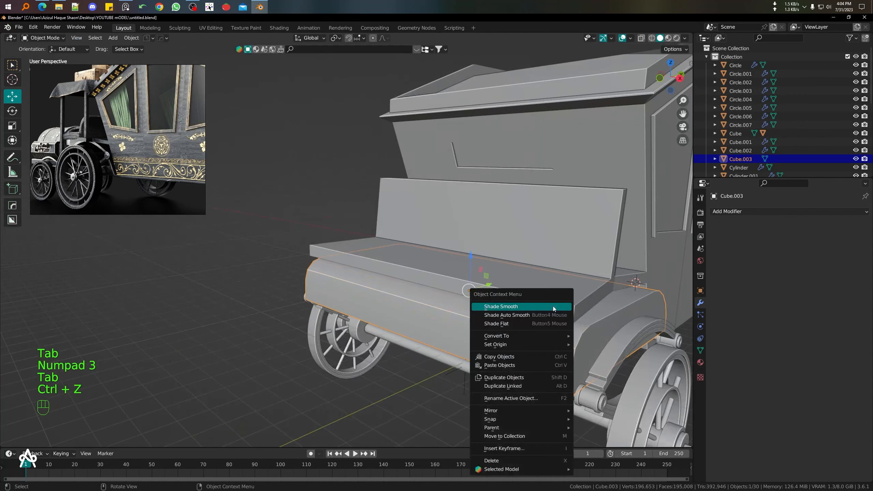
pyautogui.hotkey('ctrl', 'z')
pyautogui.hotkey('ctrl', 'z')
# Step: Bevel the outer top edge of the box under the seat with 5 segments to round it
pyautogui.rightClick(509, 302)
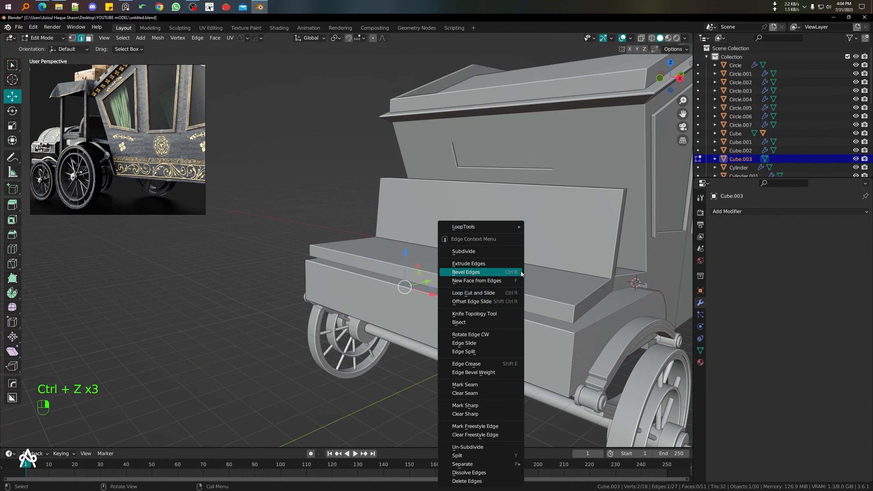
pyautogui.click(481, 272)
pyautogui.click(548, 257)
pyautogui.press('Tab')
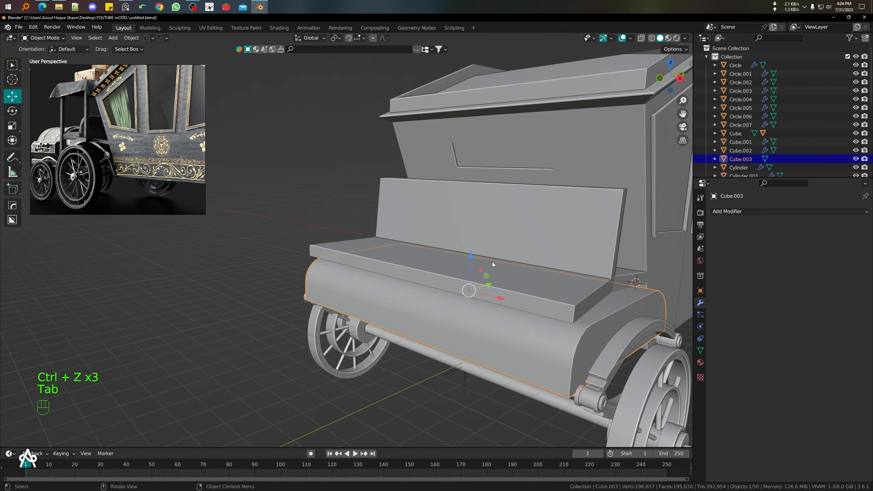
pyautogui.press('KP_3')
pyautogui.scroll(3, 435, 275)
pyautogui.press('Tab')
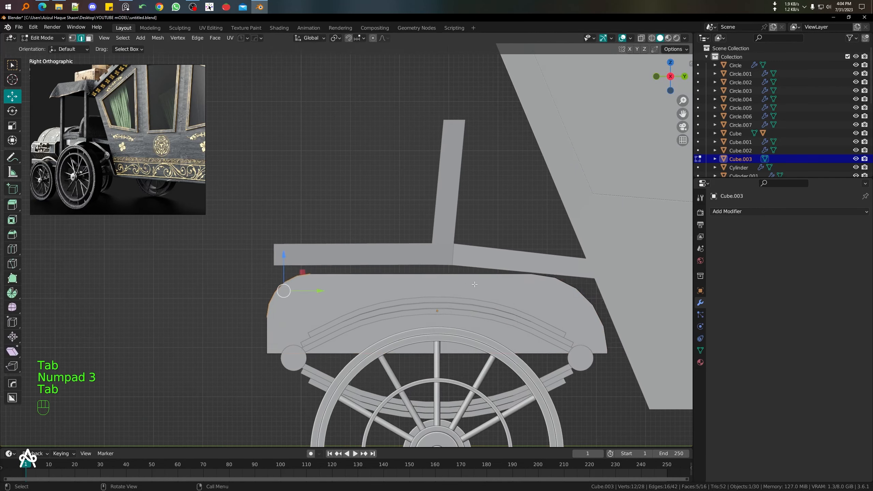
# Step: Inspect the flat platform above the wheels at the opposite end of the carriage and select it
pyautogui.press('Tab')
pyautogui.scroll(-4, 475, 285)
pyautogui.keyDown('shift'); pyautogui.moveTo(480, 297); pyautogui.dragTo(436, 281, button='middle'); pyautogui.keyUp('shift')
pyautogui.scroll(2, 493, 275)
pyautogui.keyDown('shift'); pyautogui.moveTo(605, 307); pyautogui.dragTo(302, 275, button='middle'); pyautogui.keyUp('shift')
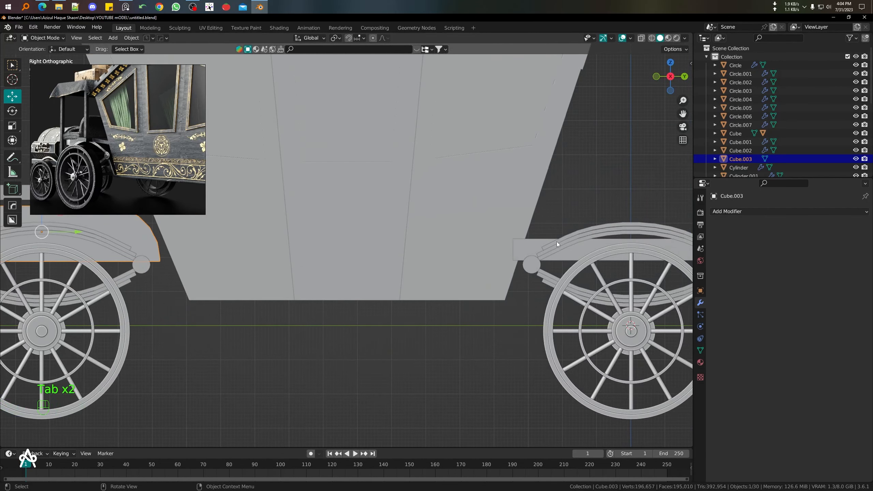
pyautogui.moveTo(537, 267); pyautogui.dragTo(473, 256, button='middle')
pyautogui.scroll(-3, 336, 234)
pyautogui.click(522, 263)
pyautogui.click(497, 270)
# Step: Browse the reference images for how the wheels and chimney end join the carriage body
pyautogui.scroll(-4, 173, 168)
pyautogui.moveTo(174, 168); pyautogui.dragTo(120, 161, button='middle')
pyautogui.scroll(4, 134, 158)
pyautogui.scroll(-4, 115, 168)
pyautogui.scroll(-6, 113, 170)
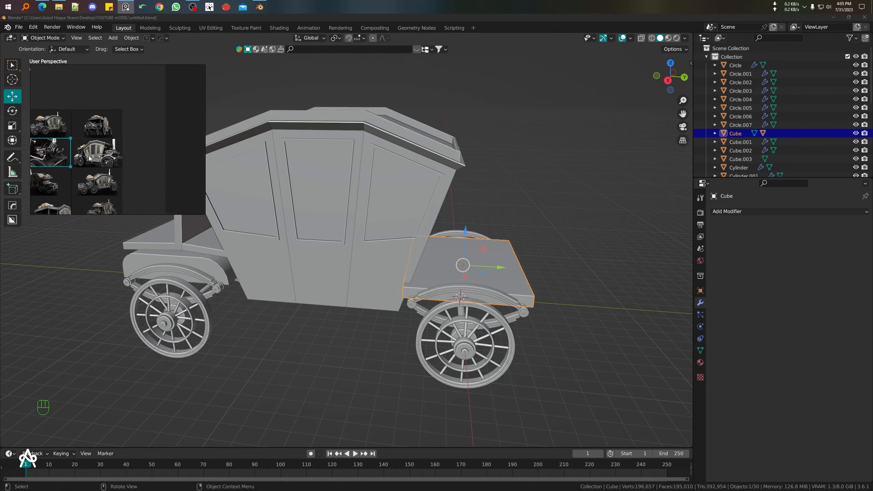
pyautogui.moveTo(107, 174); pyautogui.dragTo(73, 127, button='middle')
pyautogui.scroll(3, 71, 126)
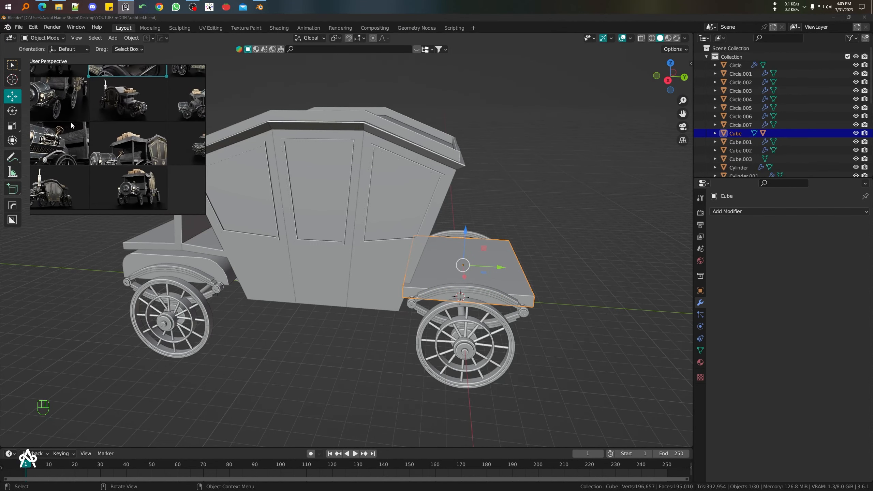
pyautogui.moveTo(119, 172); pyautogui.dragTo(146, 137, button='middle')
pyautogui.scroll(8, 79, 160)
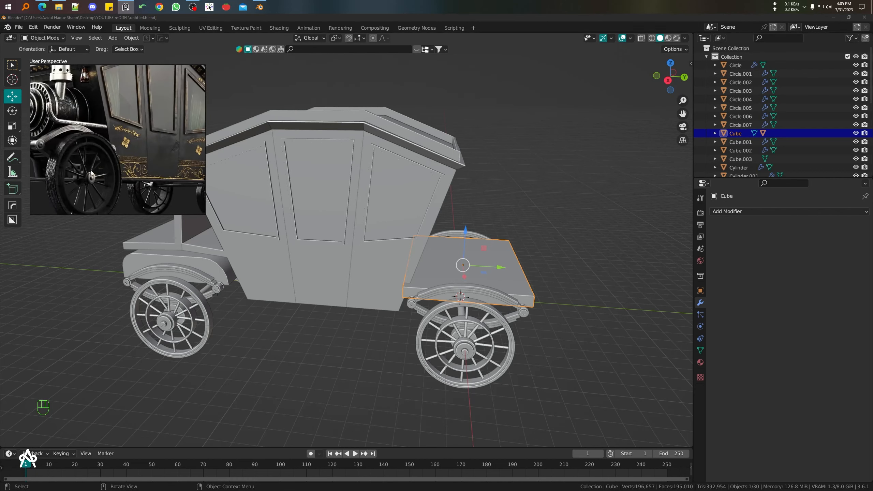
pyautogui.scroll(-4, 142, 145)
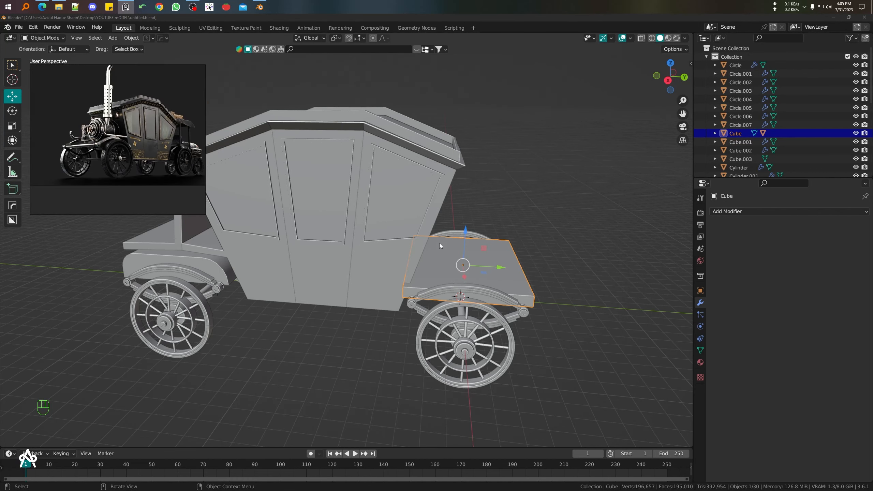
# Step: Examine the gap between the cabin's lower edge and the leaf springs beside the flat platform
pyautogui.moveTo(480, 277); pyautogui.dragTo(504, 258, button='middle')
pyautogui.scroll(3, 503, 258)
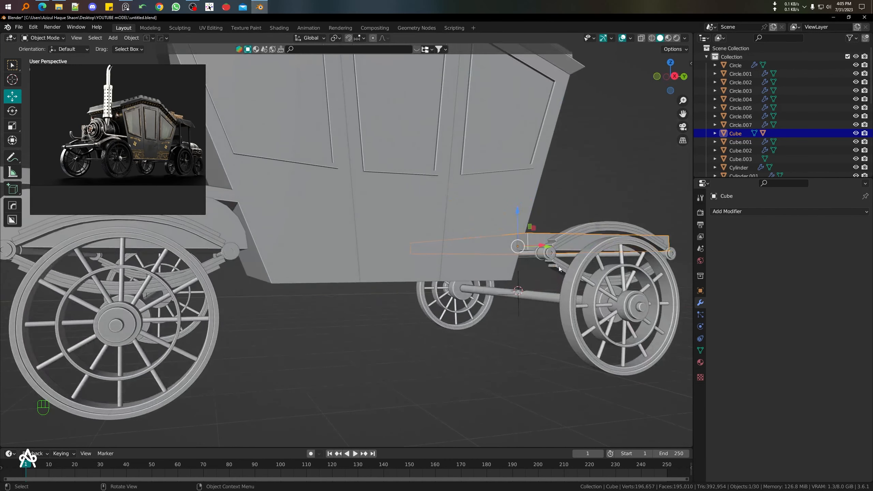
pyautogui.press('KP_3')
pyautogui.scroll(5, 558, 265)
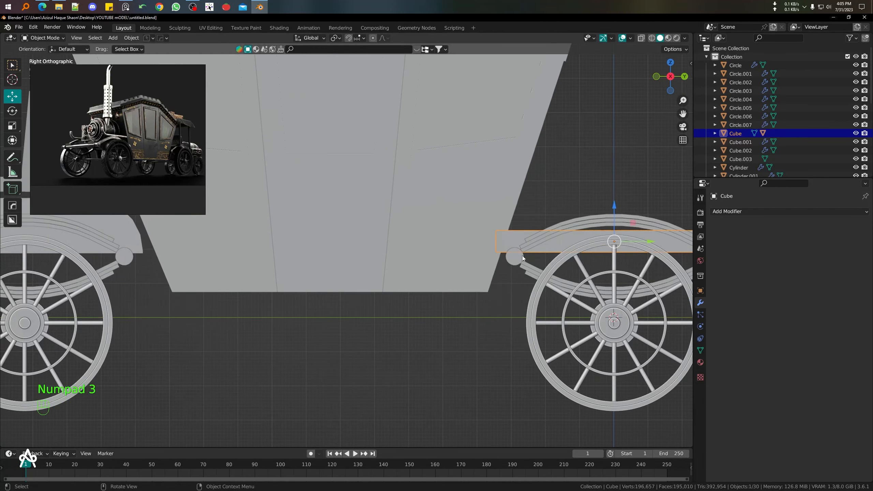
pyautogui.scroll(2, 523, 255)
pyautogui.moveTo(554, 254)
pyautogui.keyDown('shift'); pyautogui.mouseDown(button='middle')
pyautogui.moveTo(509, 240)
pyautogui.moveTo(557, 237)
pyautogui.moveTo(546, 241)
pyautogui.mouseUp(button='middle'); pyautogui.keyUp('shift')
pyautogui.scroll(-2, 556, 228)
pyautogui.scroll(-3, 545, 242)
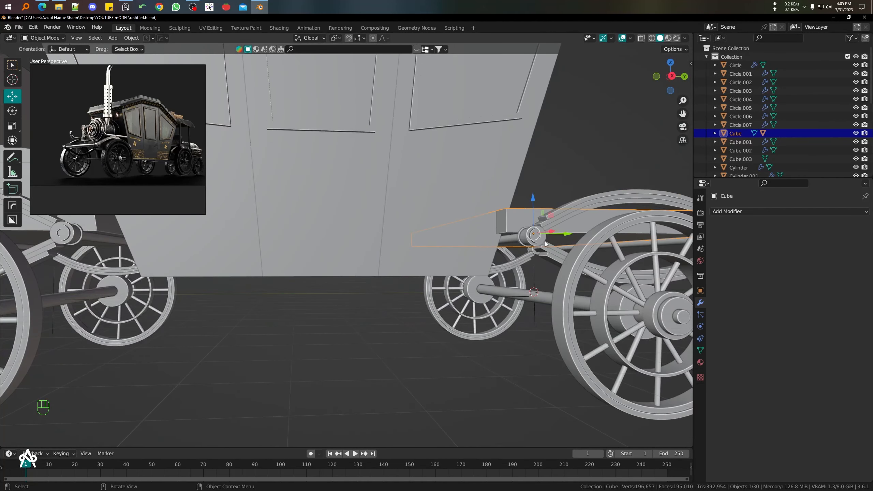
# Step: Study the reference images of the undercarriage for how the wheel assembly attaches to the cabin
pyautogui.scroll(5, 175, 131)
pyautogui.scroll(-12, 70, 127)
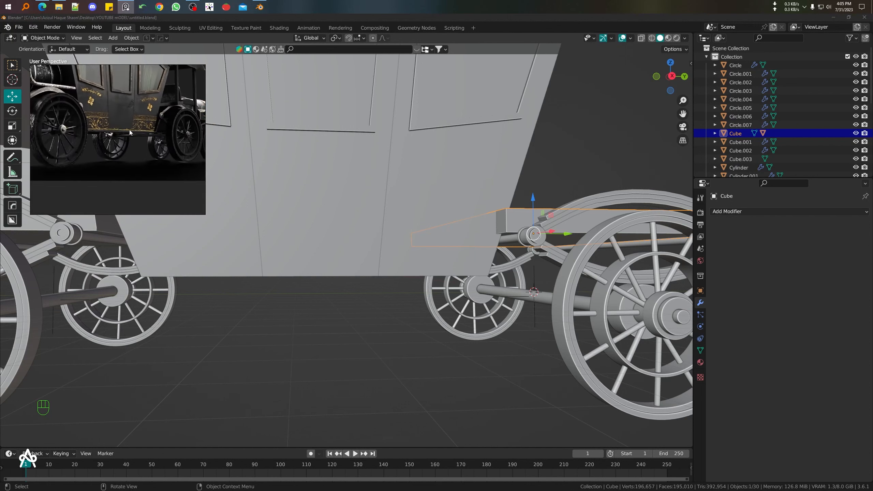
pyautogui.scroll(5, 117, 148)
pyautogui.scroll(6, 117, 148)
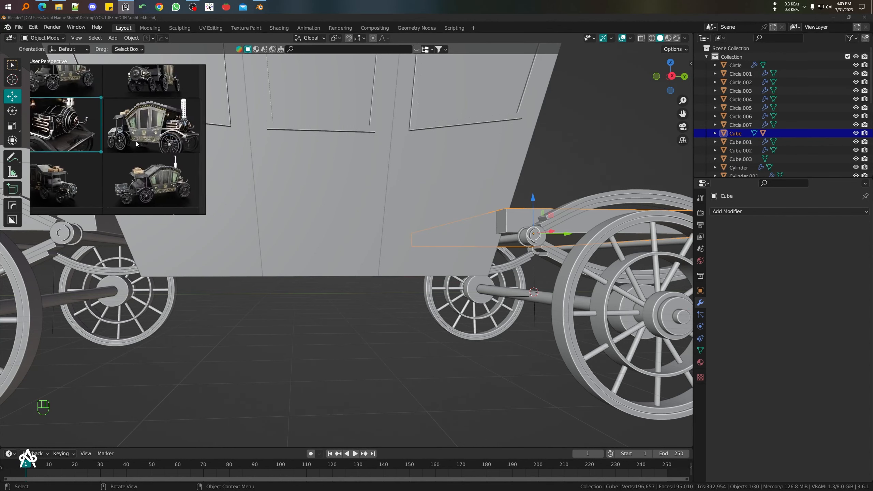
pyautogui.moveTo(117, 111); pyautogui.dragTo(178, 211, button='middle')
pyautogui.scroll(4, 124, 149)
pyautogui.moveTo(125, 150); pyautogui.dragTo(128, 173, button='middle')
pyautogui.scroll(-4, 128, 174)
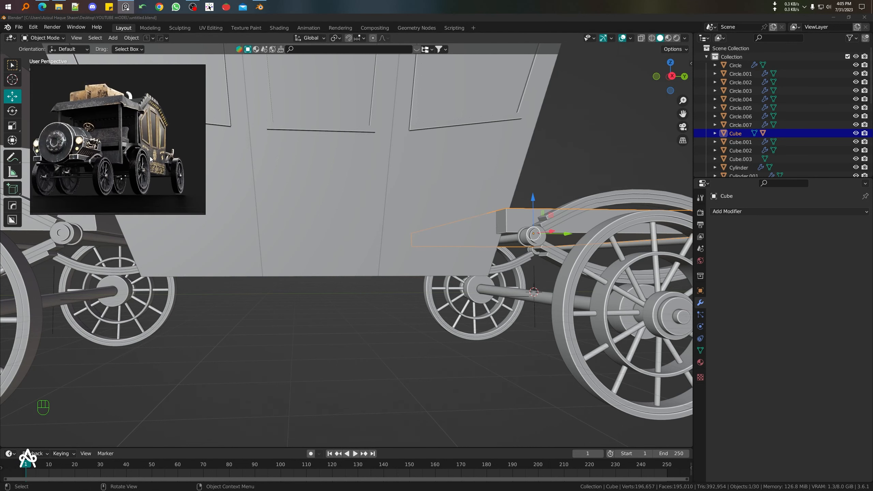
pyautogui.moveTo(195, 148); pyautogui.dragTo(133, 152, button='middle')
pyautogui.scroll(3, 127, 175)
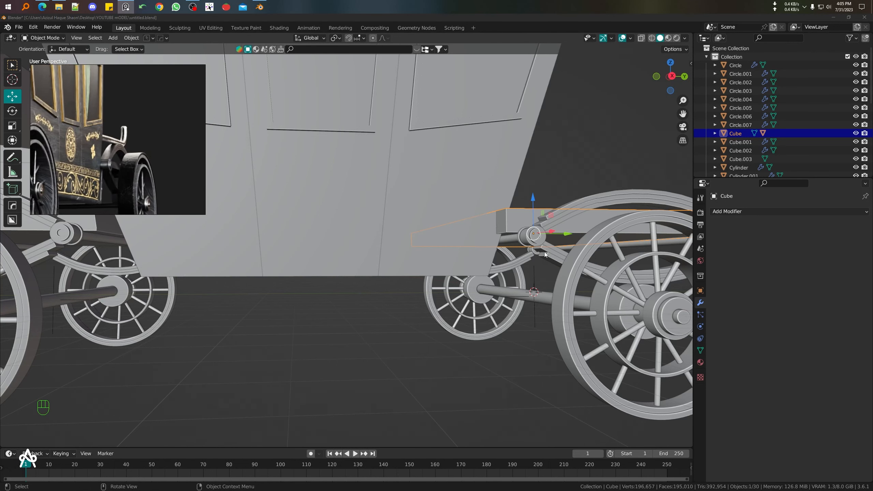
# Step: Add a plane and move it below the middle of the cabin in the side view
pyautogui.click(523, 237)
pyautogui.press('KP_3')
pyautogui.scroll(4, 509, 238)
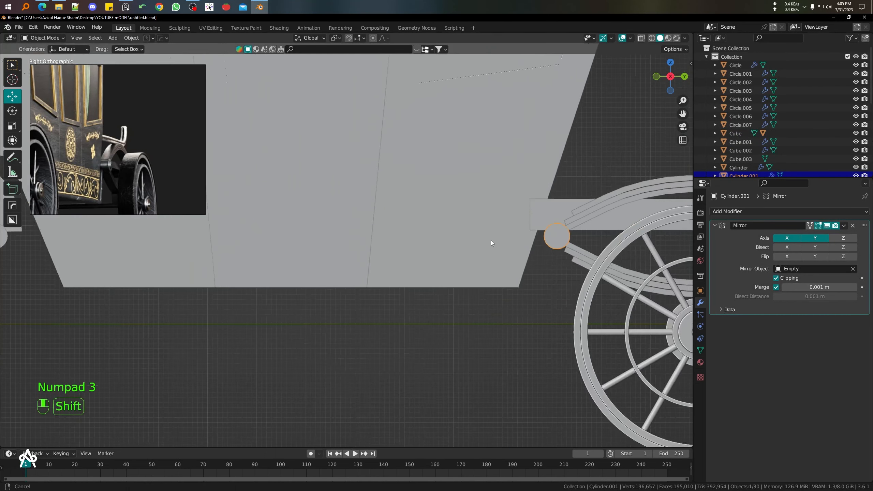
pyautogui.keyDown('shift'); pyautogui.moveTo(491, 240); pyautogui.dragTo(561, 242, button='middle'); pyautogui.keyUp('shift')
pyautogui.hotkey('shift', 'a')
pyautogui.click(596, 241)
pyautogui.scroll(-8, 482, 268)
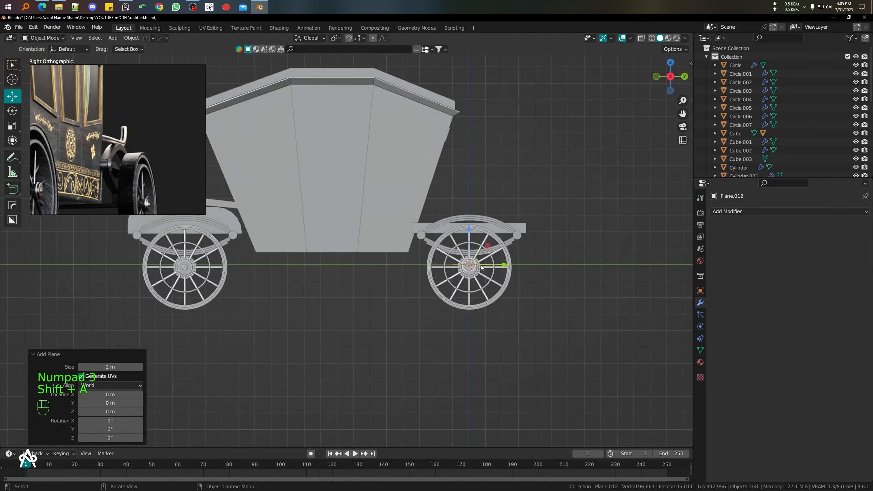
pyautogui.press('g')
pyautogui.click(359, 274)
# Step: Move the plane out beside the cabin, about 7.2 m along X, and scale it down
pyautogui.press('KP_7')
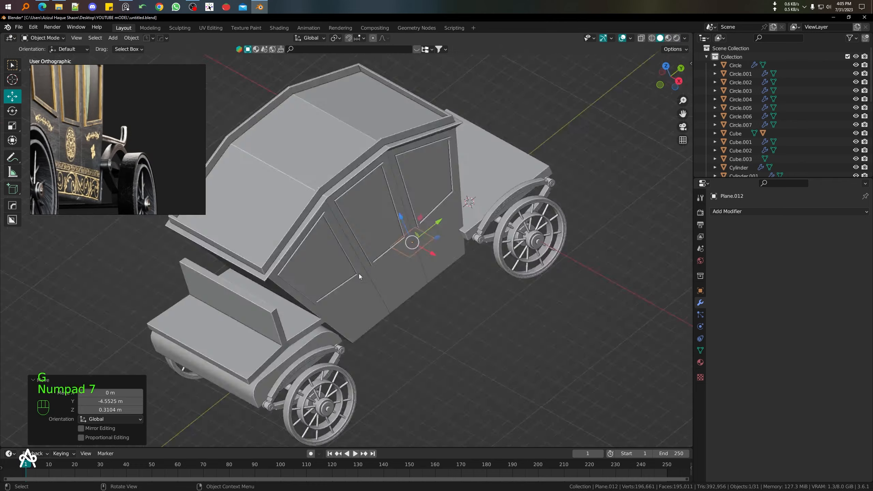
pyautogui.press('g')
pyautogui.click(511, 263)
pyautogui.scroll(4, 511, 263)
pyautogui.press('s')
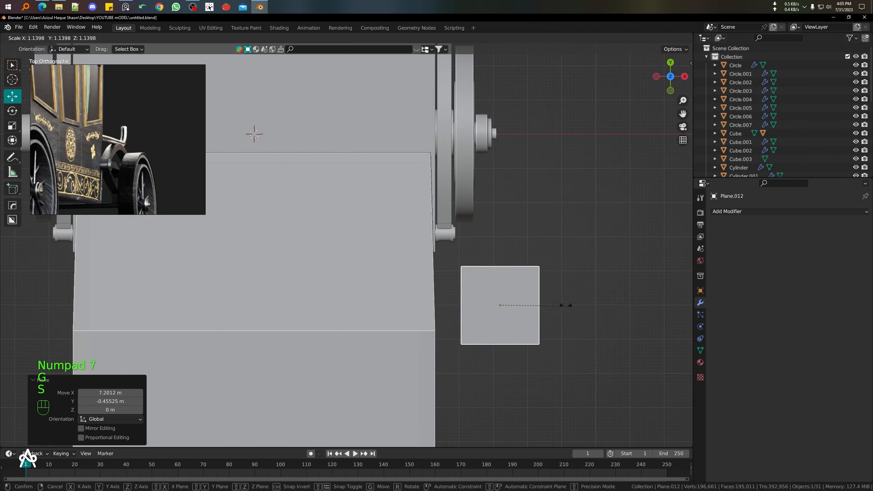
pyautogui.click(512, 299)
# Step: Delete one side of the plane to leave a single edge and align it with the leaf spring's end joint from above
pyautogui.press('Tab')
pyautogui.scroll(2, 451, 285)
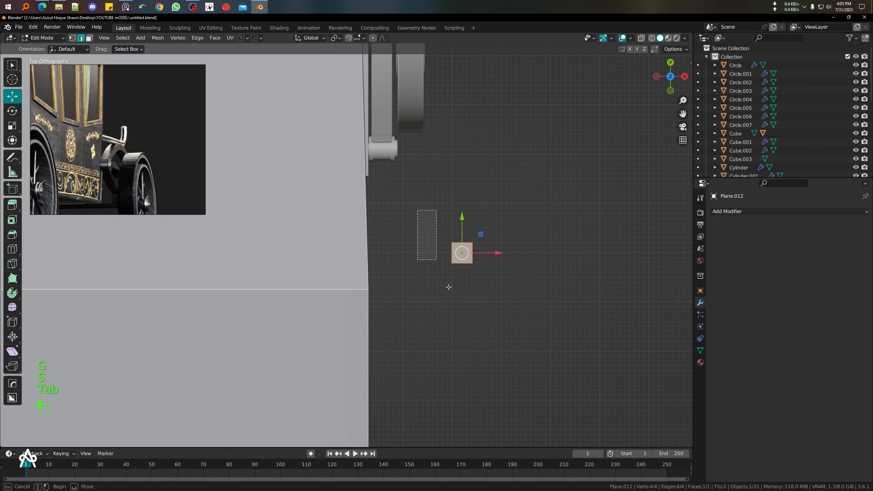
pyautogui.press('x')
pyautogui.click(468, 247)
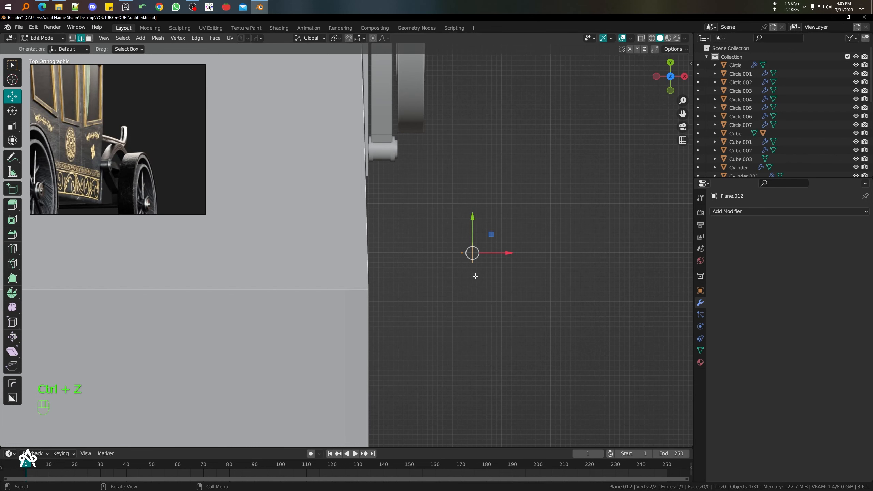
pyautogui.press('g')
pyautogui.click(415, 181)
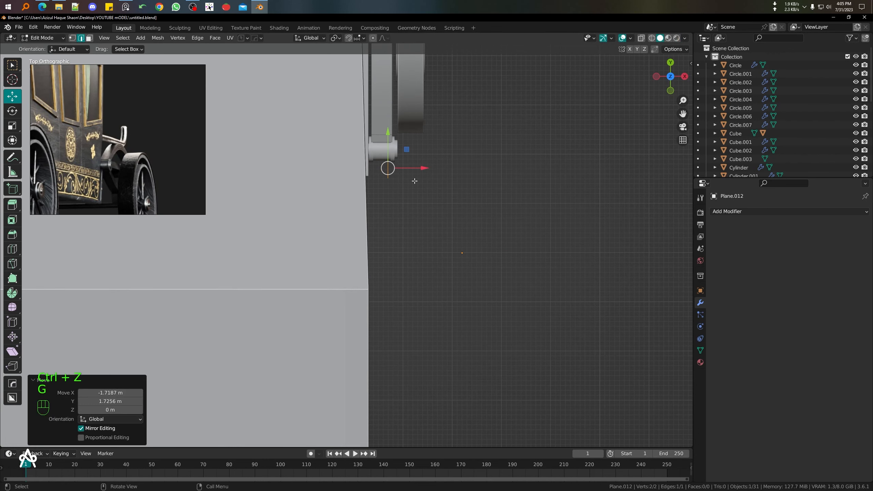
# Step: Reopen the plane's mesh in the side view and delete one end of the edge, leaving a single vertex
pyautogui.press('KP_3')
pyautogui.scroll(3, 415, 181)
pyautogui.press('Tab')
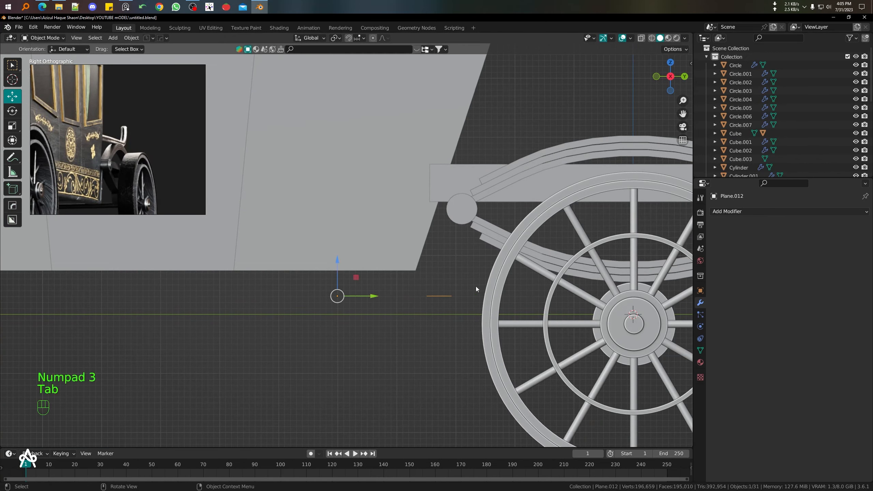
pyautogui.press('1')
pyautogui.click(383, 256)
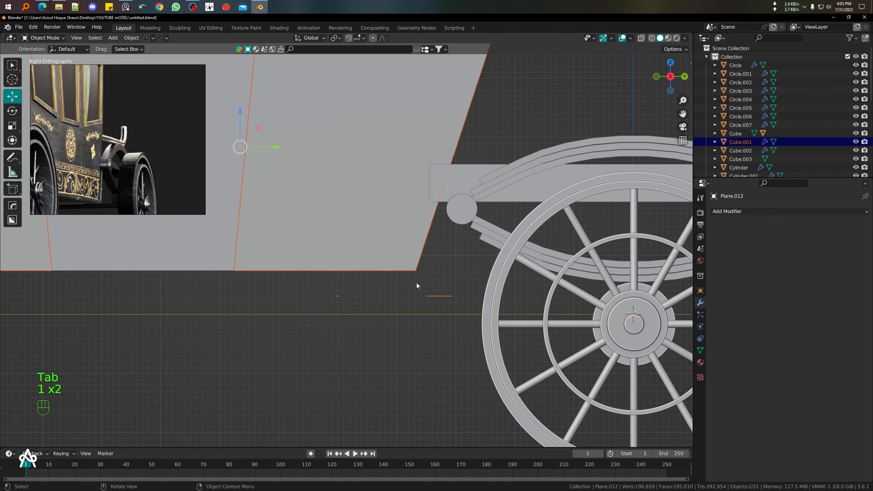
pyautogui.click(442, 295)
pyautogui.press('Tab')
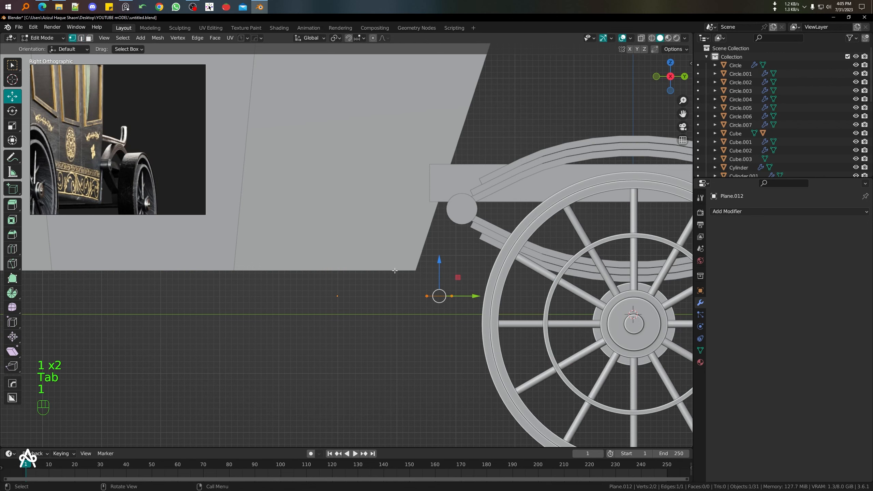
pyautogui.moveTo(394, 270); pyautogui.dragTo(440, 351)
pyautogui.press('x')
pyautogui.click(431, 281)
# Step: Move the remaining vertex up onto the leaf spring's end joint beside the flat platform
pyautogui.moveTo(428, 260); pyautogui.dragTo(462, 316)
pyautogui.press('g')
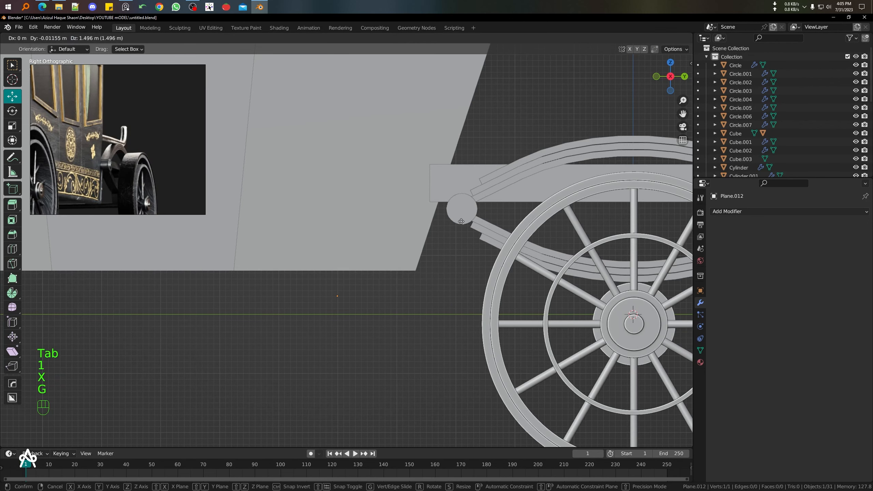
pyautogui.click(461, 220)
pyautogui.hotkey('shift', 'z')
pyautogui.keyDown('shift'); pyautogui.moveTo(468, 221); pyautogui.dragTo(531, 203, button='middle'); pyautogui.keyUp('shift')
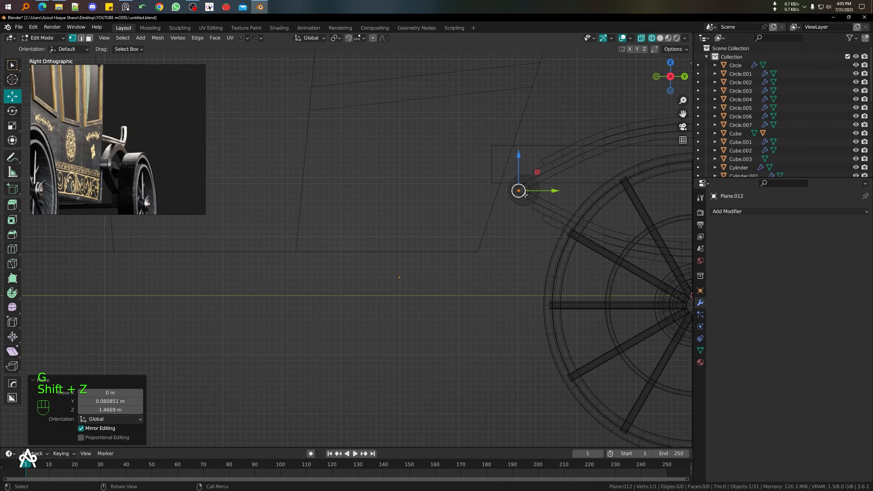
pyautogui.press('g')
pyautogui.click(531, 187)
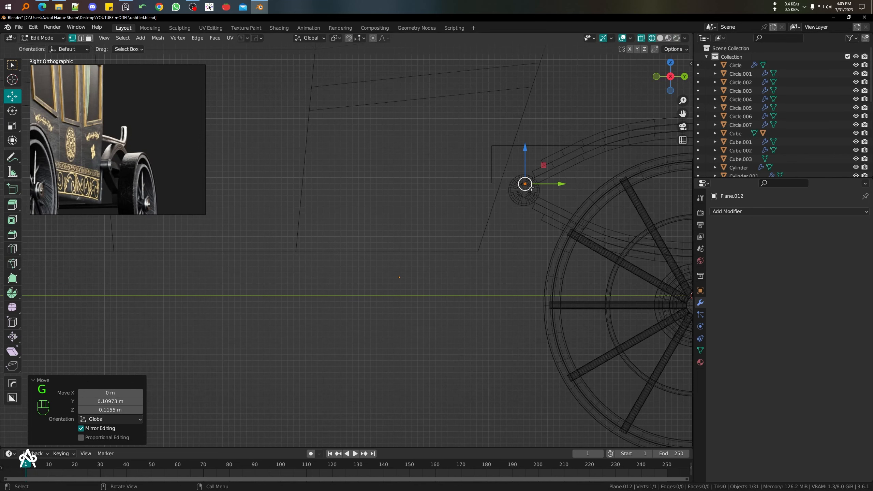
# Step: Extrude the vertex down to just below the cabin's lower corner, about -0.61 m in Y and -1.41 m in Z
pyautogui.press('e')
pyautogui.click(495, 273)
pyautogui.scroll(-1, 481, 272)
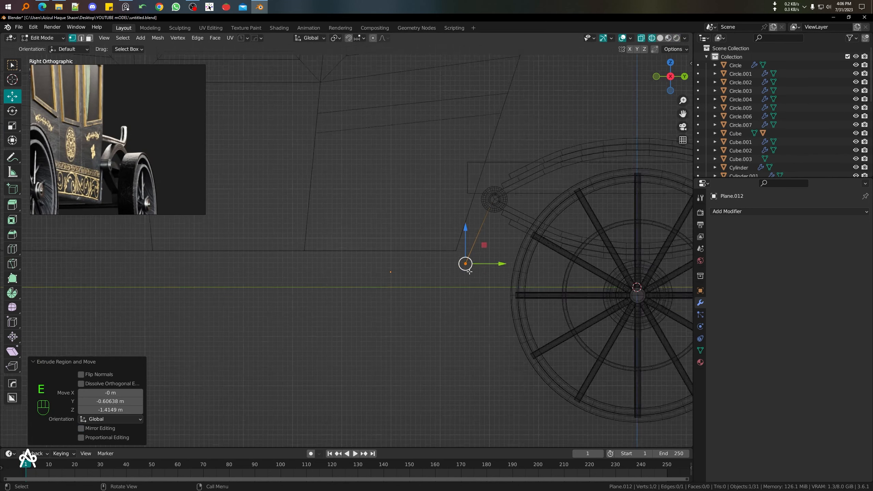
pyautogui.moveTo(466, 271); pyautogui.dragTo(478, 272, button='middle')
pyautogui.press('KP_3')
# Step: Extrude the profile along Y beneath the cabin to its opposite lower corner and up to the spring joint on the driver's side
pyautogui.press('e')
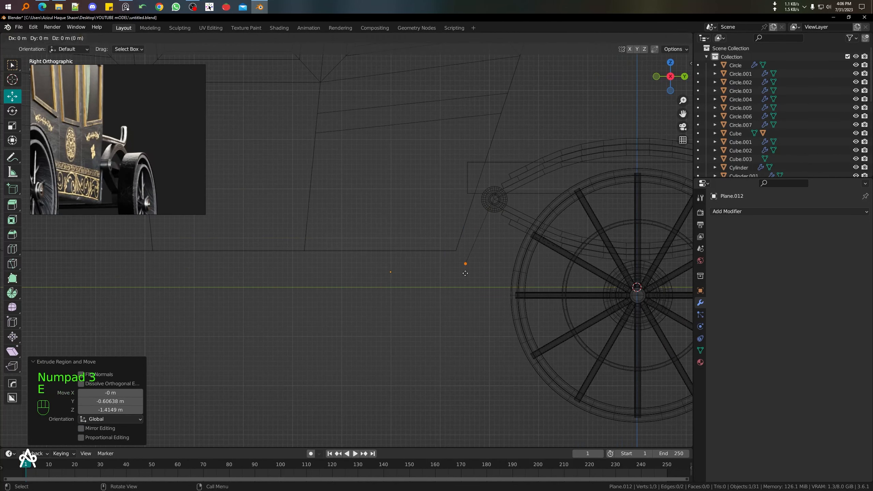
pyautogui.press('y')
pyautogui.click(152, 275)
pyautogui.keyDown('shift'); pyautogui.moveTo(153, 281); pyautogui.dragTo(533, 278, button='middle'); pyautogui.keyUp('shift')
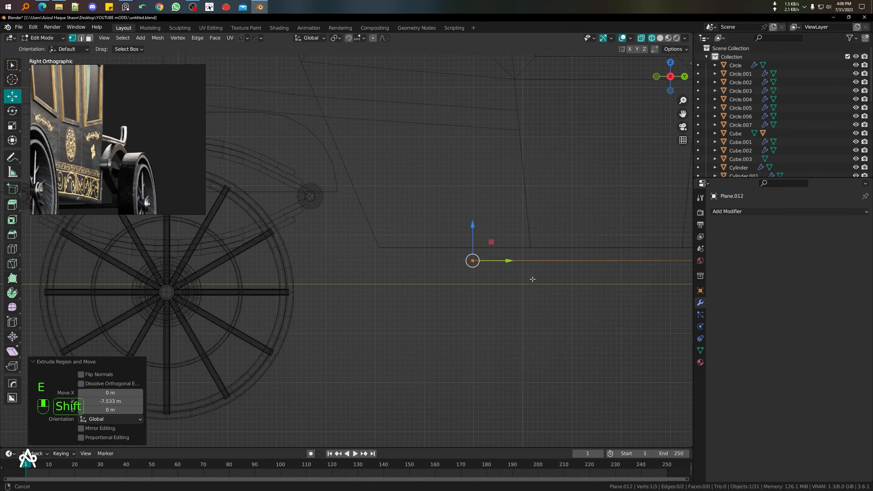
pyautogui.moveTo(497, 261); pyautogui.dragTo(402, 260)
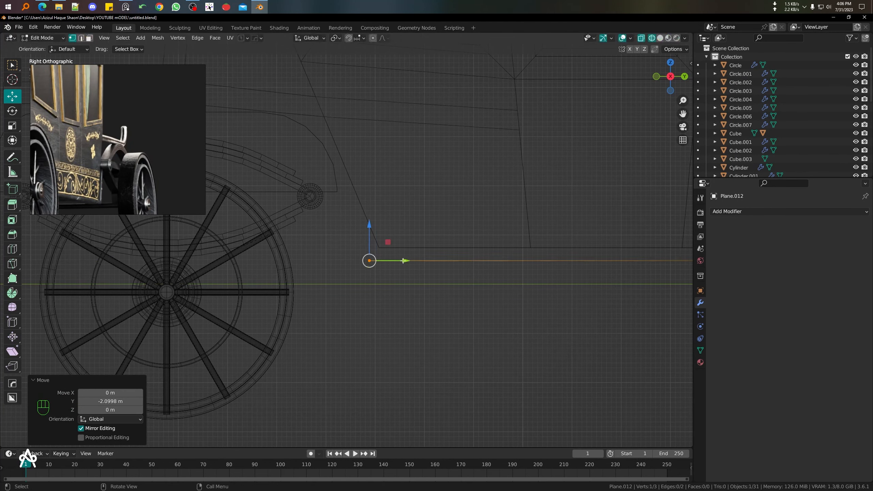
pyautogui.press('e')
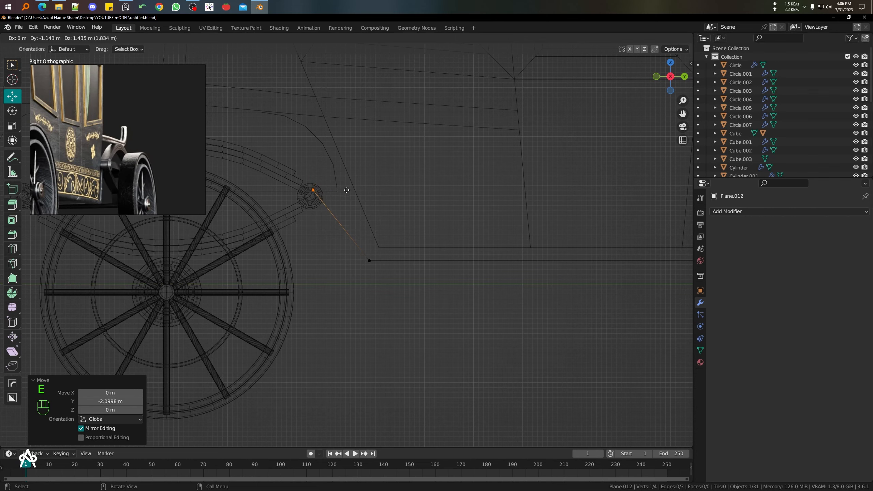
pyautogui.click(346, 192)
# Step: Extrude the whole profile line about 0.58 m inward along X to form a flat strip under the cabin's side
pyautogui.scroll(-4, 359, 230)
pyautogui.hotkey('shift', 'z')
pyautogui.moveTo(399, 268)
pyautogui.mouseDown(button='middle')
pyautogui.moveTo(456, 284)
pyautogui.moveTo(462, 334)
pyautogui.mouseUp(button='middle')
pyautogui.press('a')
pyautogui.scroll(2, 456, 292)
pyautogui.keyDown('shift'); pyautogui.moveTo(460, 229); pyautogui.dragTo(458, 287, button='middle'); pyautogui.keyUp('shift')
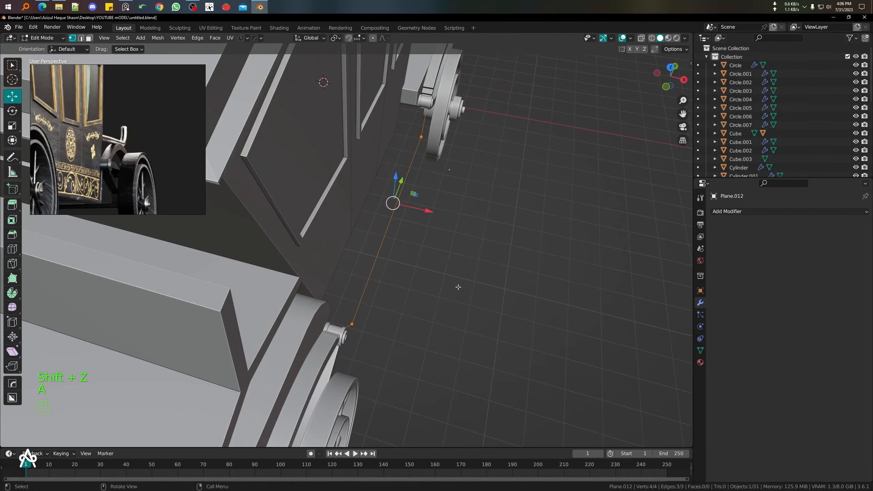
pyautogui.press('KP_7')
pyautogui.press('e')
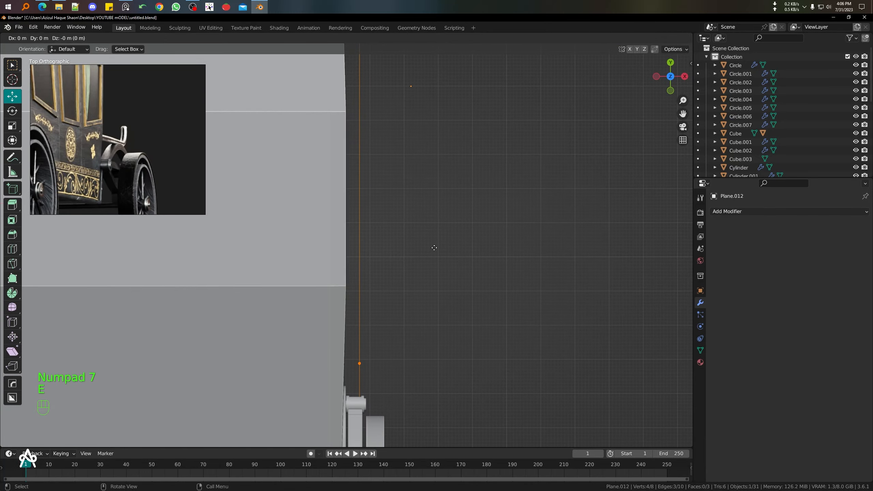
pyautogui.click(428, 255)
pyautogui.moveTo(429, 255); pyautogui.dragTo(365, 207, button='middle')
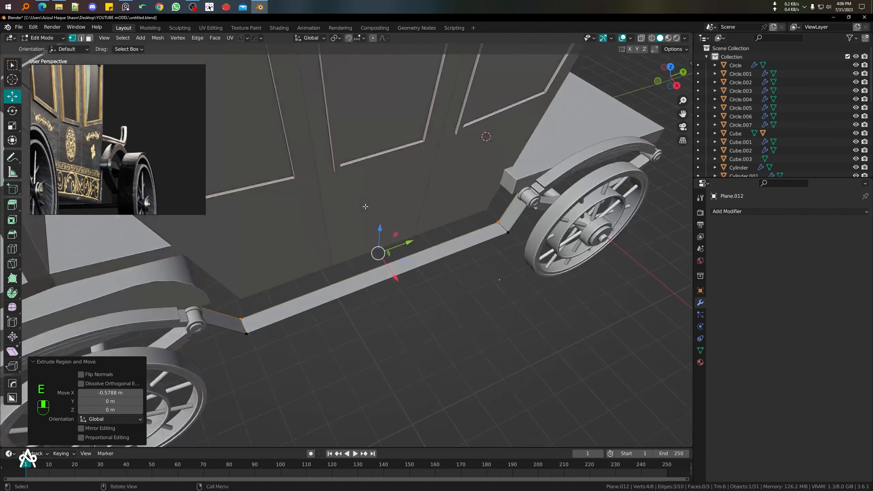
pyautogui.moveTo(426, 248); pyautogui.dragTo(323, 218, button='middle')
# Step: Select the cabin body and its door section and widen them along X by a factor of about 1.075
pyautogui.press('Tab')
pyautogui.scroll(-4, 427, 208)
pyautogui.click(362, 196)
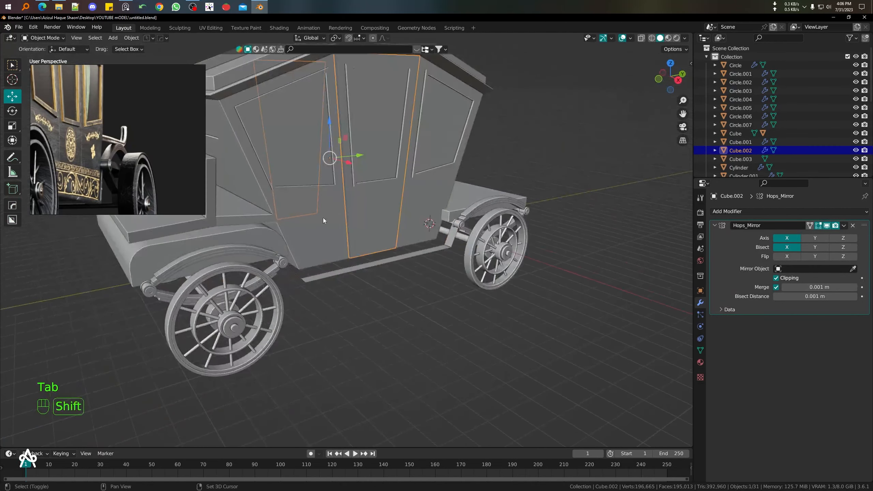
pyautogui.keyDown('shift'); pyautogui.click(324, 218); pyautogui.keyUp('shift')
pyautogui.press('KP_7')
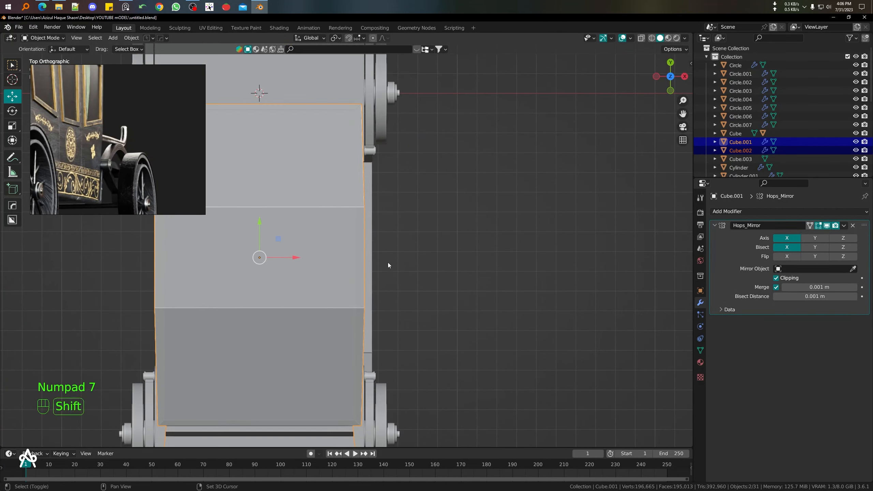
pyautogui.press('s')
pyautogui.press('x')
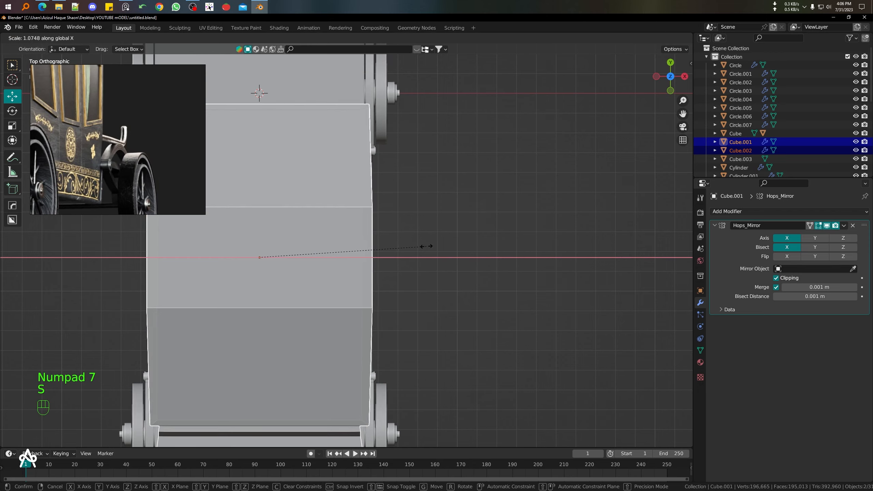
pyautogui.click(433, 256)
# Step: Widen the cabin body and door section slightly more along X towards the strip and deselect them
pyautogui.moveTo(434, 256); pyautogui.dragTo(386, 232, button='middle')
pyautogui.press('s')
pyautogui.press('x')
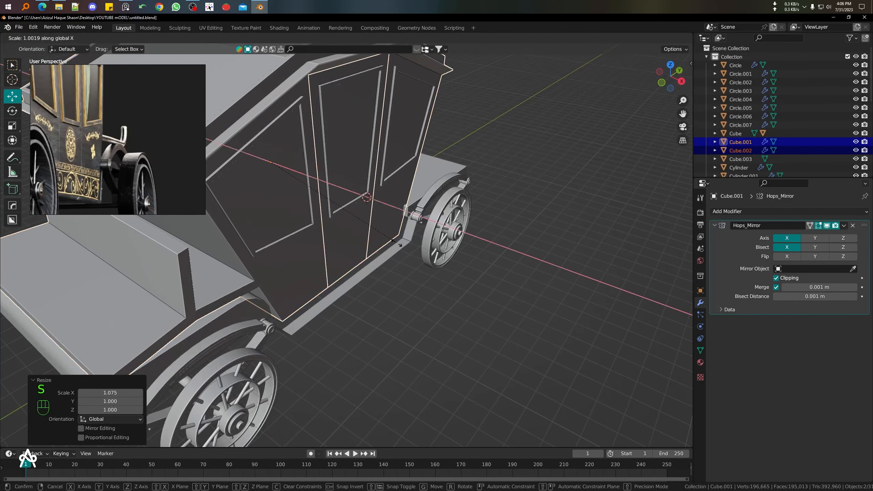
pyautogui.click(416, 310)
pyautogui.click(417, 309)
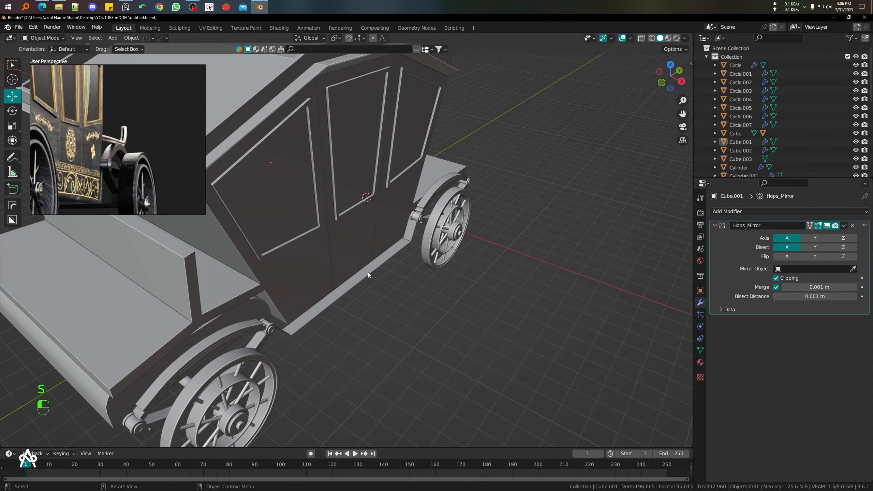
# Step: Raise the strip about 0.19 m along Z so it sits against the cabin's lower edge
pyautogui.click(368, 273)
pyautogui.moveTo(368, 273); pyautogui.dragTo(335, 262, button='middle')
pyautogui.press('KP_3')
pyautogui.scroll(4, 334, 267)
pyautogui.hotkey('shift', 'z')
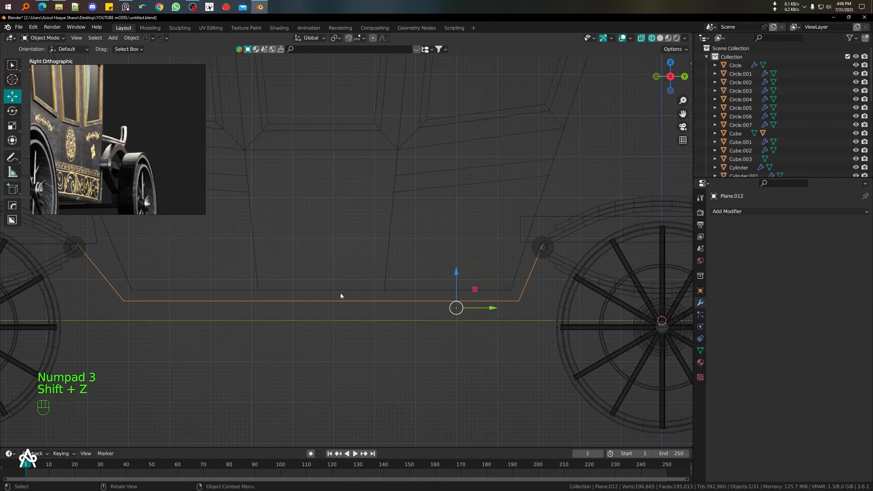
pyautogui.press('g')
pyautogui.press('z')
pyautogui.click(402, 314)
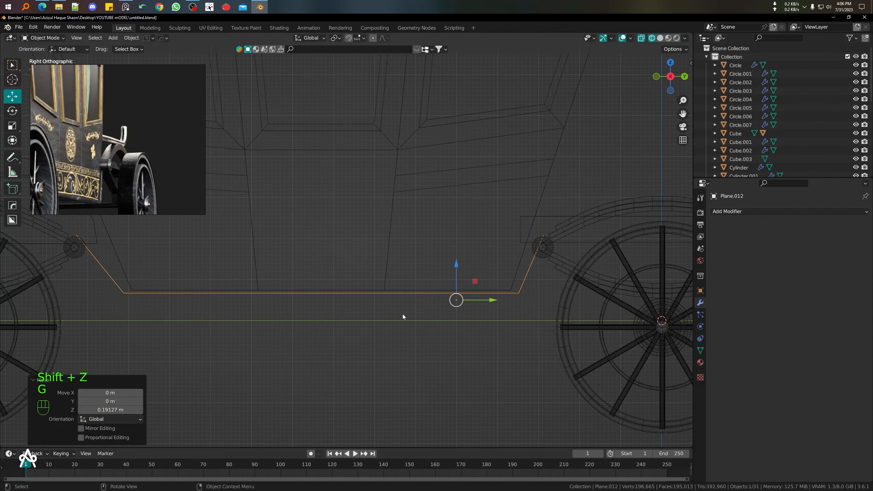
# Step: Apply the strip's scale and give it a Solidify modifier with a thickness of -0.331 m
pyautogui.hotkey('shift', 'z')
pyautogui.moveTo(394, 313); pyautogui.dragTo(471, 325, button='middle')
pyautogui.hotkey('ctrl', 'a')
pyautogui.click(431, 320)
pyautogui.scroll(3, 471, 325)
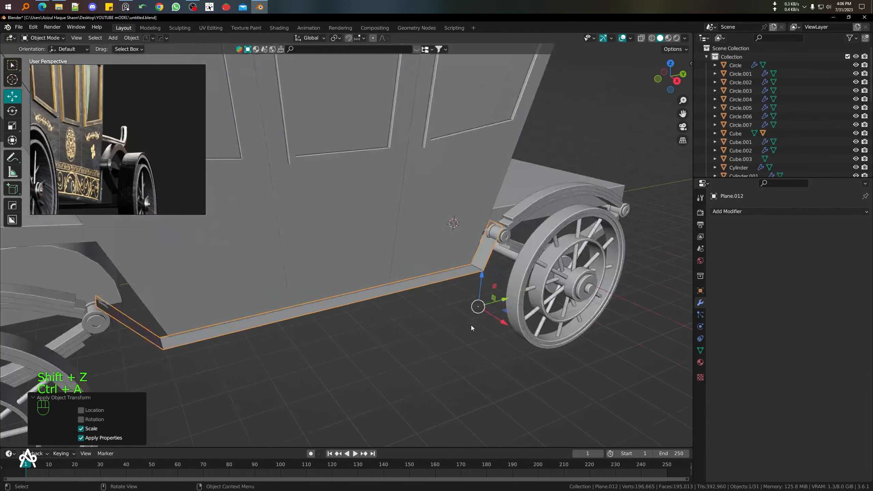
pyautogui.click(771, 213)
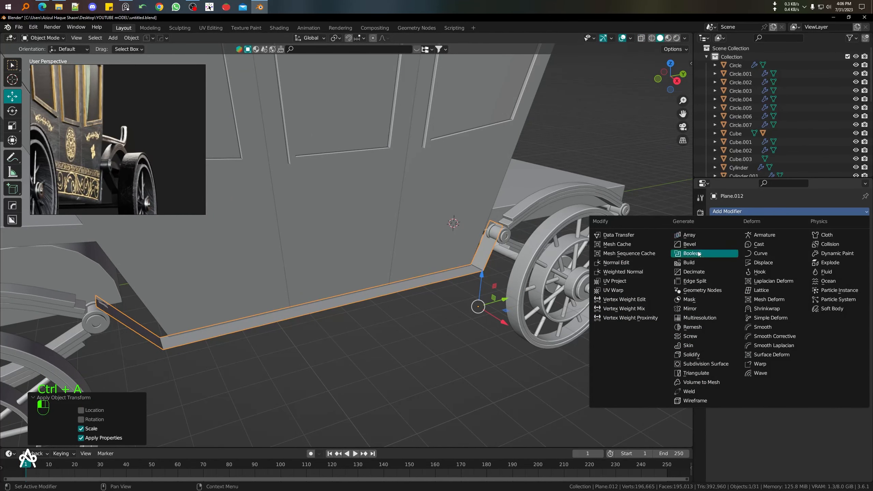
pyautogui.click(693, 355)
pyautogui.keyDown('shift'); pyautogui.moveTo(815, 248); pyautogui.dragTo(784, 248); pyautogui.keyUp('shift')
# Step: Widen the beam under the cabin by moving its inner edge about 0.36 m inward along X
pyautogui.moveTo(553, 286); pyautogui.dragTo(519, 304, button='middle')
pyautogui.press('Tab')
pyautogui.moveTo(360, 289)
pyautogui.mouseDown()
pyautogui.moveTo(364, 294)
pyautogui.moveTo(353, 288)
pyautogui.mouseUp()
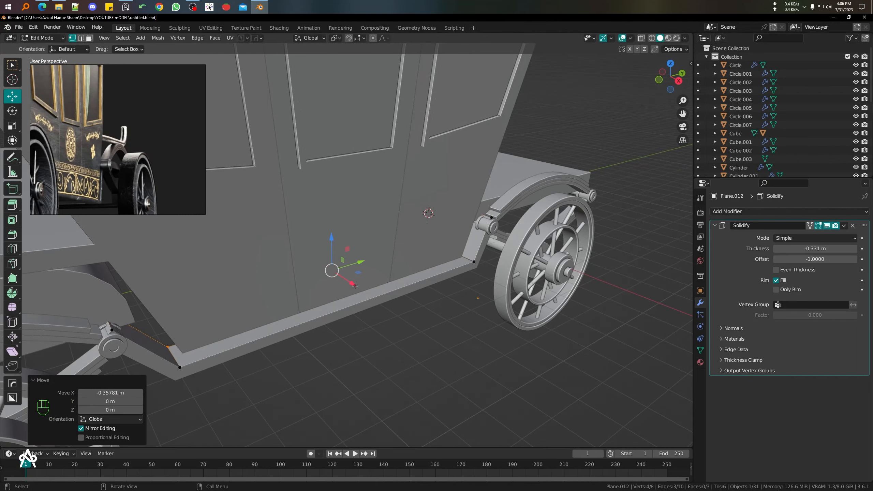
pyautogui.moveTo(398, 283); pyautogui.dragTo(328, 287, button='middle')
pyautogui.scroll(-4, 371, 248)
pyautogui.press('Tab')
# Step: Select the cabin pieces and lower them about 0.08 m along Z onto the beam
pyautogui.press('KP_3')
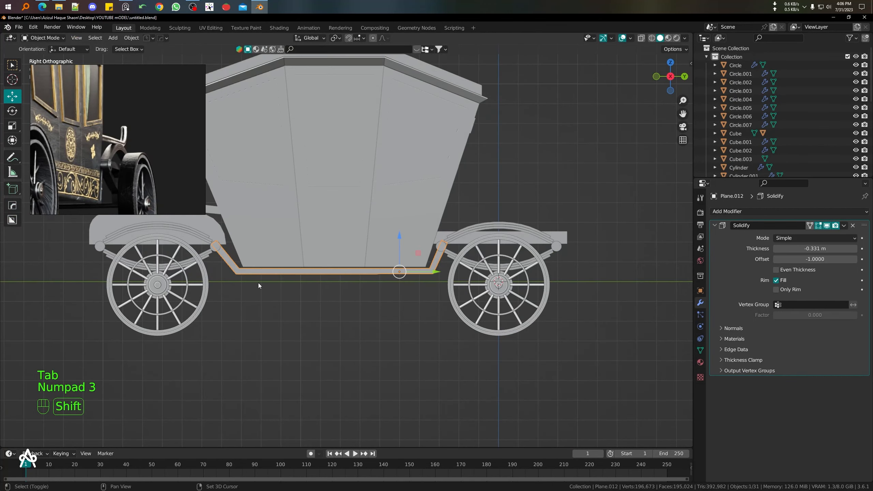
pyautogui.keyDown('shift'); pyautogui.moveTo(258, 283); pyautogui.dragTo(286, 281, button='middle'); pyautogui.keyUp('shift')
pyautogui.scroll(3, 321, 303)
pyautogui.scroll(-4, 294, 250)
pyautogui.keyDown('shift'); pyautogui.moveTo(293, 249); pyautogui.dragTo(310, 296, button='middle'); pyautogui.keyUp('shift')
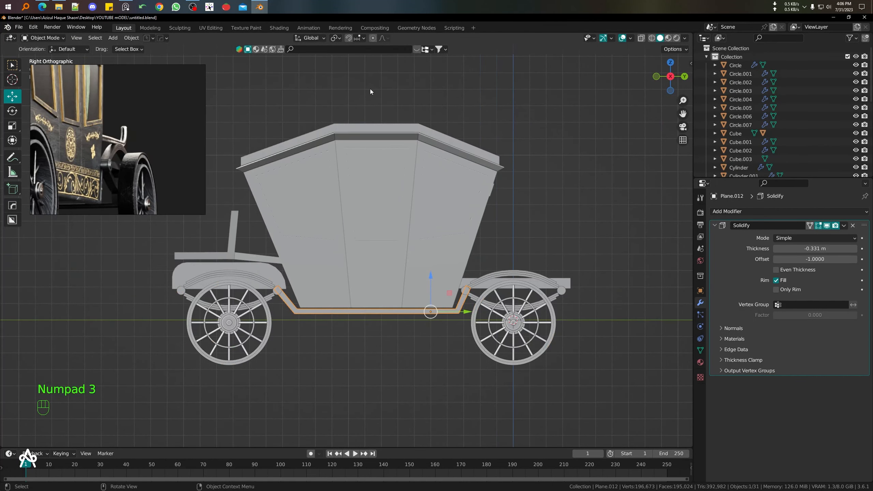
pyautogui.moveTo(300, 103); pyautogui.dragTo(424, 144)
pyautogui.scroll(4, 405, 268)
pyautogui.keyDown('shift'); pyautogui.moveTo(395, 273); pyautogui.dragTo(372, 162, button='middle'); pyautogui.keyUp('shift')
pyautogui.scroll(2, 373, 165)
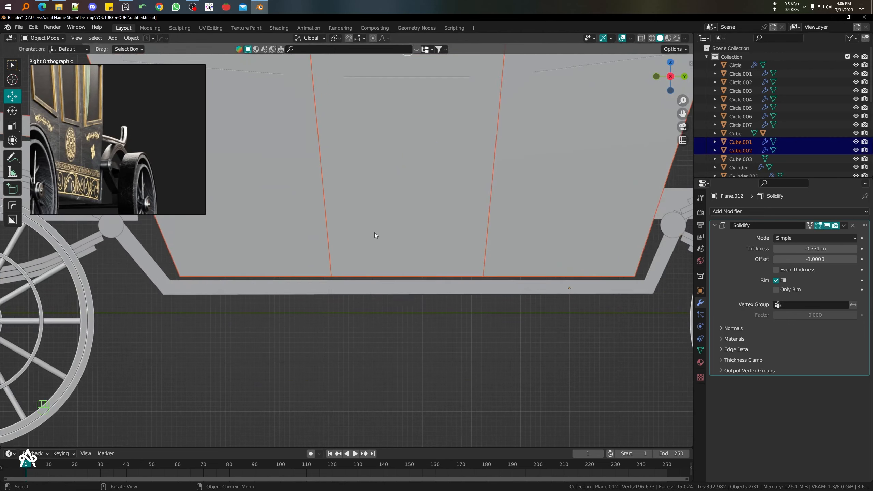
pyautogui.press('g')
pyautogui.press('z')
pyautogui.click(374, 236)
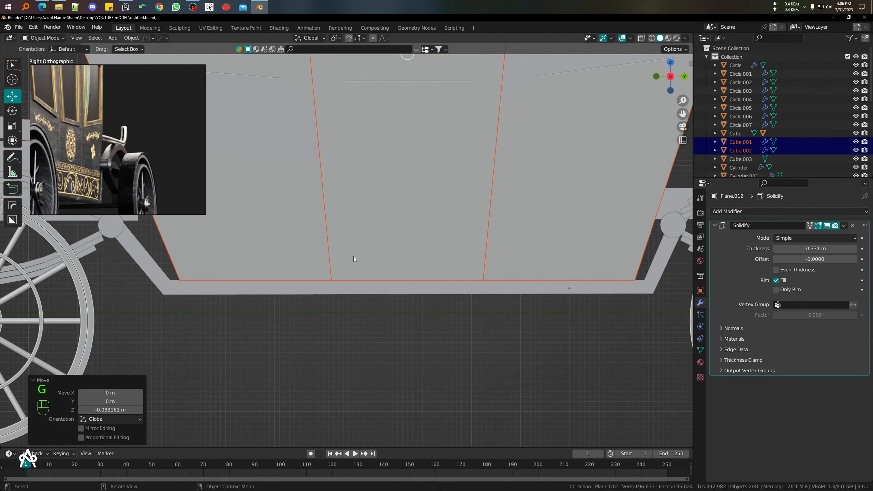
# Step: Add a loop cut across the sloping arm at the bench end of the undercarriage beam
pyautogui.keyDown('shift'); pyautogui.moveTo(177, 312); pyautogui.dragTo(253, 317, button='middle'); pyautogui.keyUp('shift')
pyautogui.click(247, 300)
pyautogui.hotkey('shift', 'z')
pyautogui.press('1')
pyautogui.click(223, 323)
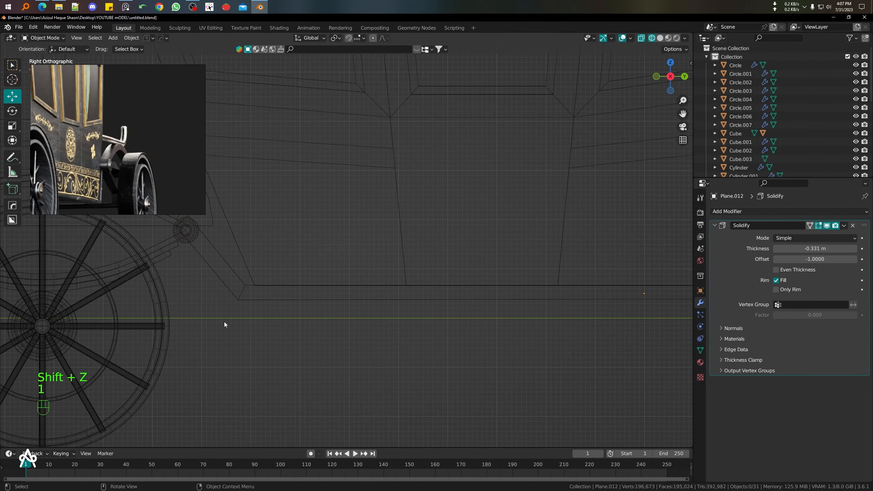
pyautogui.click(226, 261)
pyautogui.press('Tab')
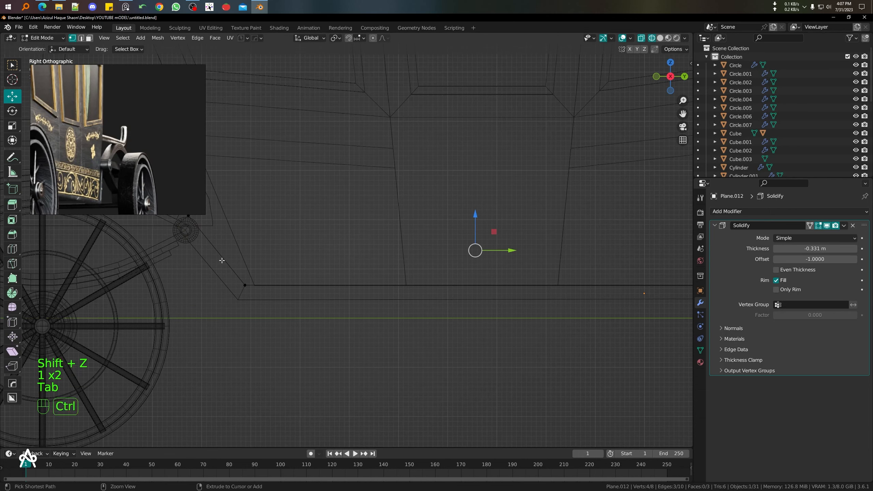
pyautogui.hotkey('ctrl', 'r')
pyautogui.rightClick(242, 252)
pyautogui.moveTo(242, 252); pyautogui.dragTo(237, 258, button='middle')
pyautogui.scroll(2, 237, 258)
pyautogui.hotkey('ctrl', 'r')
pyautogui.click(239, 254)
pyautogui.rightClick(239, 254)
# Step: Move the new bench-end cut about 0.22 m along Y and 0.27 m up along Z to bend the arm
pyautogui.press('KP_3')
pyautogui.hotkey('shift', 'z')
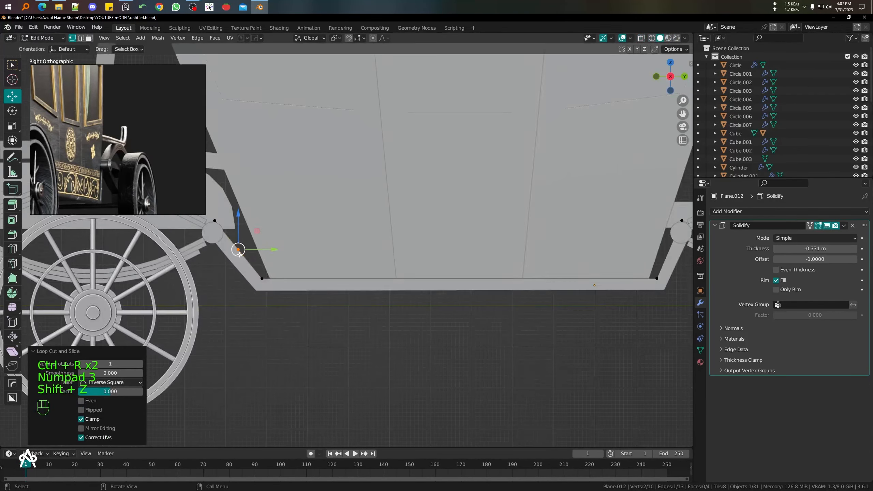
pyautogui.hotkey('shift', 'z')
pyautogui.press('g')
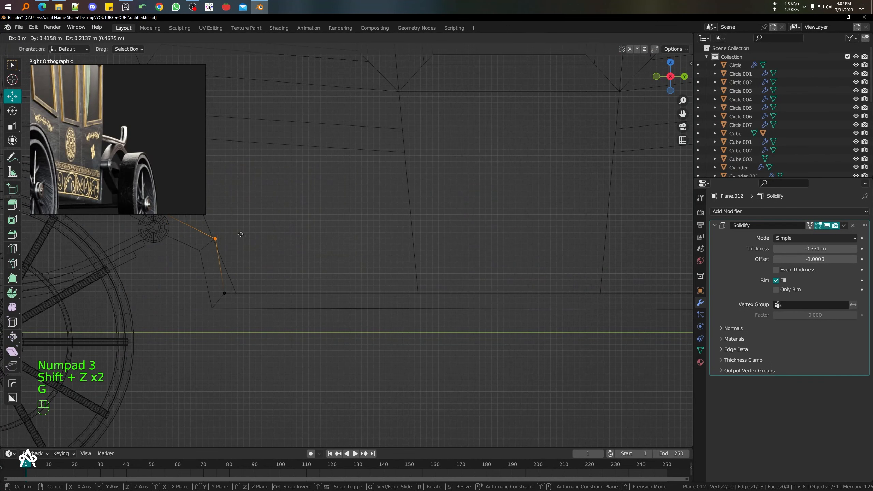
pyautogui.click(231, 230)
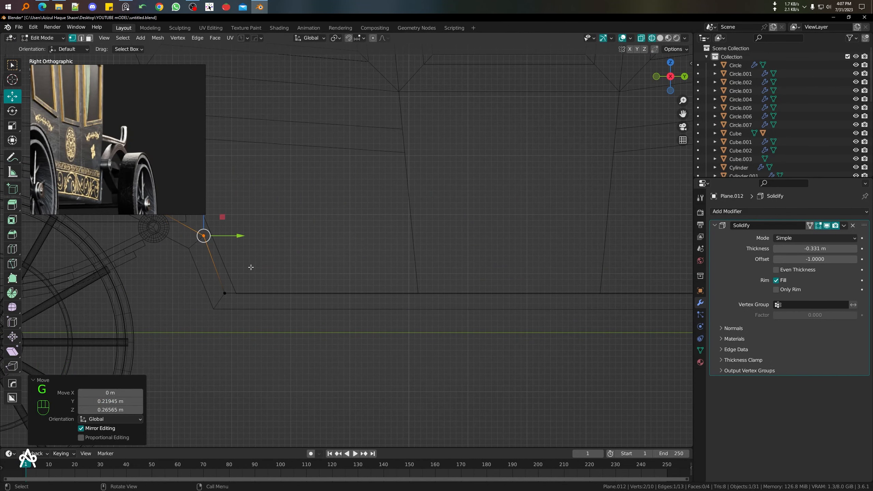
# Step: Shift the bench-end lower corner about 0.14 m and the bend above it about 0.09 m along Y toward the cabin edge
pyautogui.click(225, 293)
pyautogui.moveTo(260, 293); pyautogui.dragTo(267, 294)
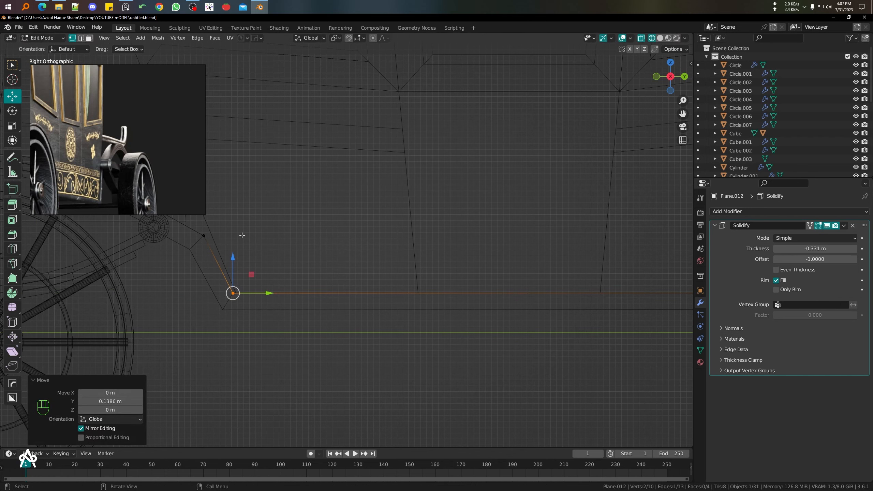
pyautogui.click(204, 235)
pyautogui.moveTo(240, 236); pyautogui.dragTo(245, 238)
pyautogui.scroll(-3, 246, 238)
pyautogui.keyDown('shift'); pyautogui.moveTo(362, 284); pyautogui.dragTo(191, 294, button='middle'); pyautogui.keyUp('shift')
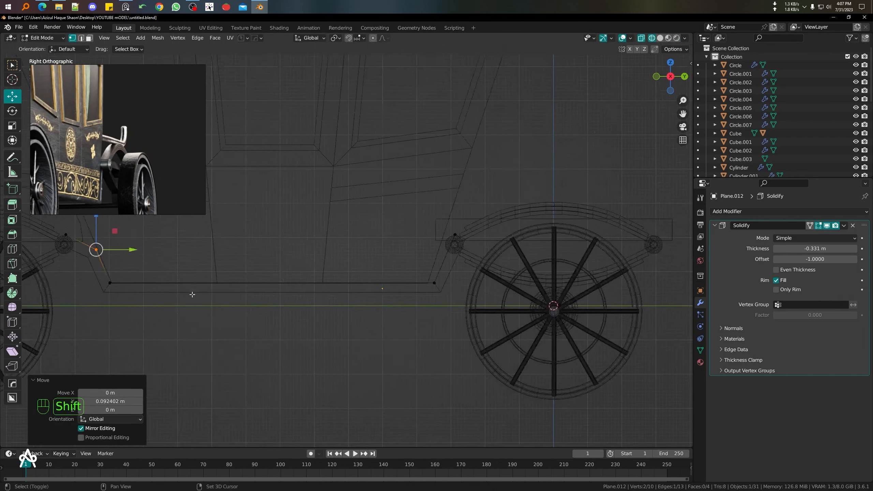
pyautogui.scroll(3, 532, 304)
pyautogui.keyDown('shift'); pyautogui.moveTo(532, 304); pyautogui.dragTo(422, 296, button='middle'); pyautogui.keyUp('shift')
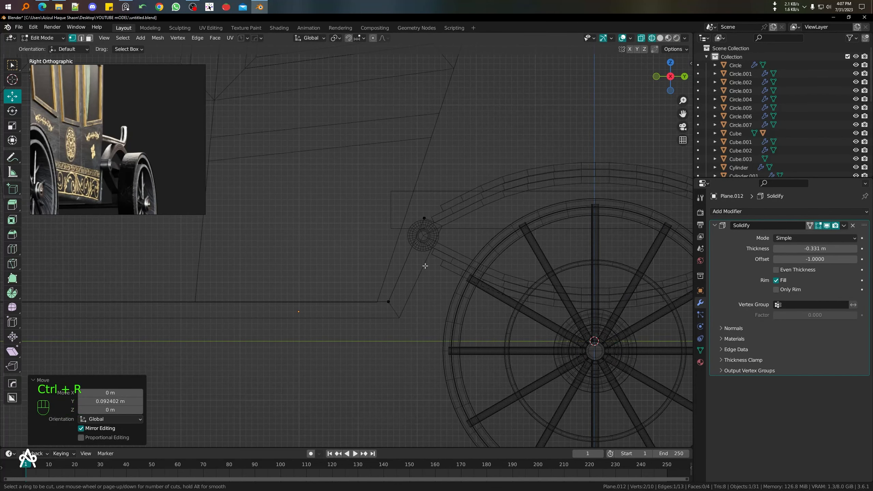
pyautogui.rightClick(483, 215)
pyautogui.moveTo(483, 215); pyautogui.dragTo(440, 259, button='middle')
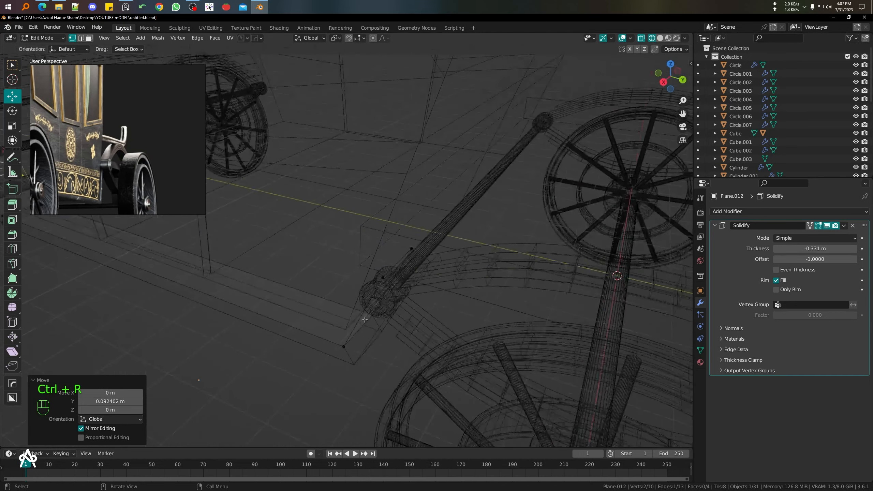
pyautogui.hotkey('ctrl', 'r')
pyautogui.click(365, 319)
pyautogui.rightClick(410, 311)
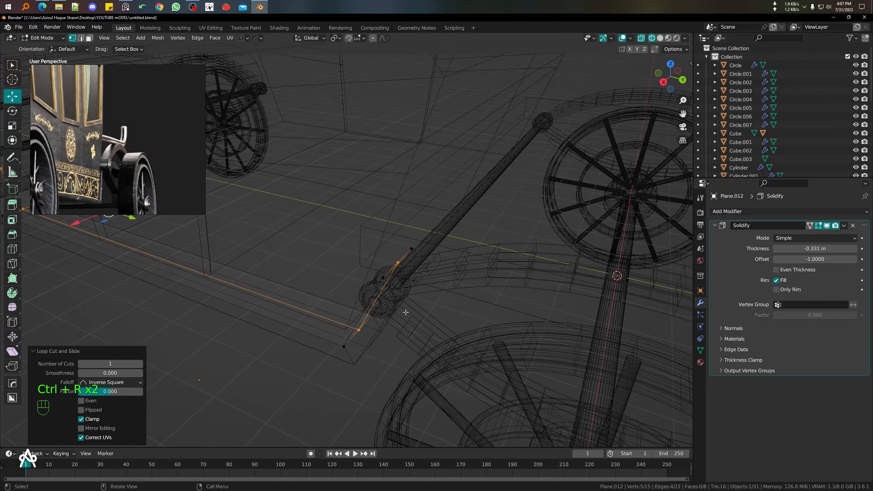
pyautogui.moveTo(406, 312); pyautogui.dragTo(453, 310, button='middle')
pyautogui.hotkey('ctrl', 'z')
# Step: Add a loop cut across the beam's arm at the end opposite the bench and move it toward the cabin edge
pyautogui.hotkey('ctrl', 'r')
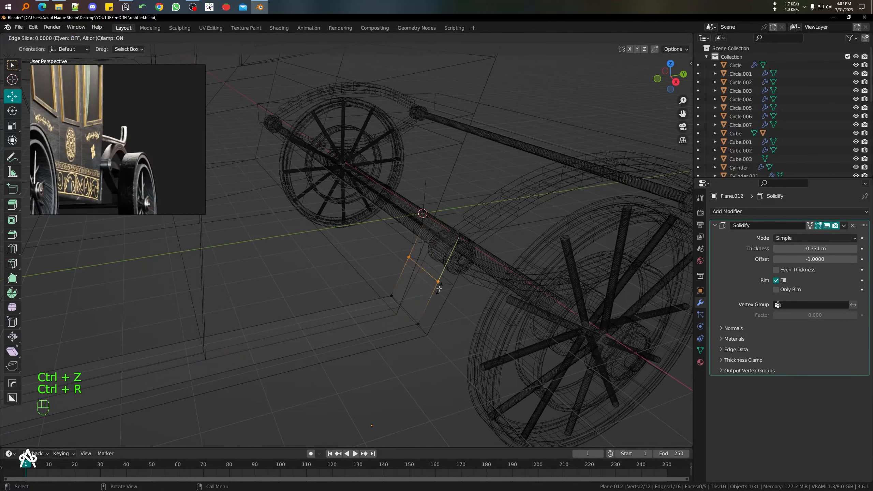
pyautogui.click(437, 294)
pyautogui.rightClick(438, 294)
pyautogui.press('KP_3')
pyautogui.hotkey('shift', 'z')
pyautogui.hotkey('shift', 'z')
pyautogui.scroll(4, 439, 288)
pyautogui.press('g')
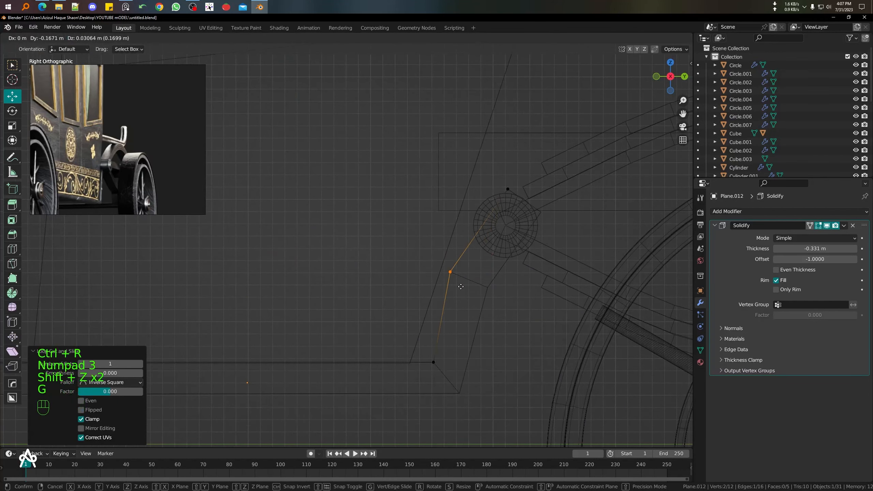
pyautogui.click(458, 282)
# Step: Shift that arm's lower corner inward along Y and move its upper end about -0.12 m in Y and -0.22 m in Z
pyautogui.click(458, 369)
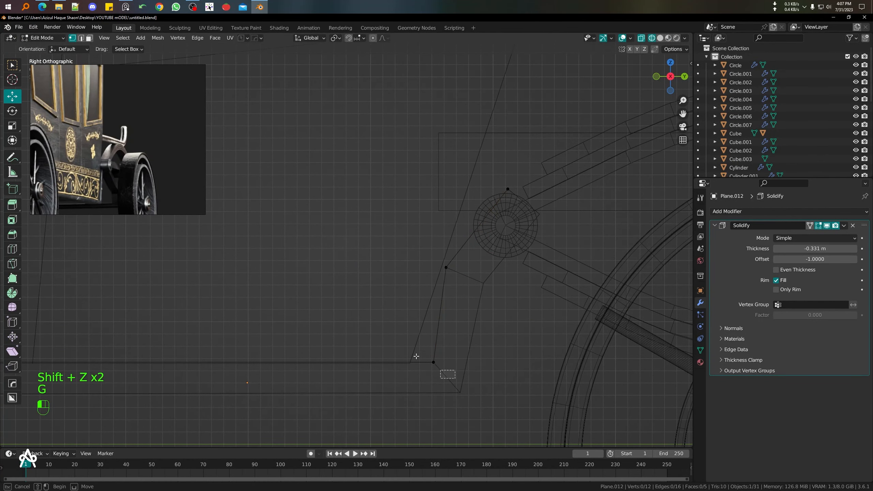
pyautogui.moveTo(416, 357); pyautogui.dragTo(415, 354)
pyautogui.moveTo(465, 367); pyautogui.dragTo(447, 370)
pyautogui.click(508, 189)
pyautogui.press('g')
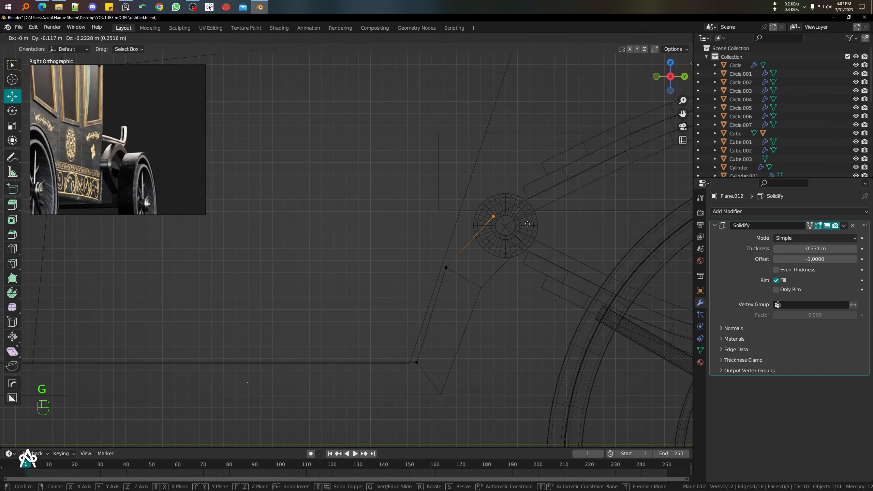
pyautogui.click(528, 224)
# Step: Move the upper end of the bench-side arm about -0.07 m in Y and -0.19 m in Z into the spring joint
pyautogui.scroll(-5, 516, 254)
pyautogui.hotkey('shift', 'z')
pyautogui.keyDown('shift'); pyautogui.moveTo(515, 256); pyautogui.dragTo(312, 282, button='middle'); pyautogui.keyUp('shift')
pyautogui.hotkey('shift', 'z')
pyautogui.scroll(4, 343, 213)
pyautogui.click(359, 239)
pyautogui.press('g')
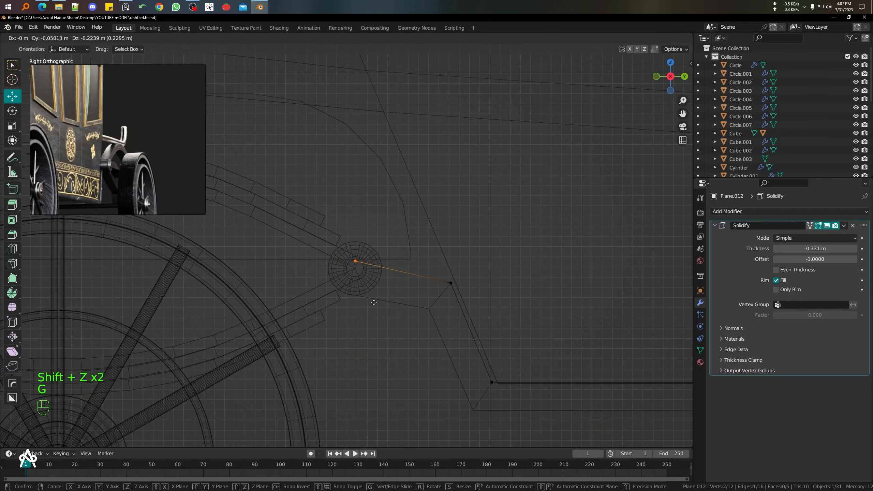
pyautogui.click(372, 299)
# Step: Finish editing the mesh and move the whole beam about 0.06 m outward along X
pyautogui.hotkey('shift', 'z')
pyautogui.scroll(-6, 378, 299)
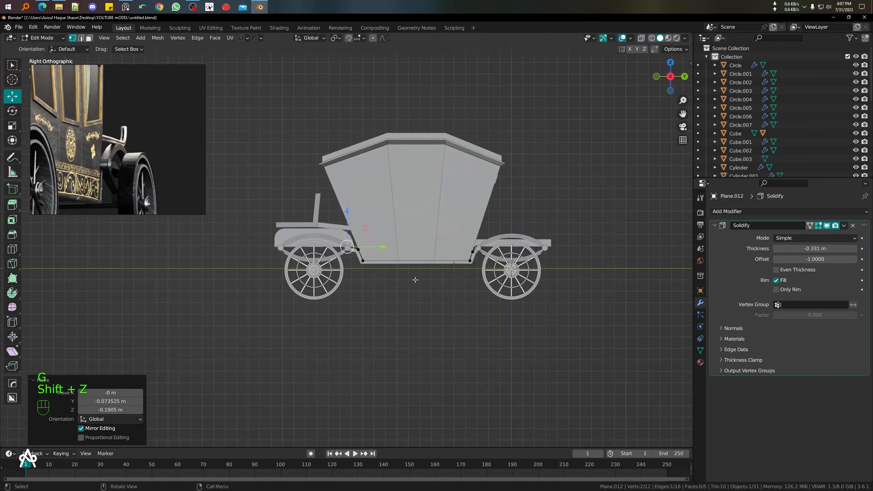
pyautogui.press('Tab')
pyautogui.moveTo(427, 295); pyautogui.dragTo(493, 323, button='middle')
pyautogui.scroll(6, 436, 317)
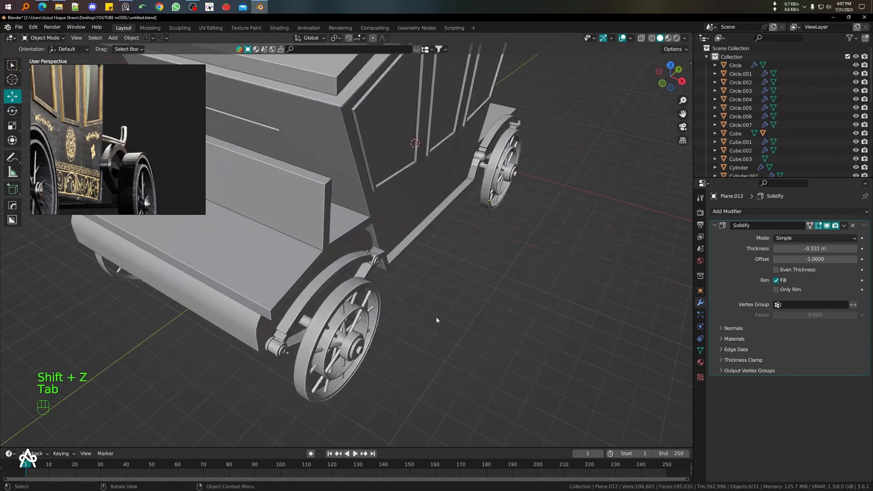
pyautogui.moveTo(401, 250); pyautogui.dragTo(448, 261, button='middle')
pyautogui.moveTo(498, 189); pyautogui.dragTo(492, 186)
pyautogui.scroll(-4, 494, 269)
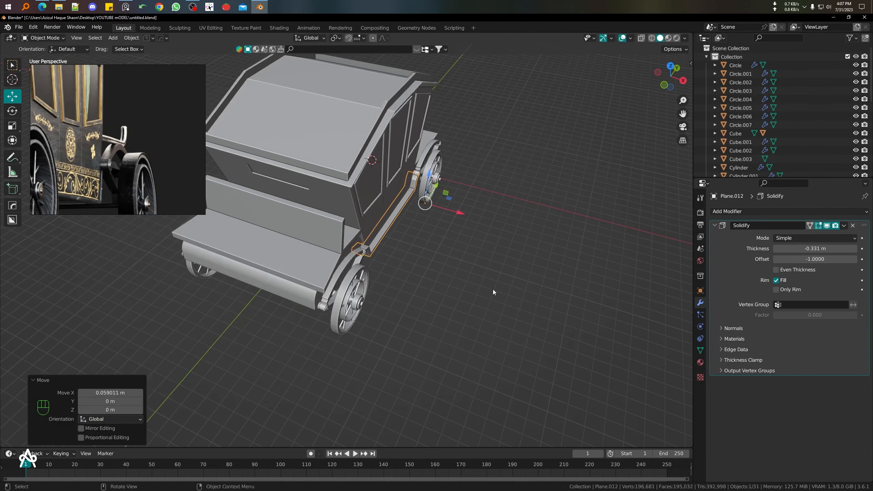
# Step: Add a Mirror modifier on the X axis to the beam, using the cabin (Cube.001) as the mirror object
pyautogui.click(493, 289)
pyautogui.moveTo(493, 289); pyautogui.dragTo(502, 330, button='middle')
pyautogui.click(416, 253)
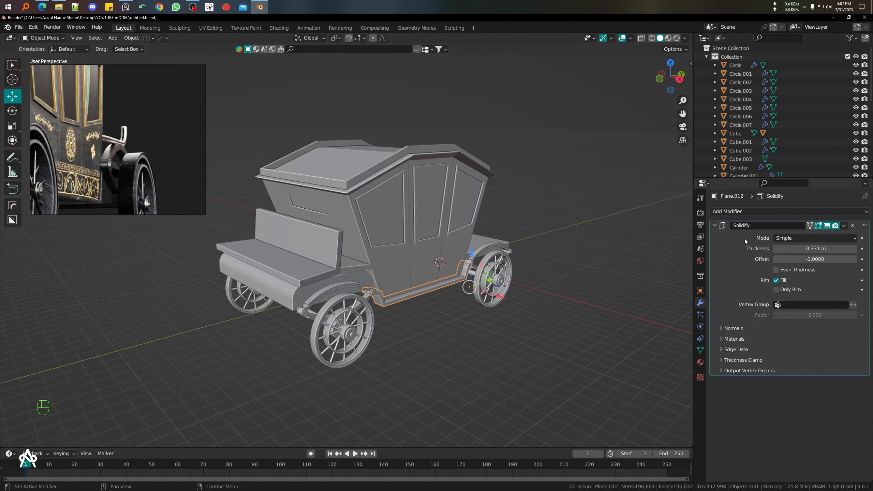
pyautogui.click(753, 212)
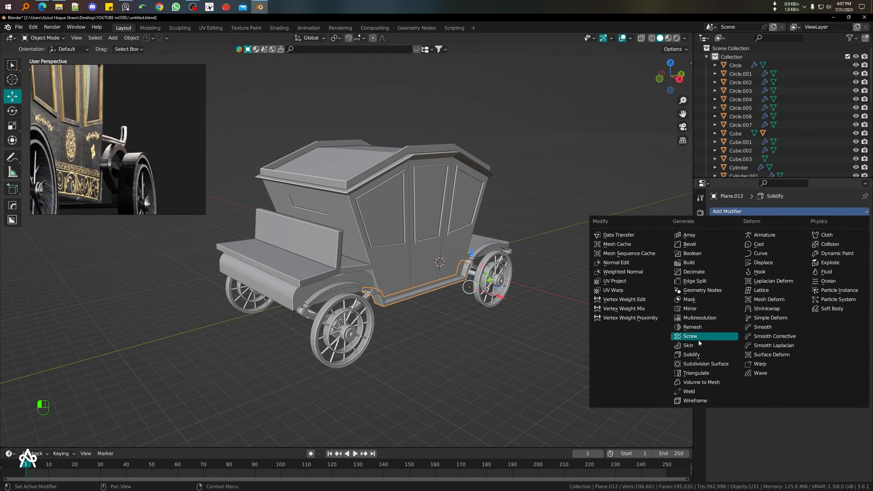
pyautogui.click(698, 309)
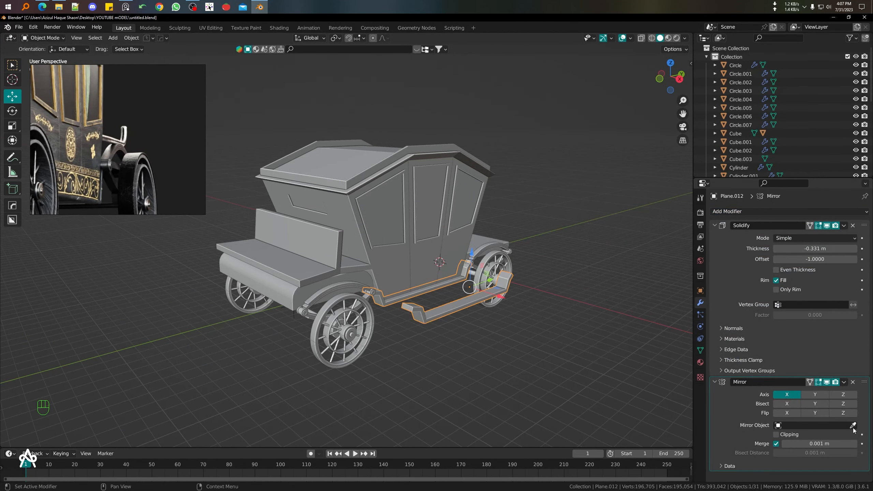
pyautogui.click(853, 425)
pyautogui.click(409, 260)
# Step: Examine the mirrored beam on the carriage and compare the model with the reference view of the driver's area
pyautogui.moveTo(409, 261); pyautogui.dragTo(445, 290, button='middle')
pyautogui.press('KP_3')
pyautogui.scroll(-3, 357, 267)
pyautogui.scroll(3, 419, 298)
pyautogui.scroll(-6, 100, 144)
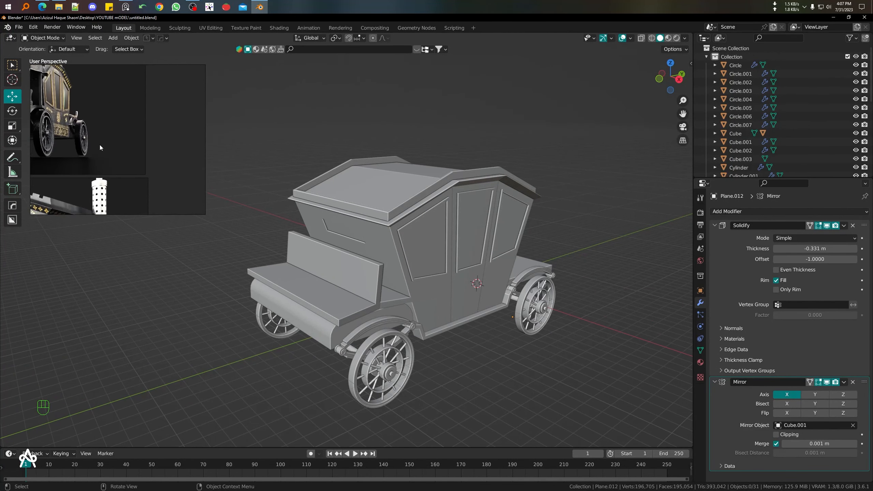
pyautogui.moveTo(57, 136); pyautogui.dragTo(140, 162, button='middle')
pyautogui.scroll(3, 140, 162)
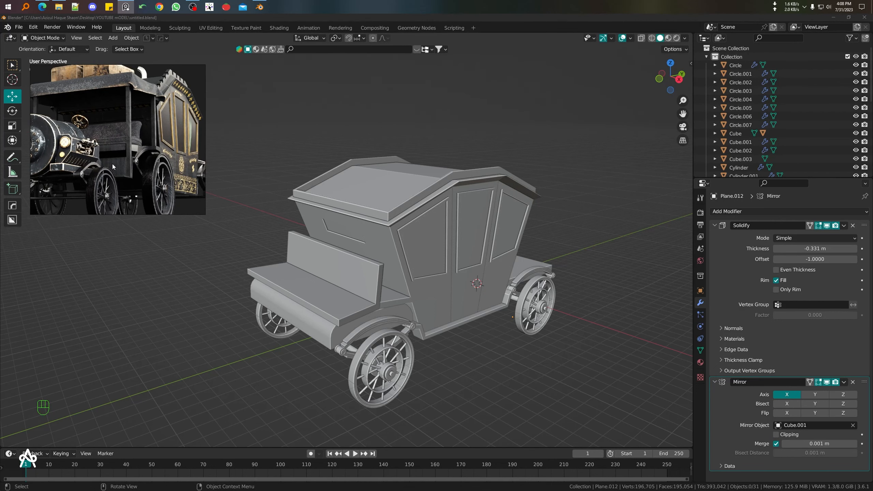
pyautogui.moveTo(398, 245); pyautogui.dragTo(411, 241, button='middle')
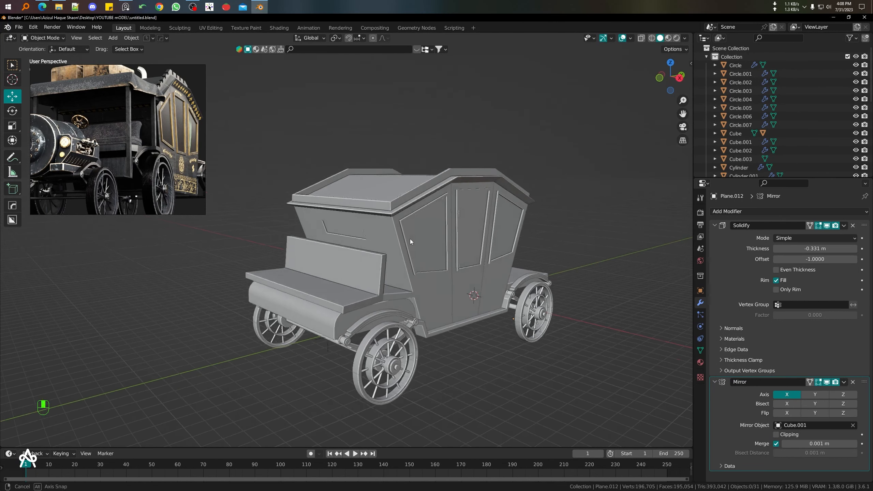